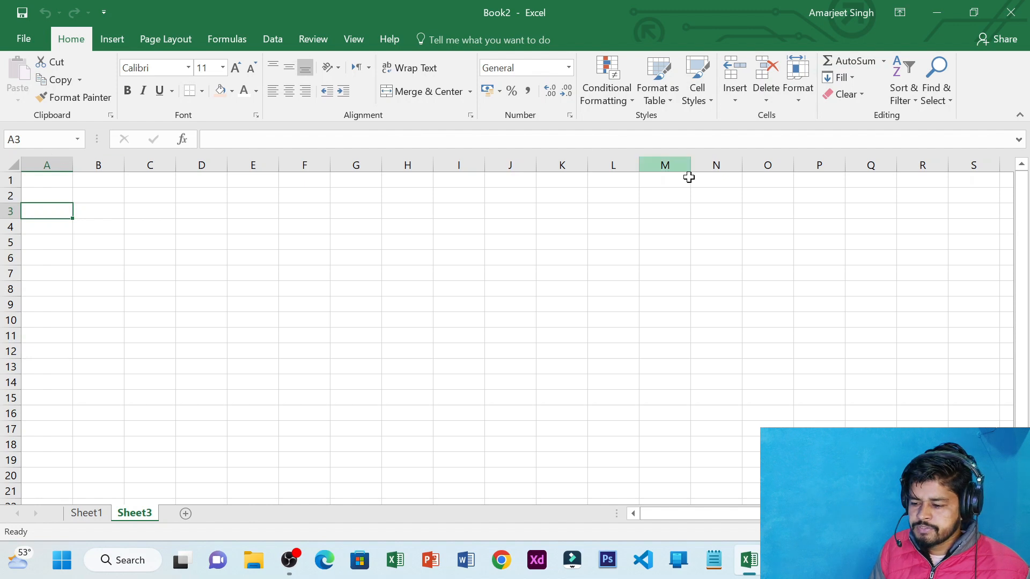
click(256, 163)
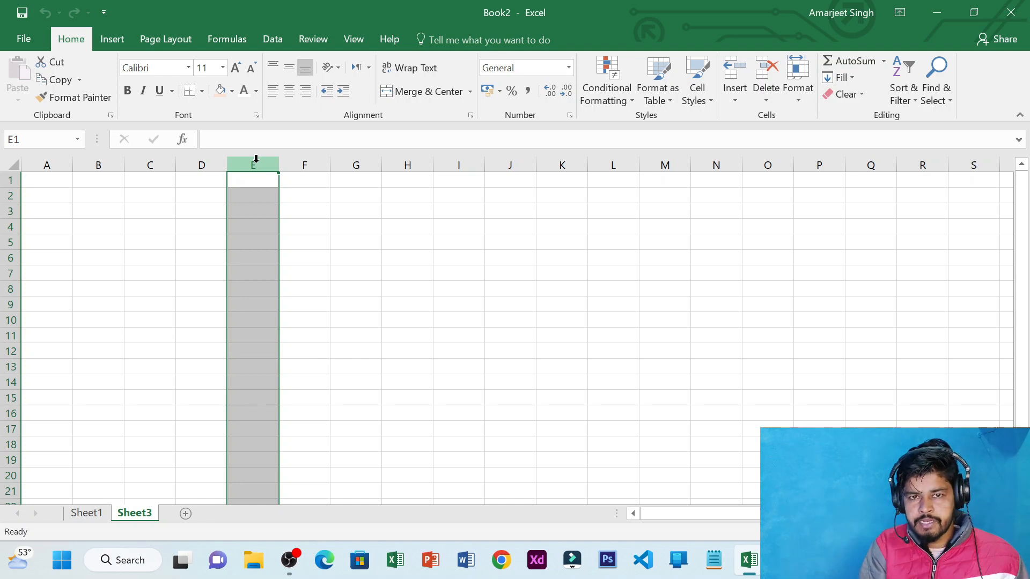
drag(322, 198, 306, 408)
drag(156, 286, 627, 295)
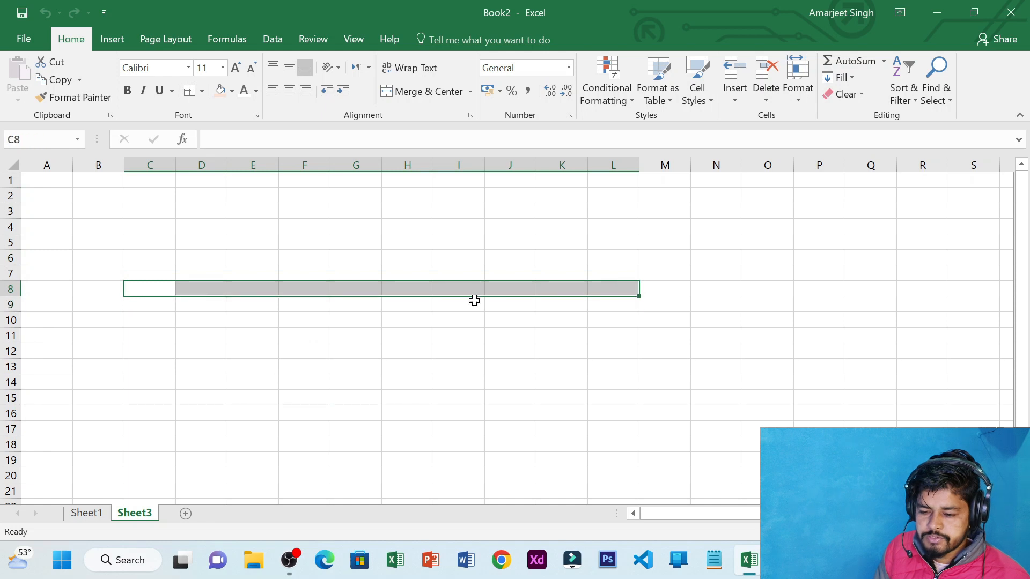
click(7, 241)
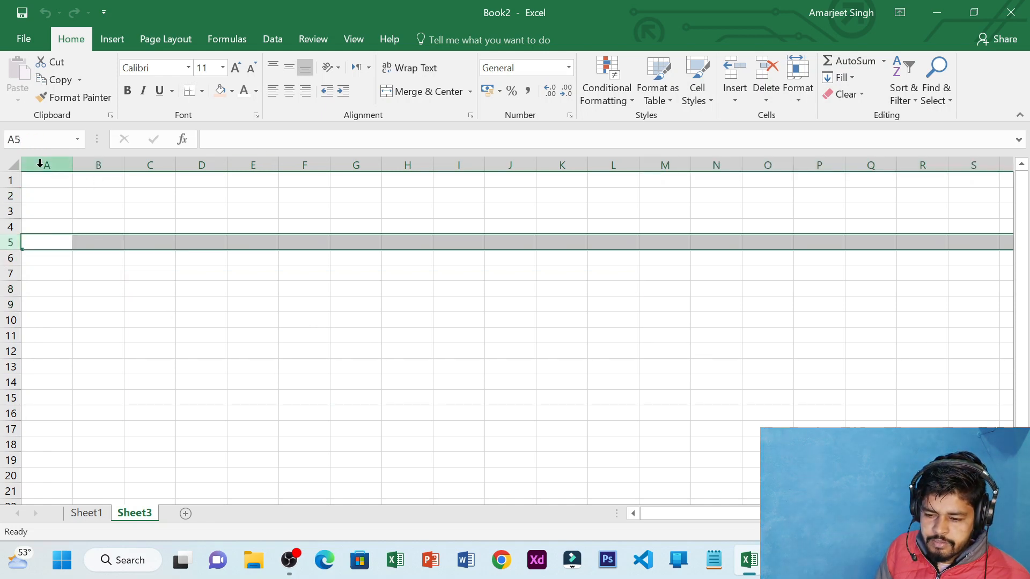
click(397, 165)
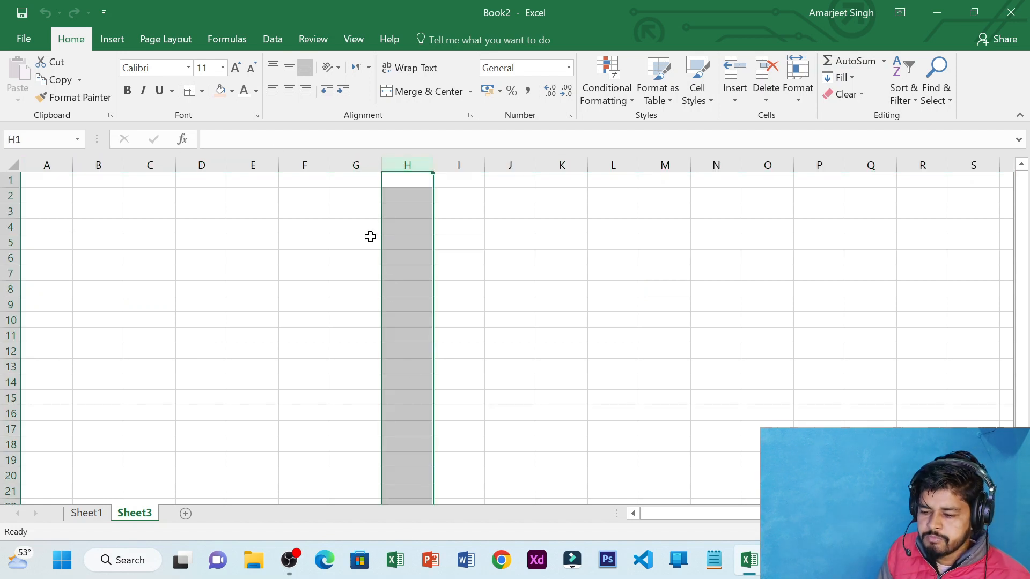
drag(127, 241, 270, 263)
click(299, 290)
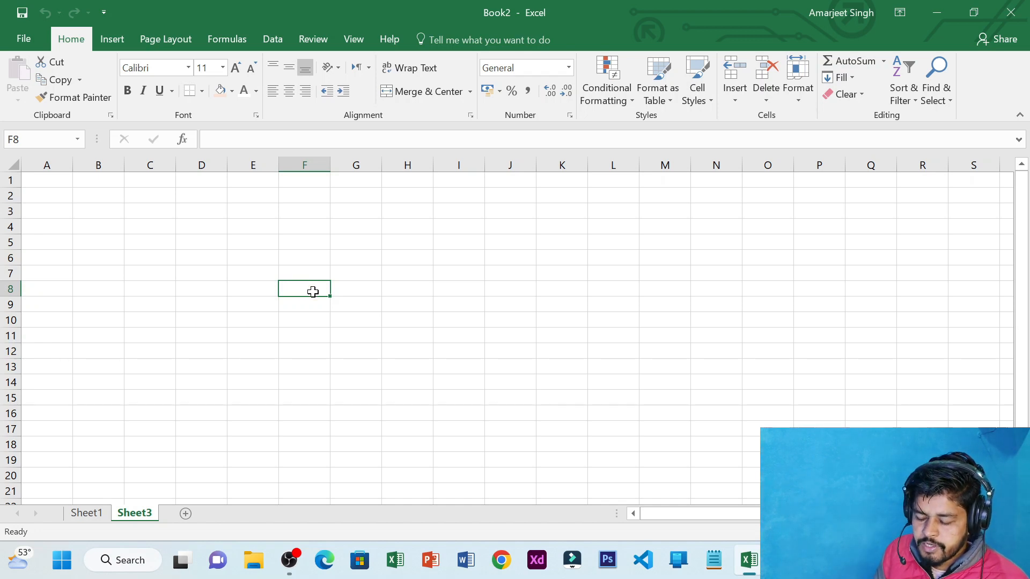
click(360, 291)
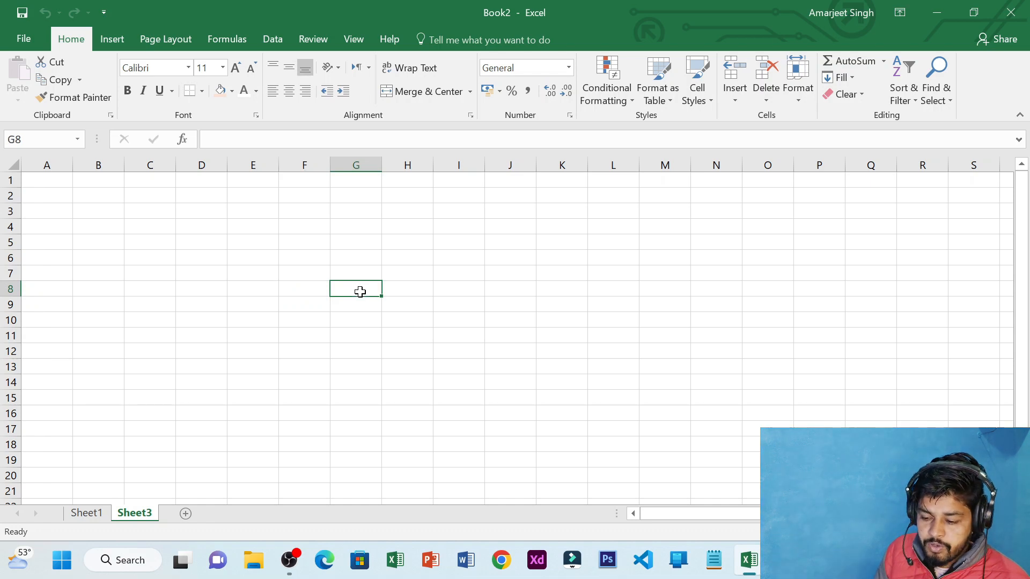
click(304, 288)
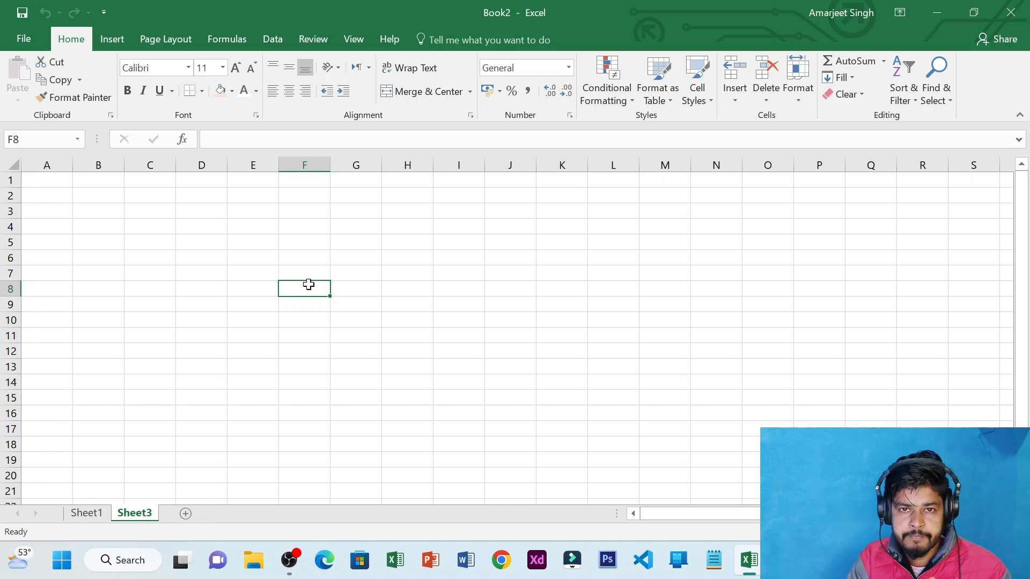
text(33468126)
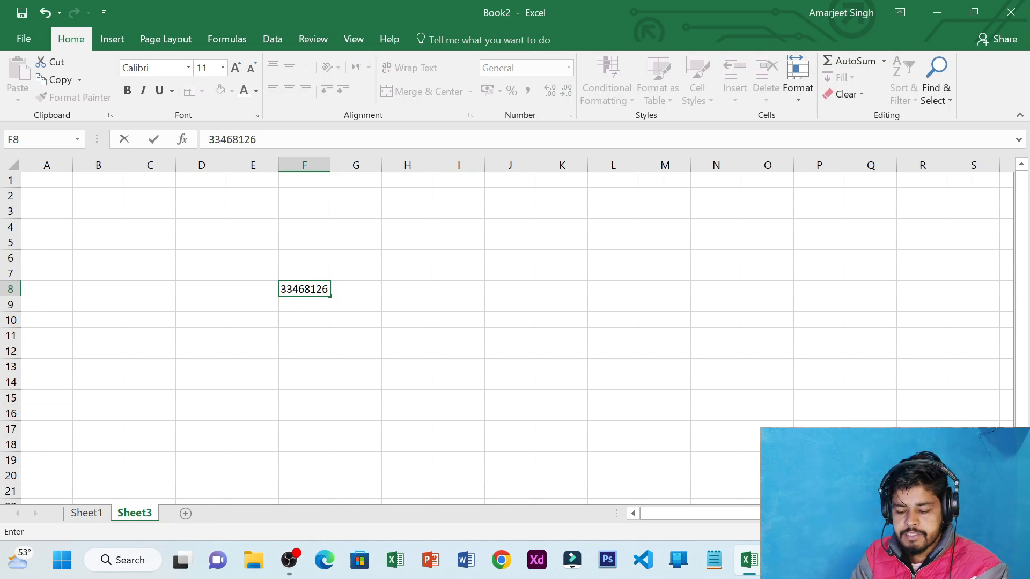
key(Tab)
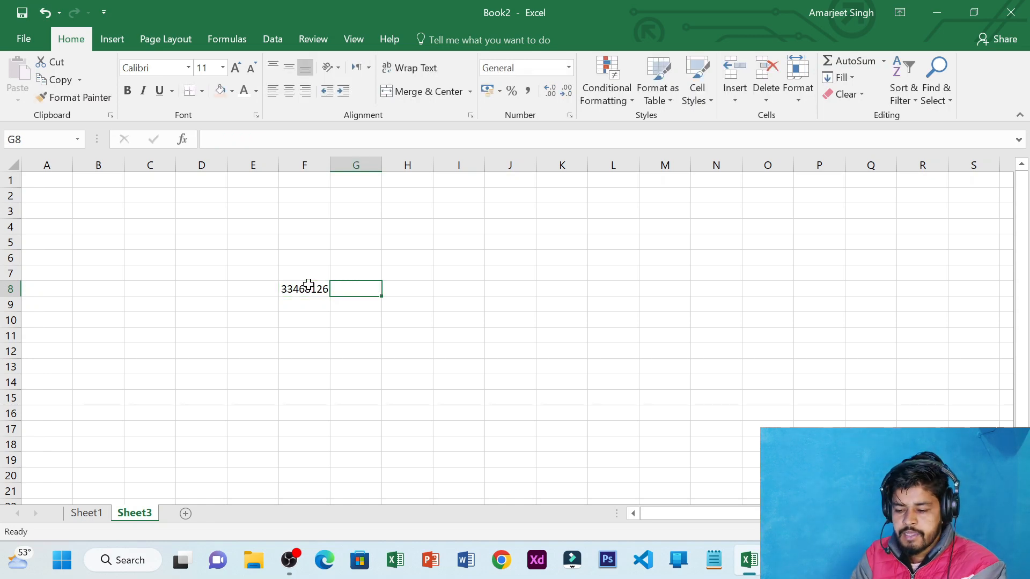
text(hfewigi)
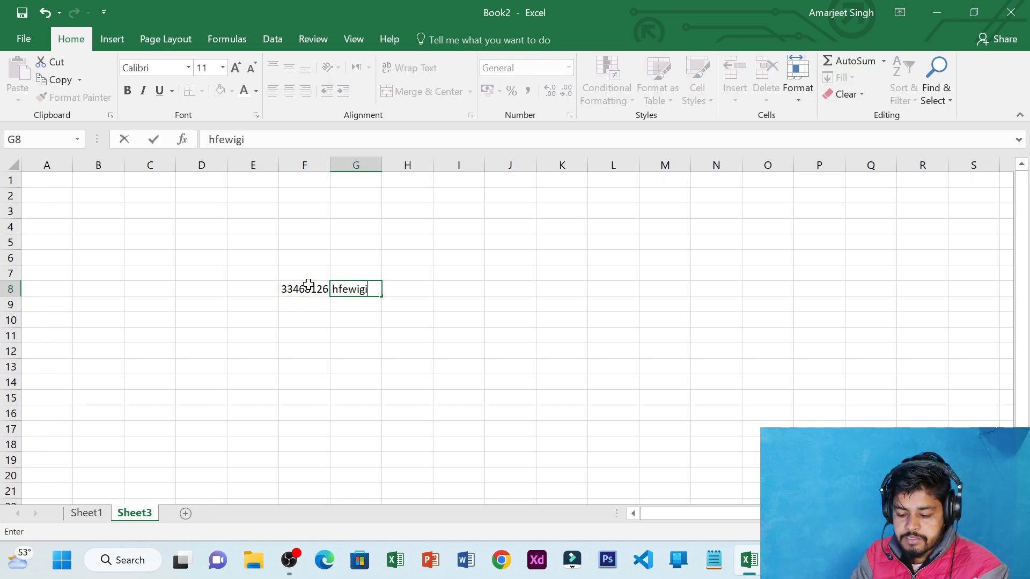
key(Tab)
text(=)
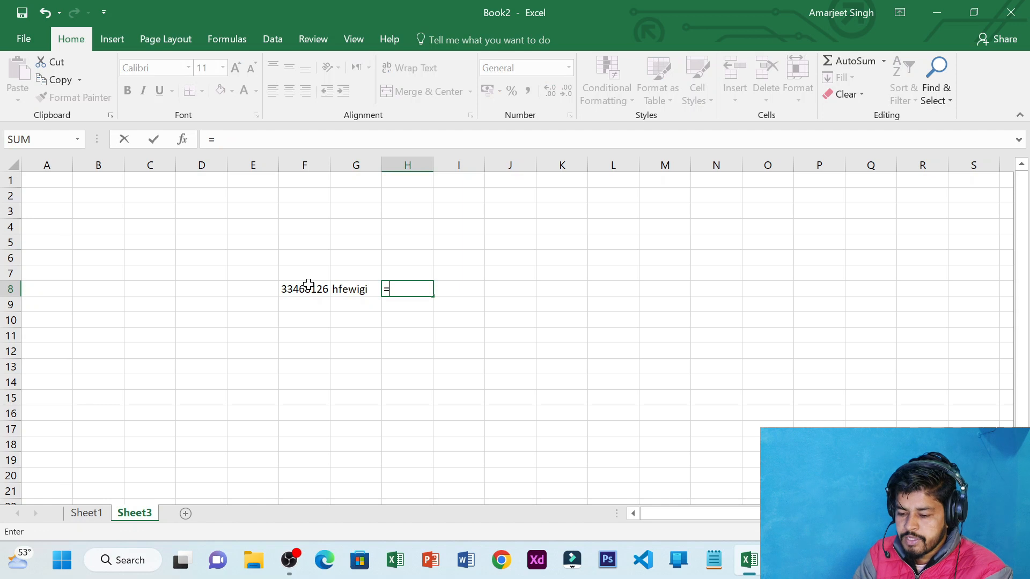
text(sum)
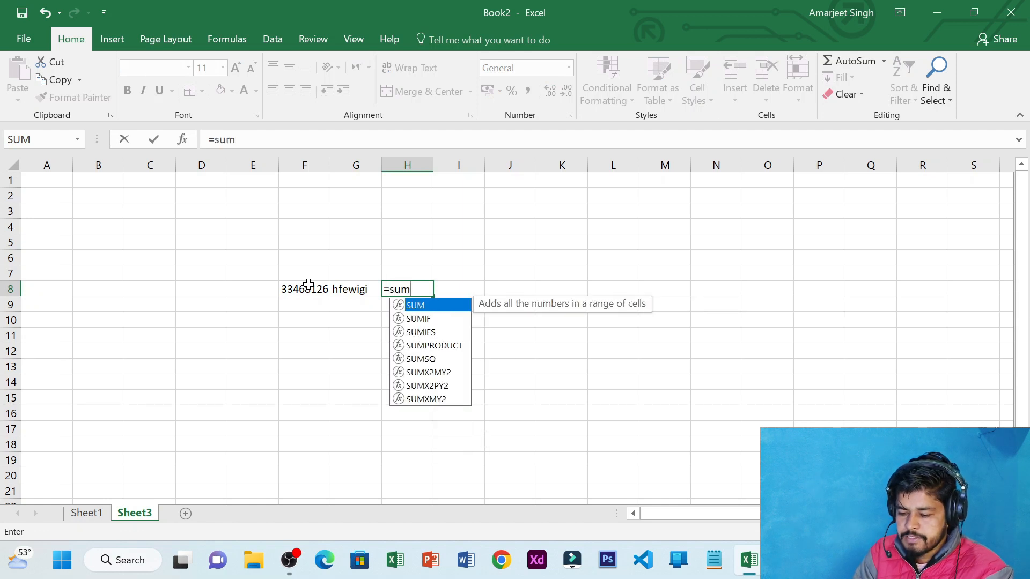
key(Tab)
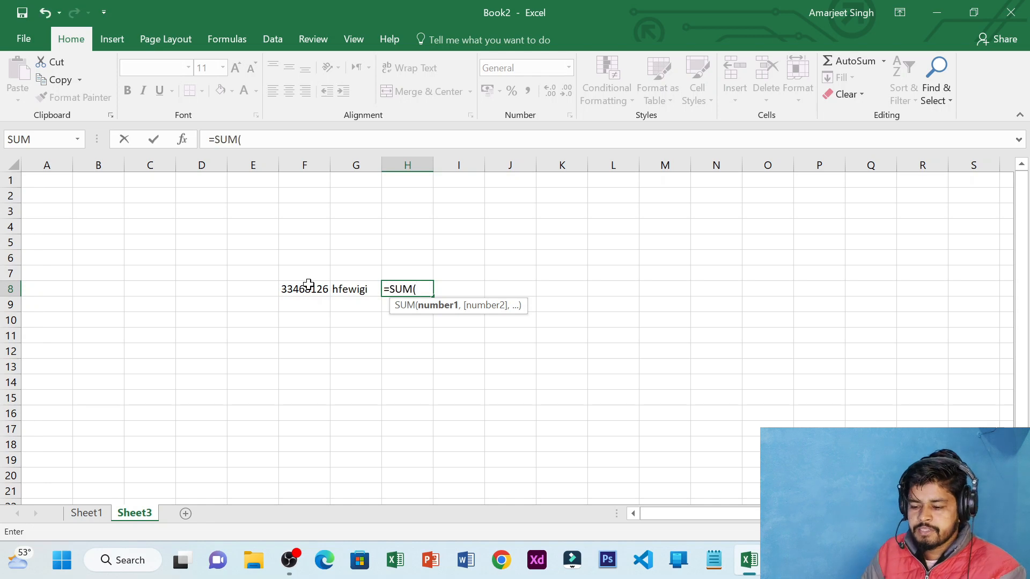
click(465, 290)
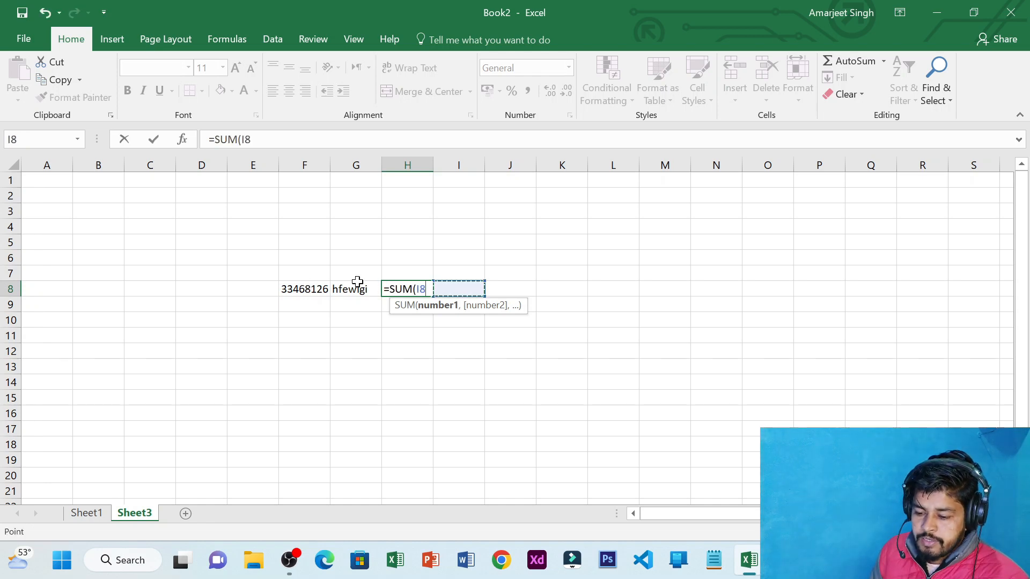
click(315, 290)
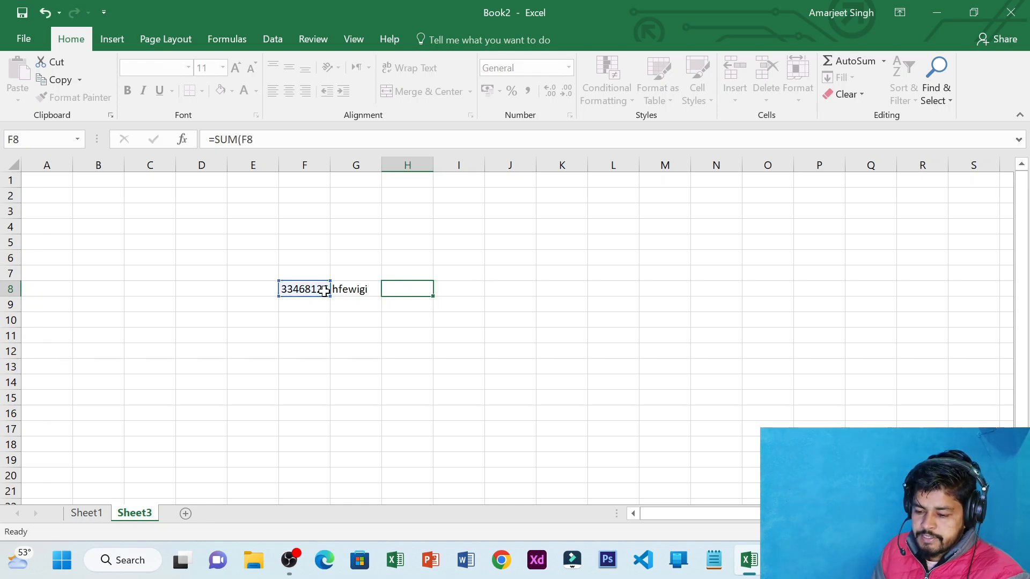
key(Escape)
drag(391, 288, 315, 285)
key(Delete)
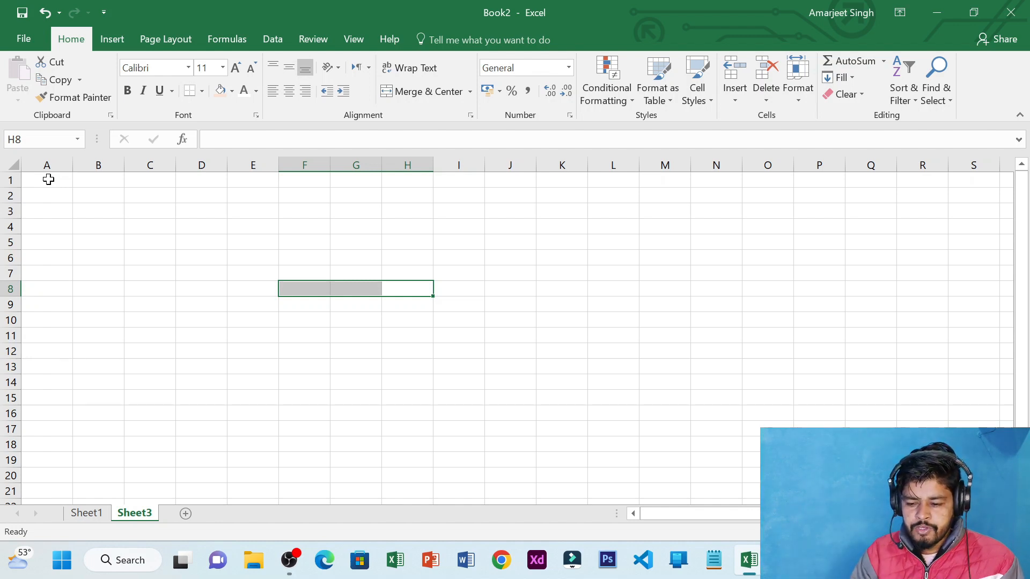
Type headers Sr.no, Name, Age, gender, Phone, Email and designation across A3:G3
click(57, 216)
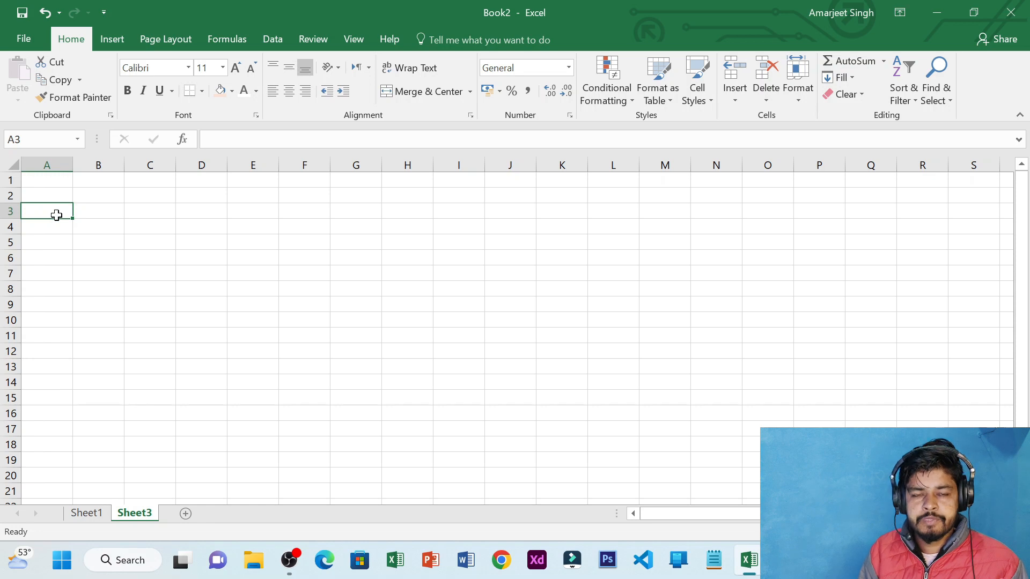
text(Sr)
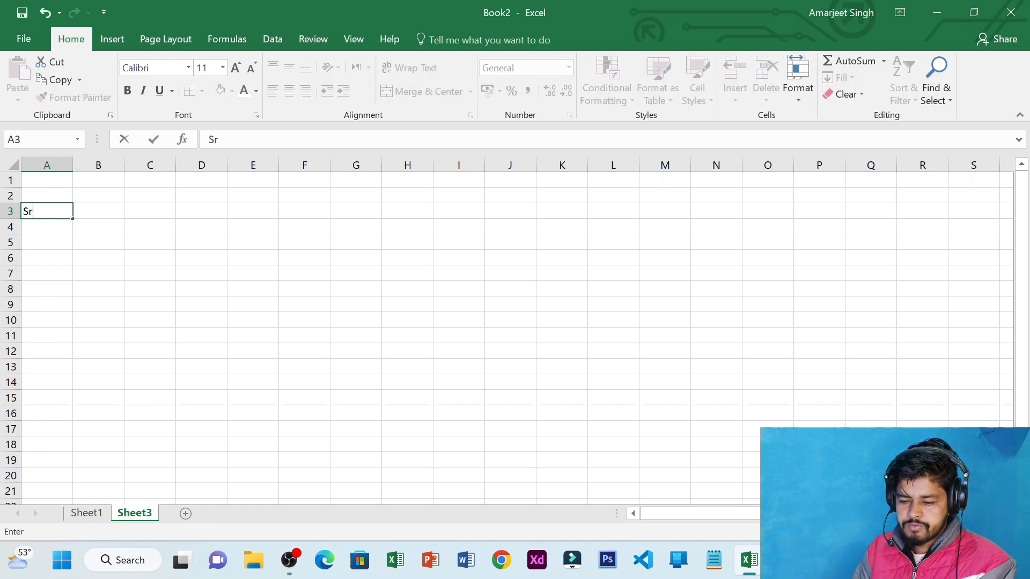
text(.no)
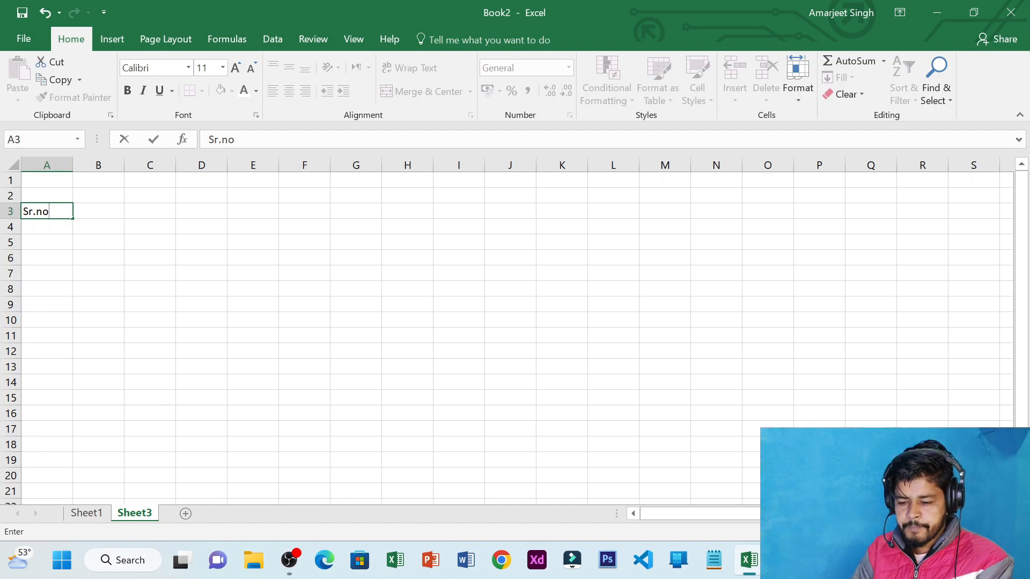
key(Tab)
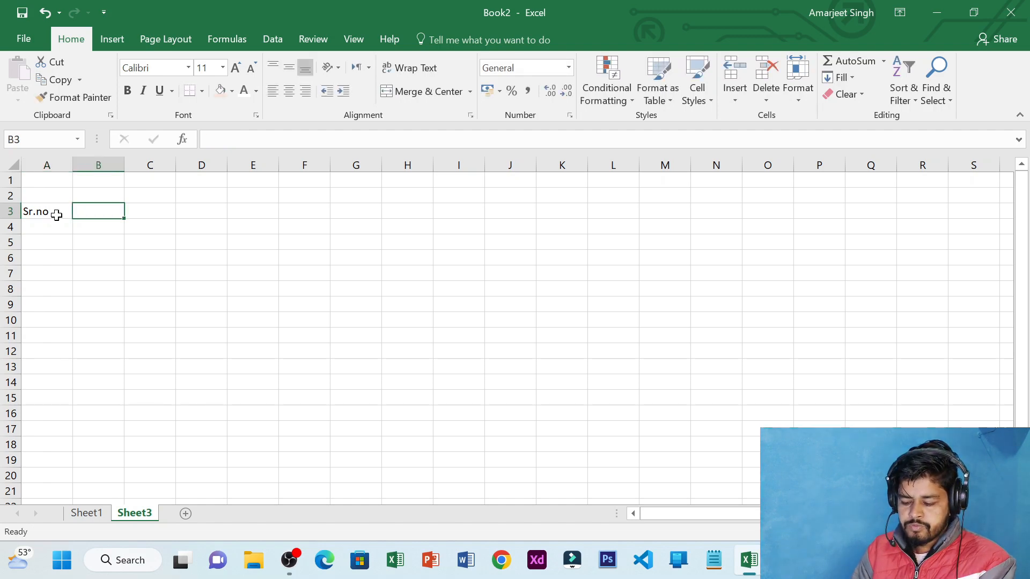
text(Name)
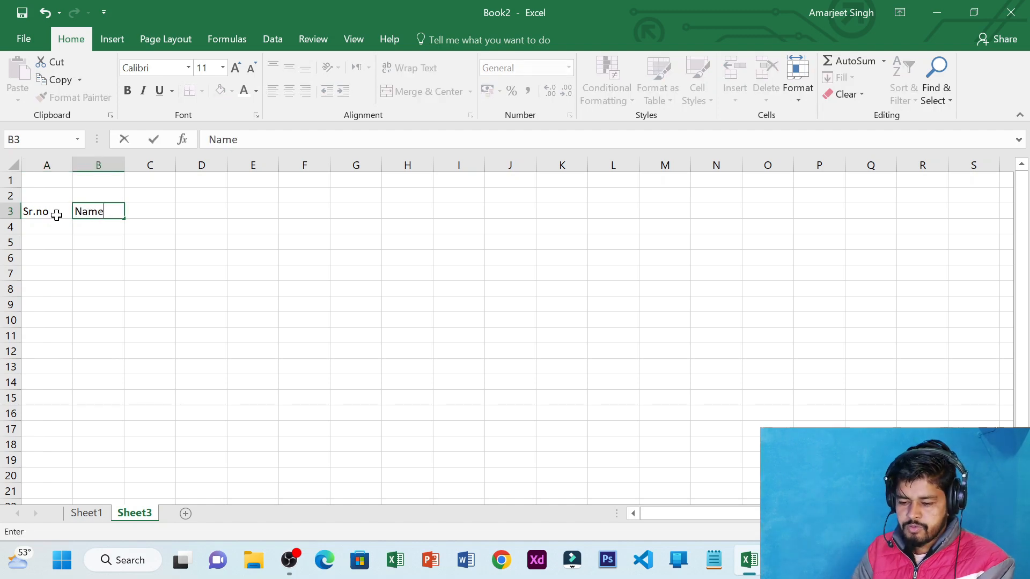
key(Tab)
text(Age)
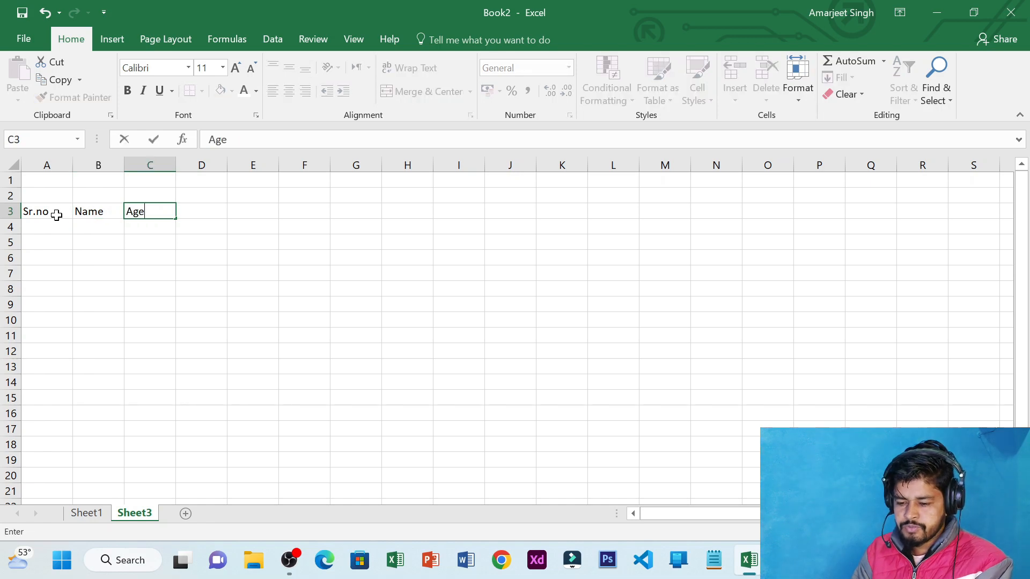
key(Tab)
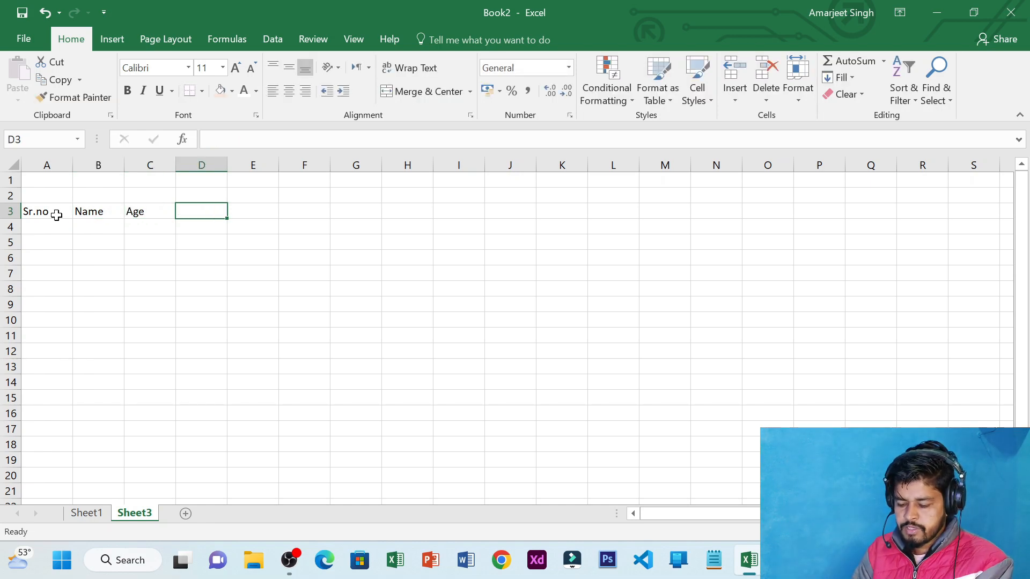
text(f)
key(BackSpace)
text(gender)
key(Tab)
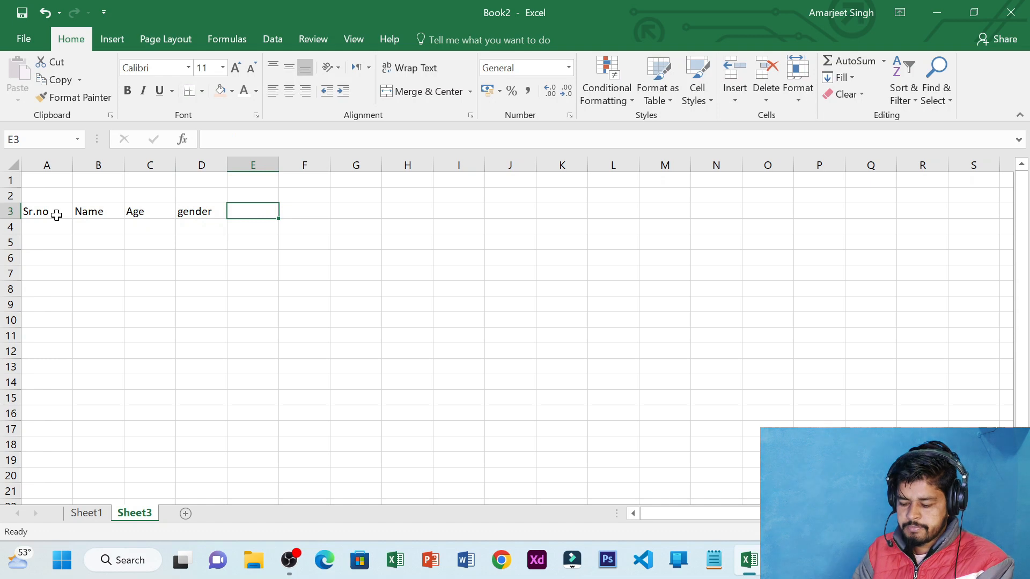
text(Phone)
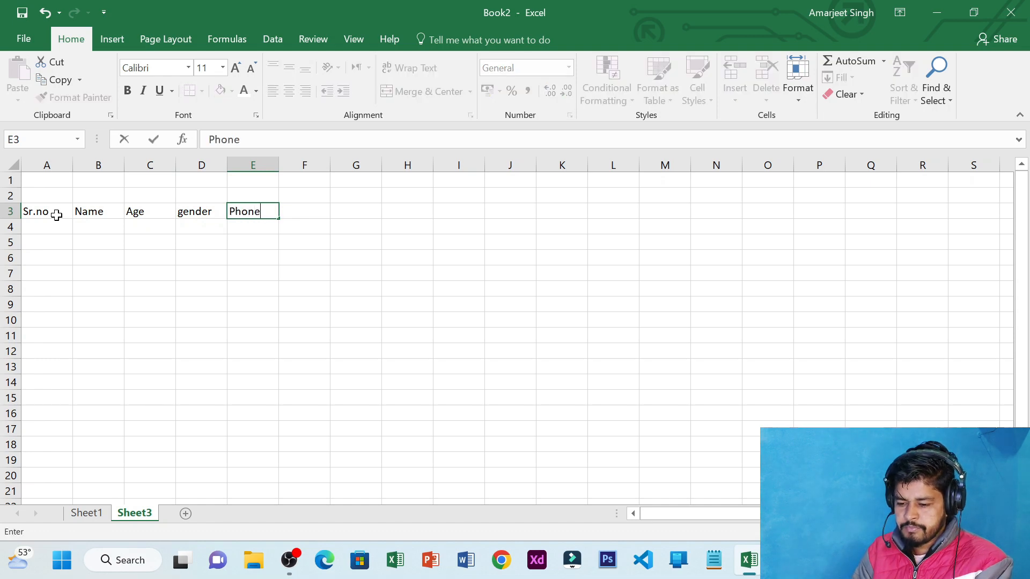
key(Tab)
text(Email)
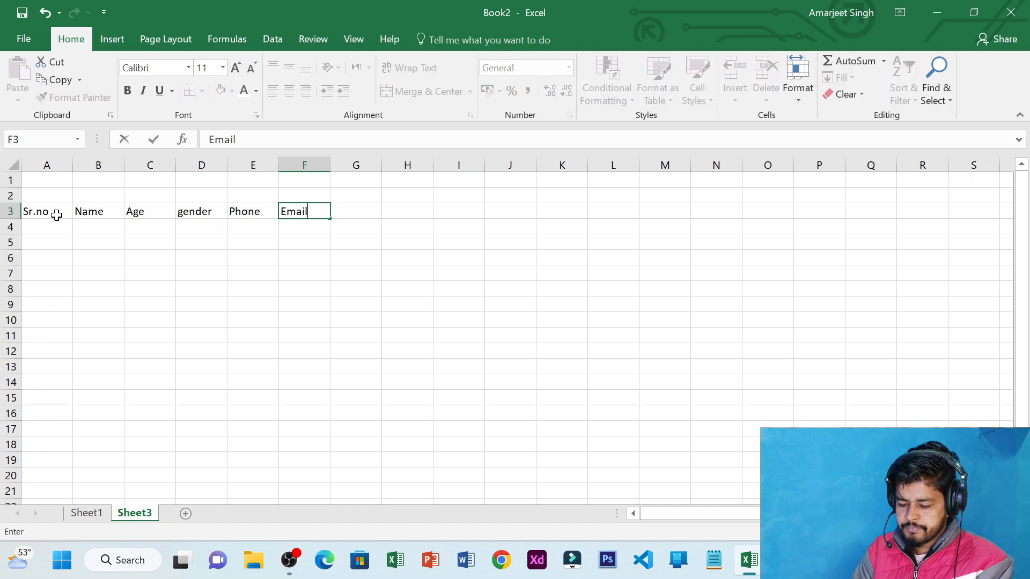
key(Tab)
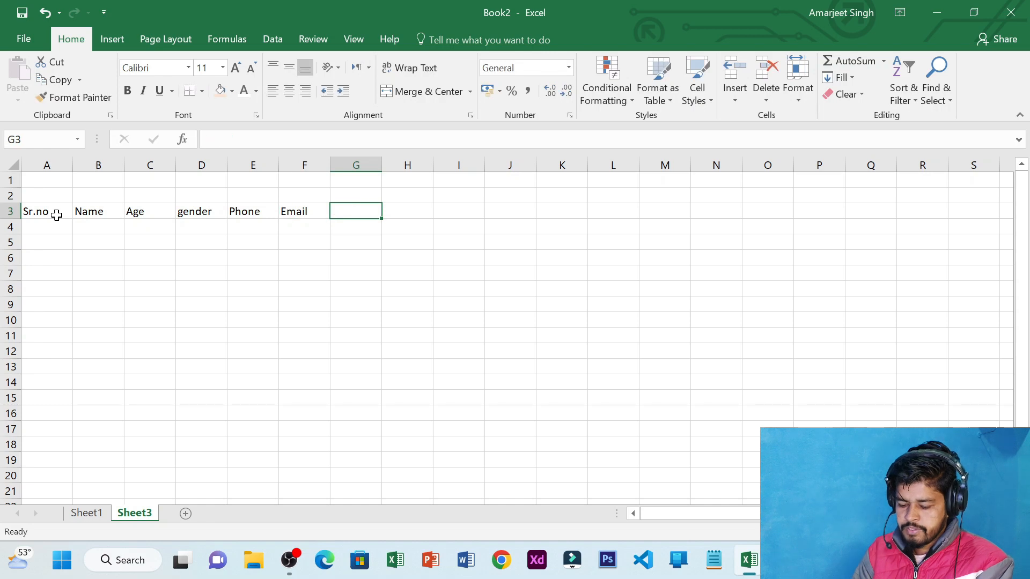
text(desi)
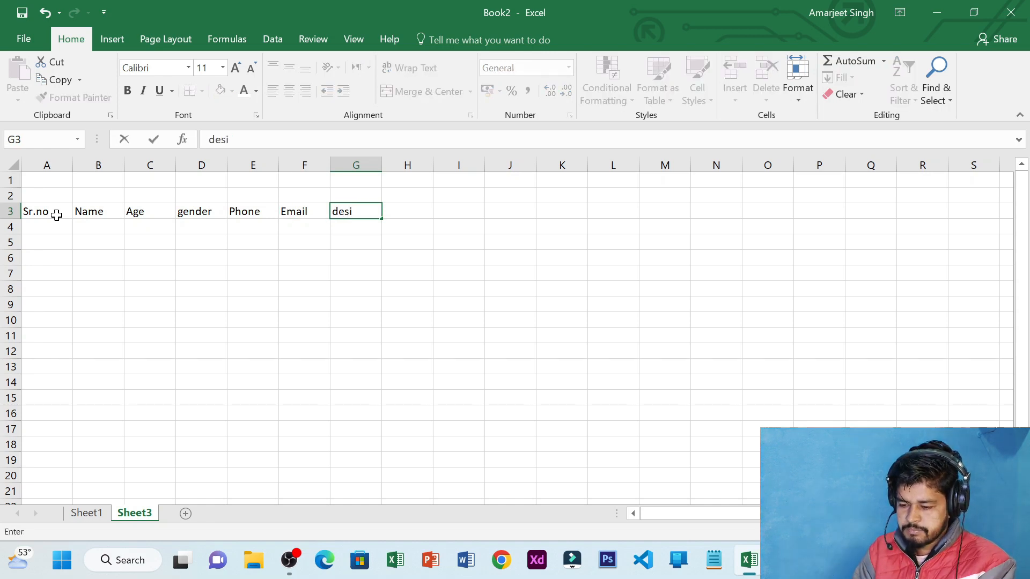
text(gnatio)
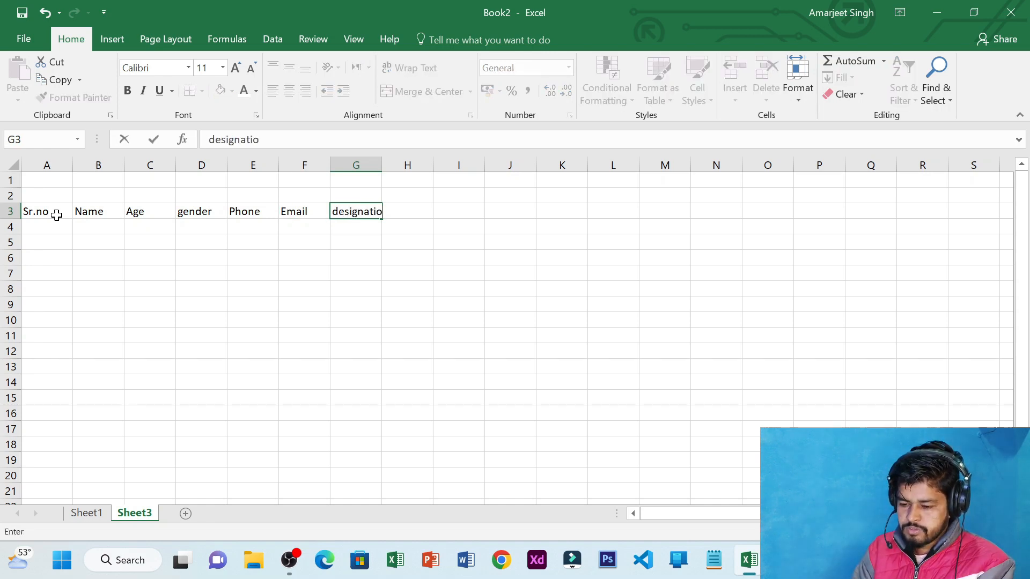
text(n)
key(Tab)
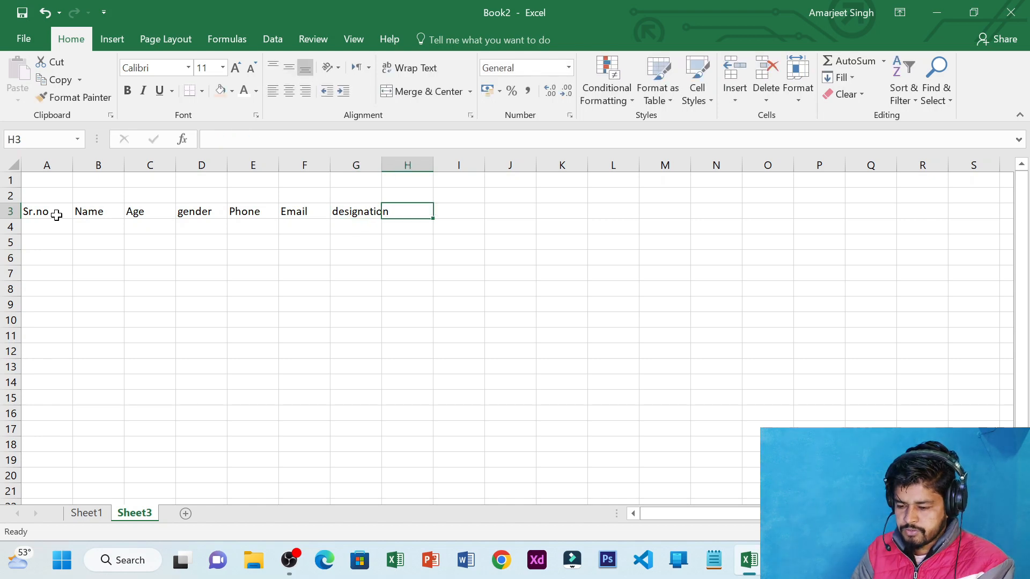
Add the Address, Ac.no and Salary headers in H3, I3 and J3
text(Addd)
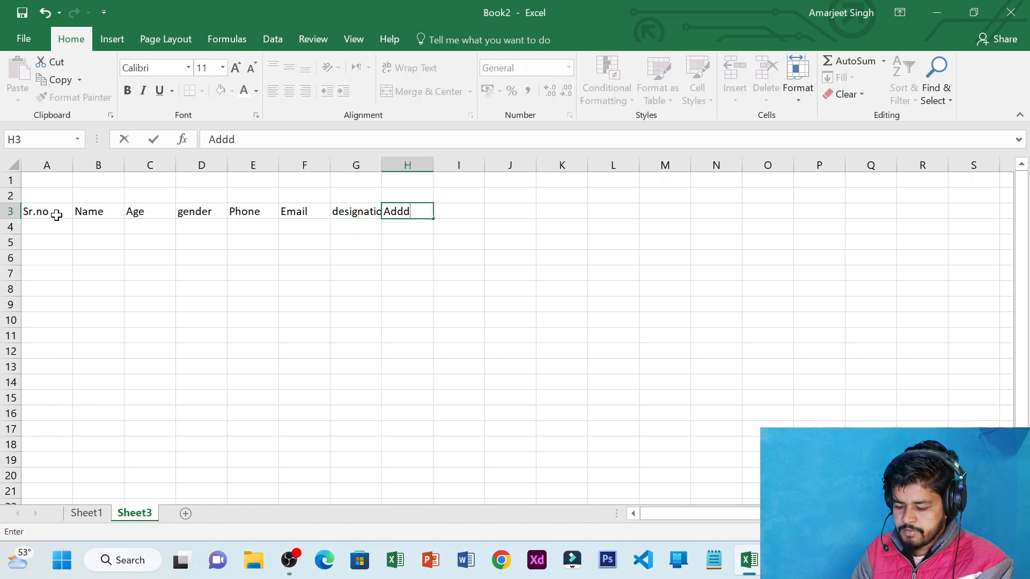
key(BackSpace)
text(ress)
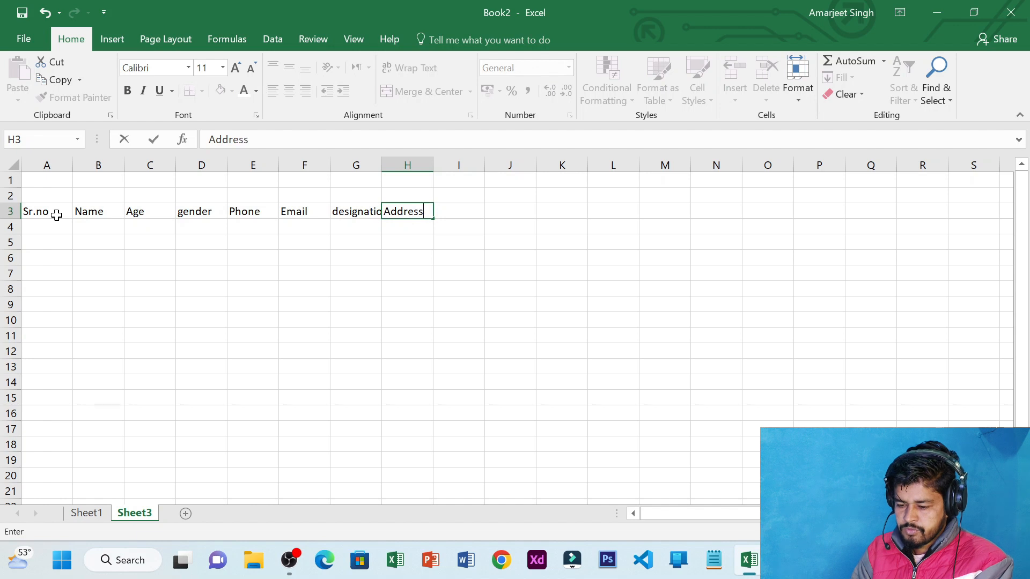
key(Tab)
text(A)
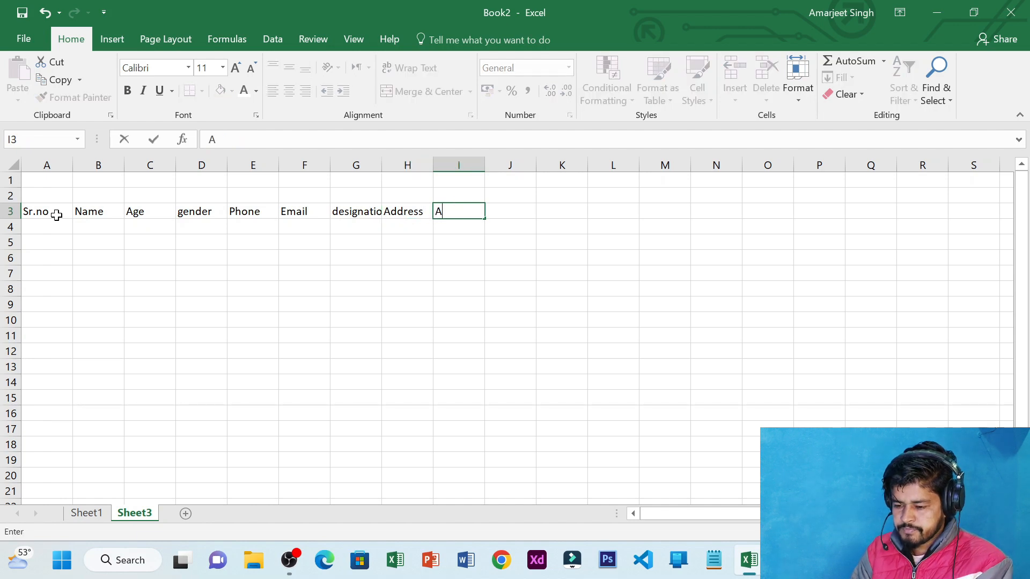
text(c.)
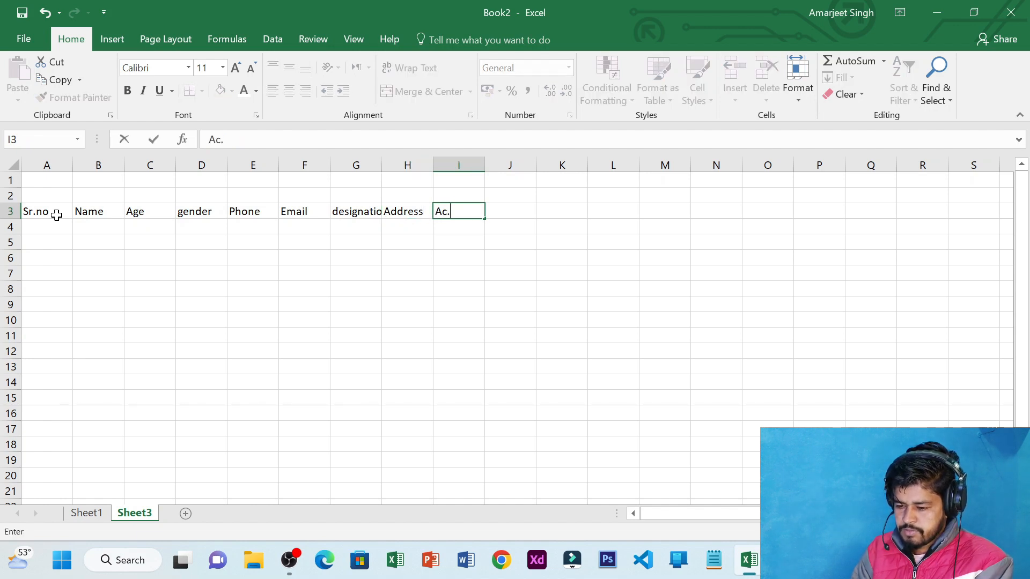
text(no)
key(Tab)
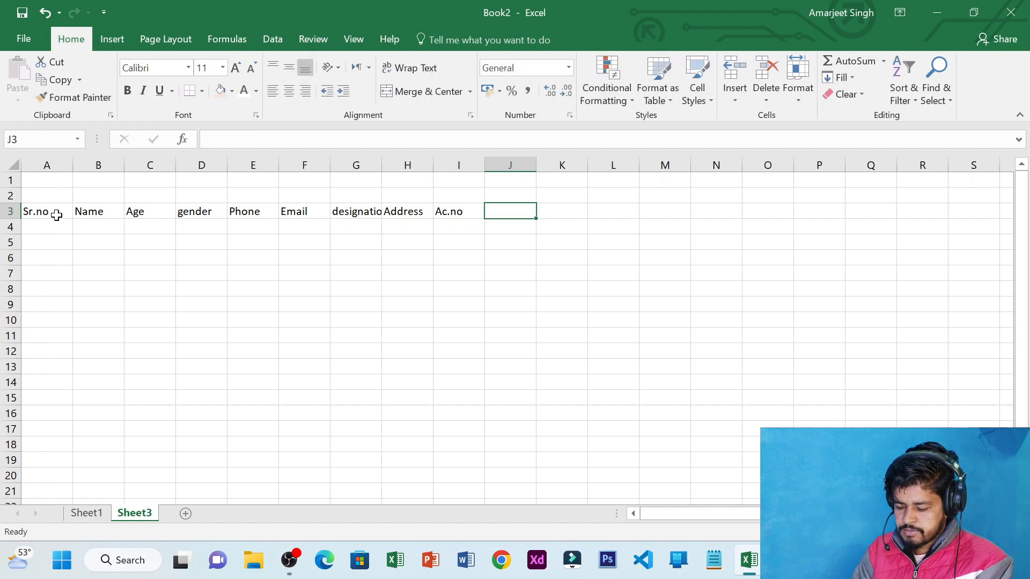
text(Sala)
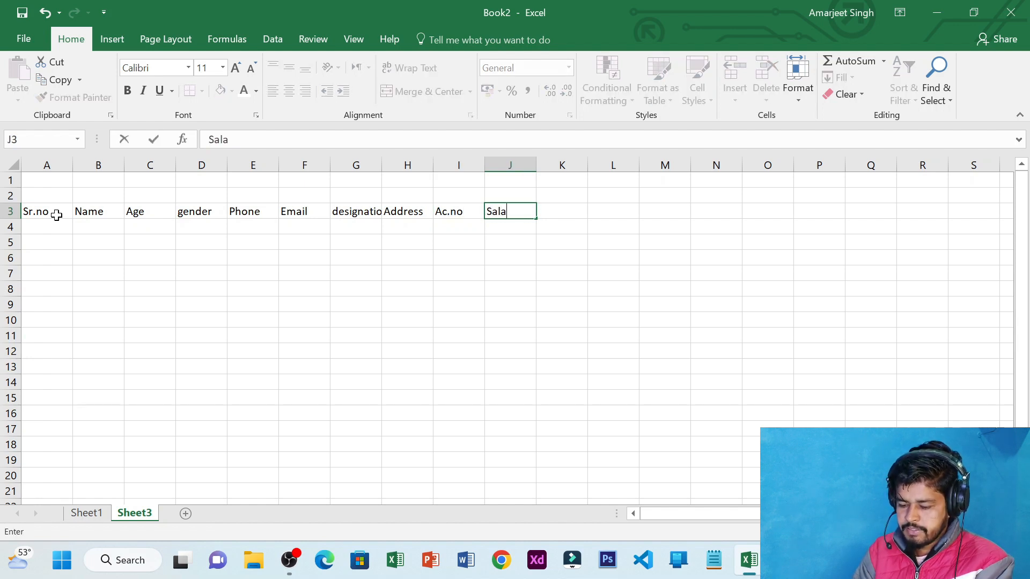
text(ry)
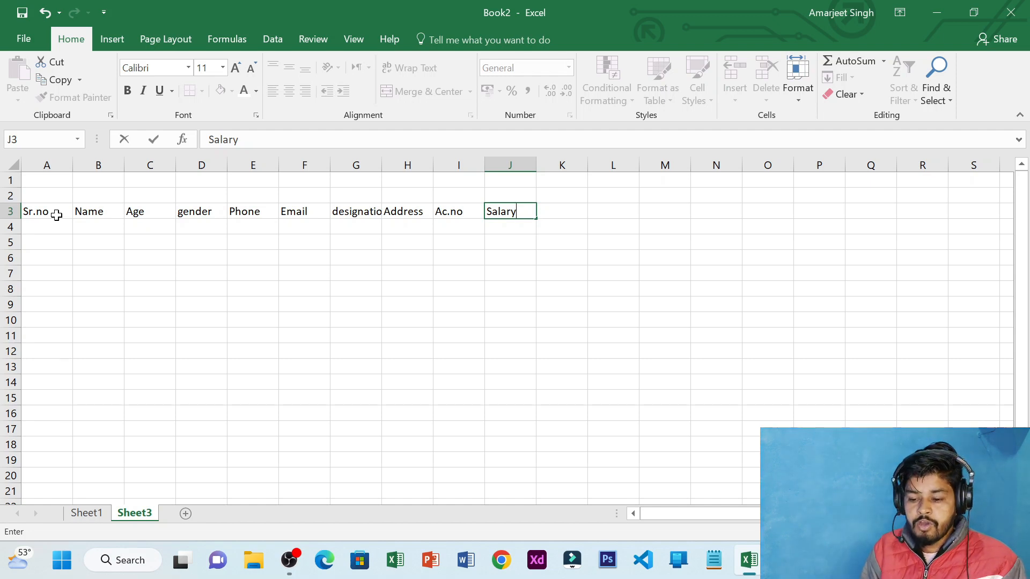
Copy the header row A3:J3 and widen the Name column B slightly
drag(56, 215, 514, 216)
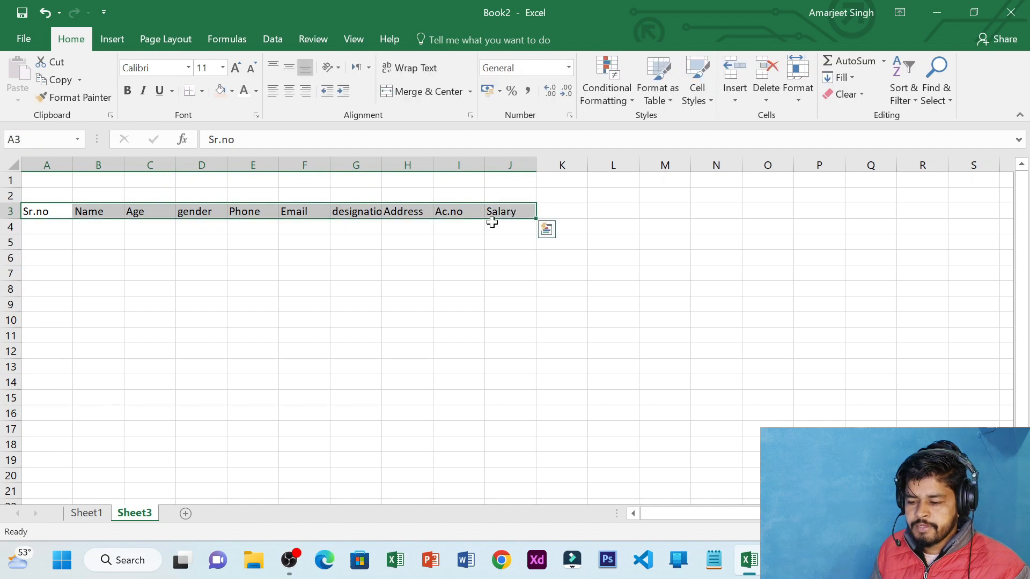
click(451, 211)
click(402, 165)
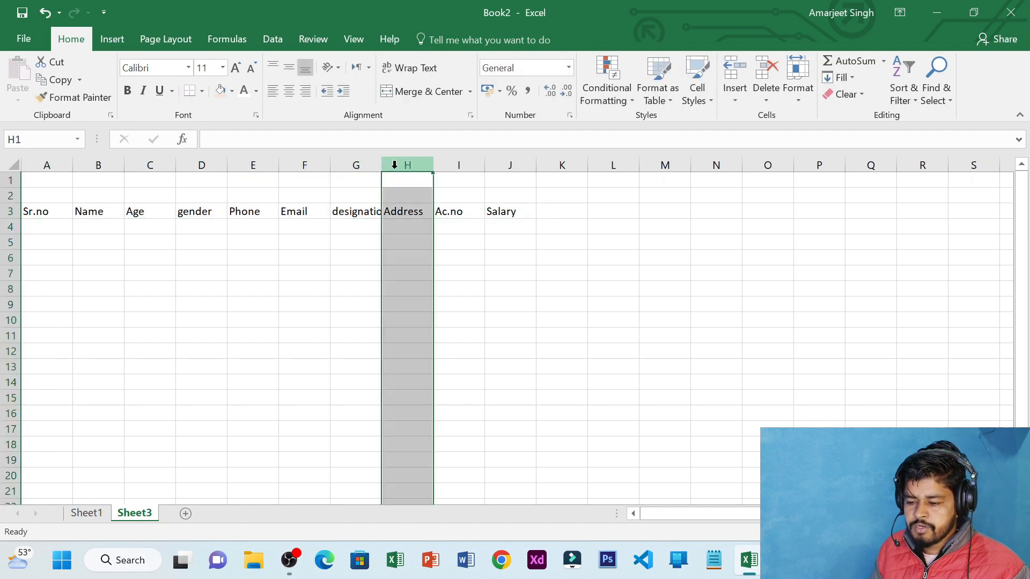
click(346, 212)
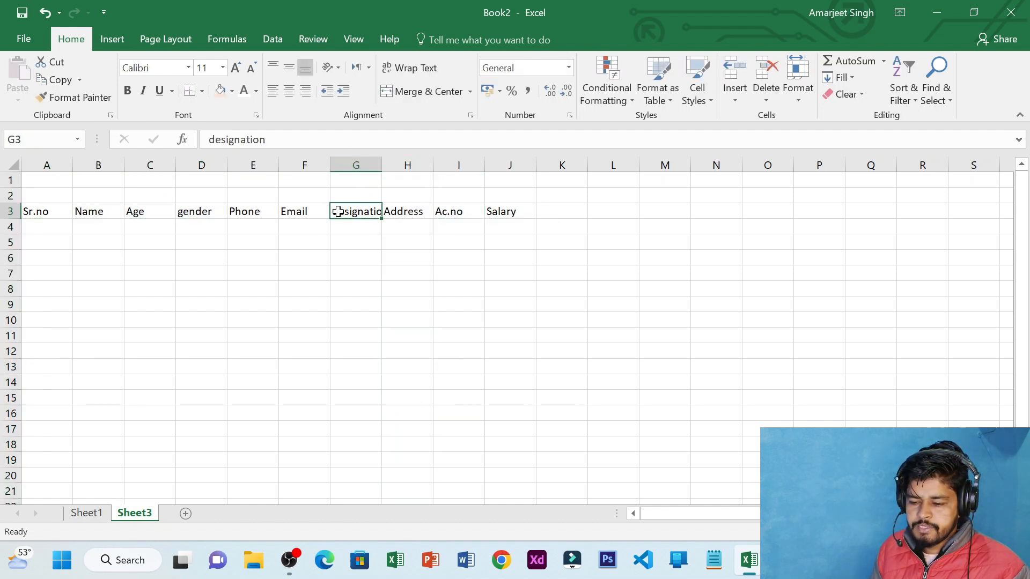
drag(35, 211, 520, 212)
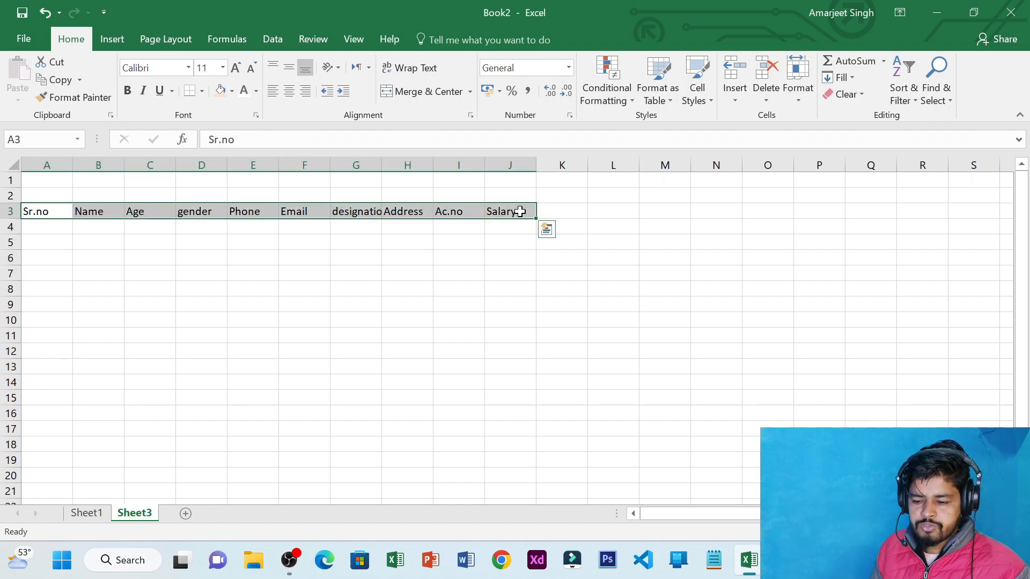
key(ctrl+c)
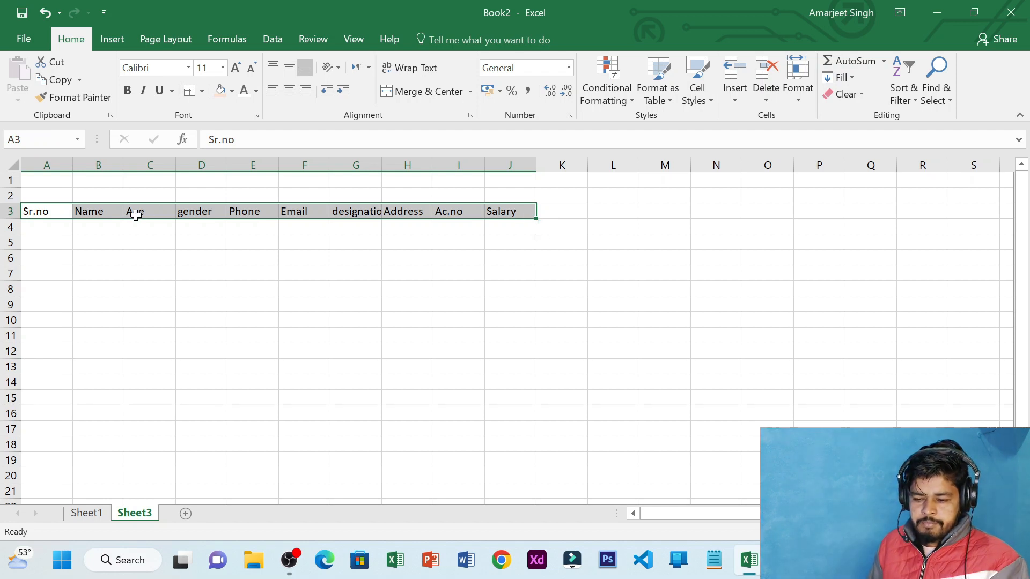
click(64, 216)
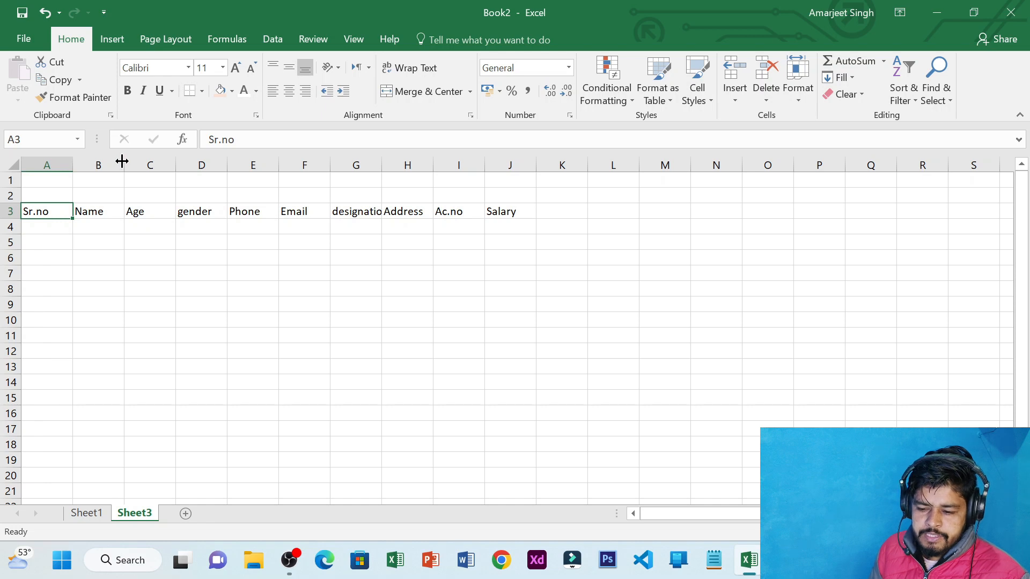
drag(125, 162, 131, 163)
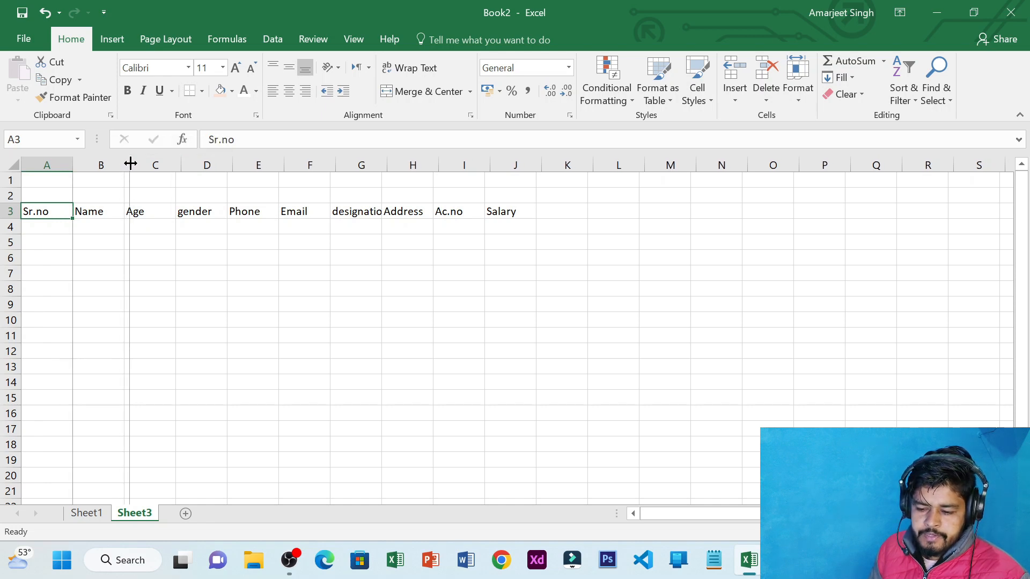
click(111, 227)
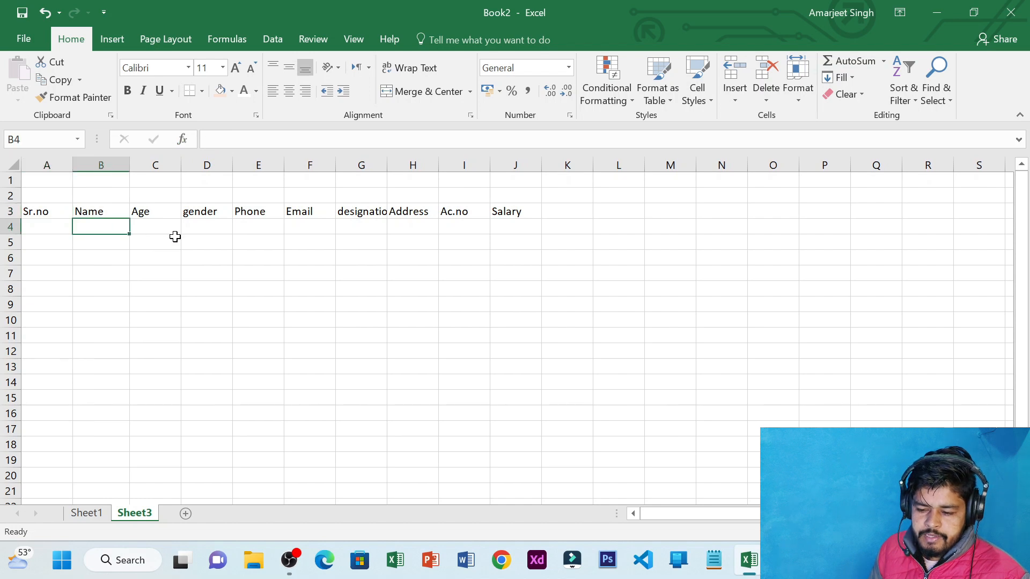
Enter the first employee's full name in cell B4 under Name
click(176, 237)
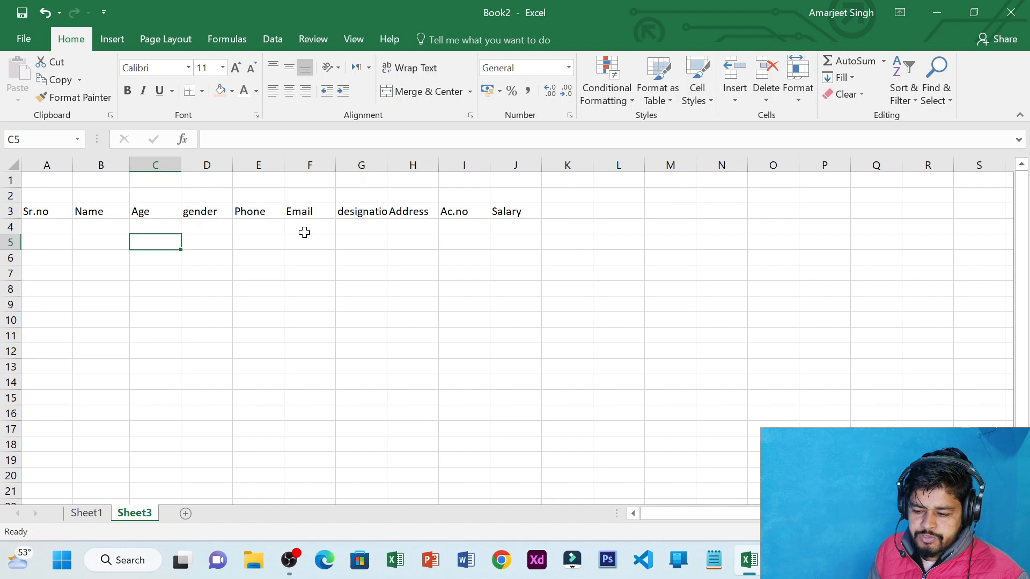
click(111, 227)
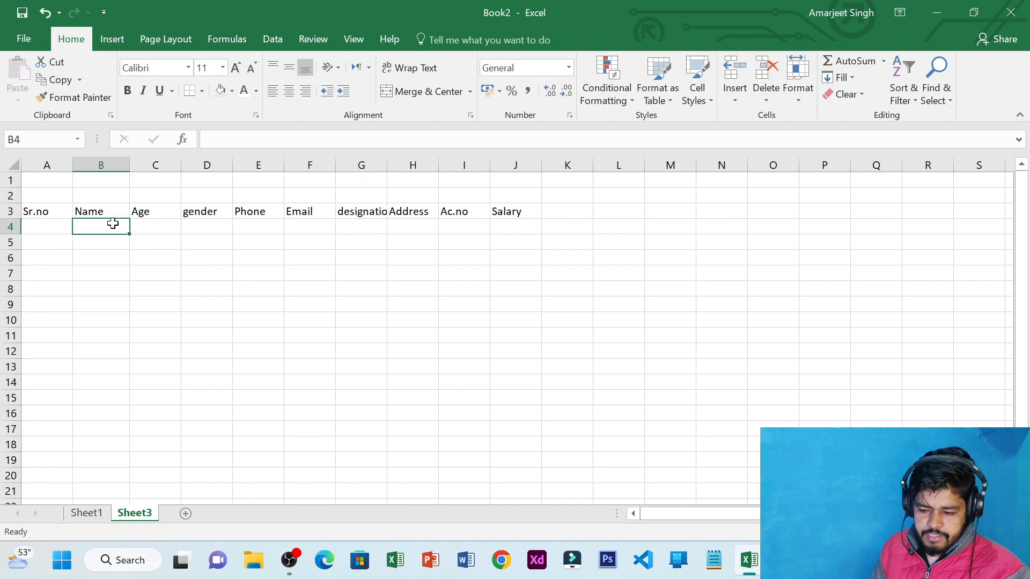
click(128, 164)
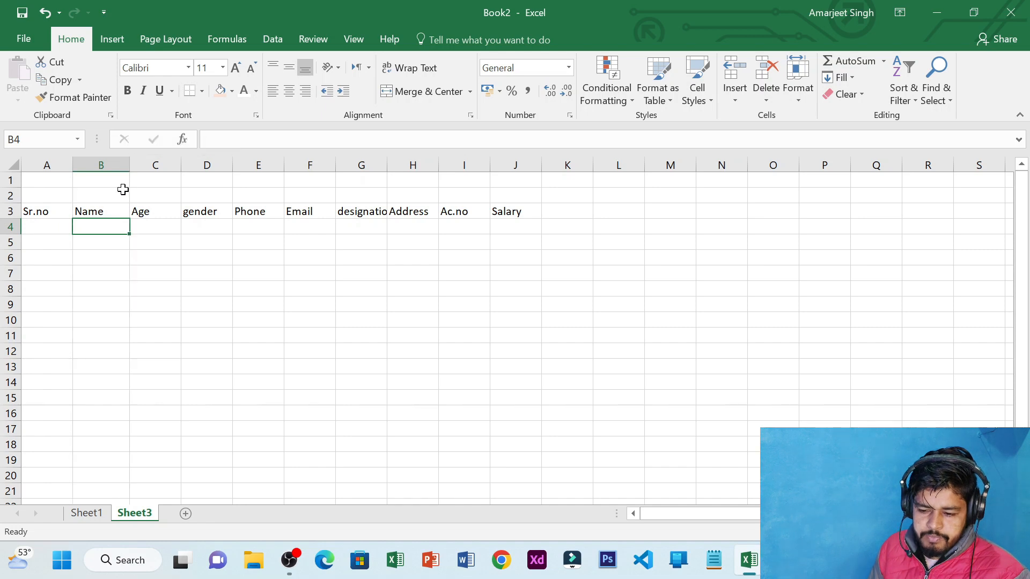
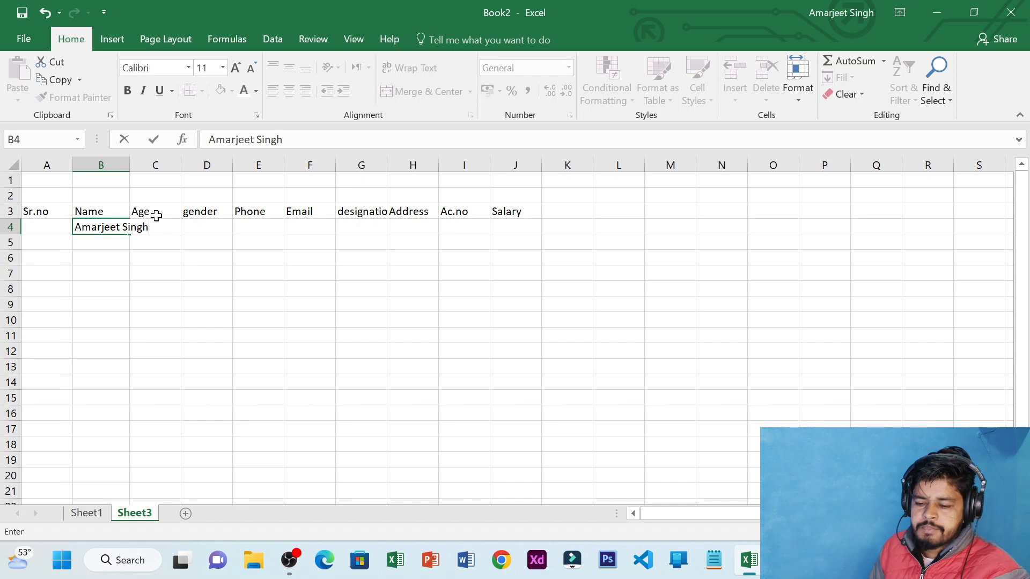
click(134, 245)
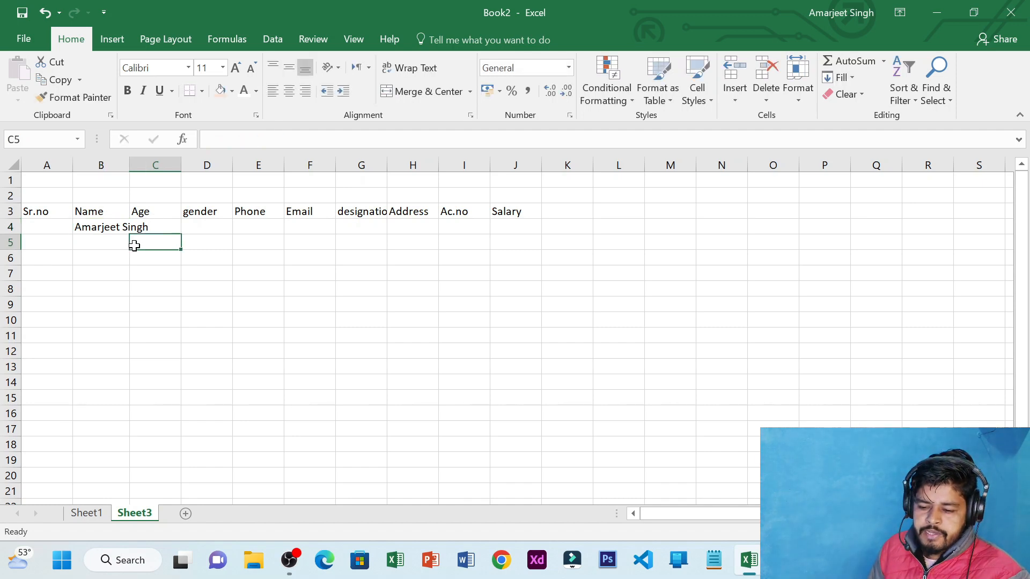
click(111, 226)
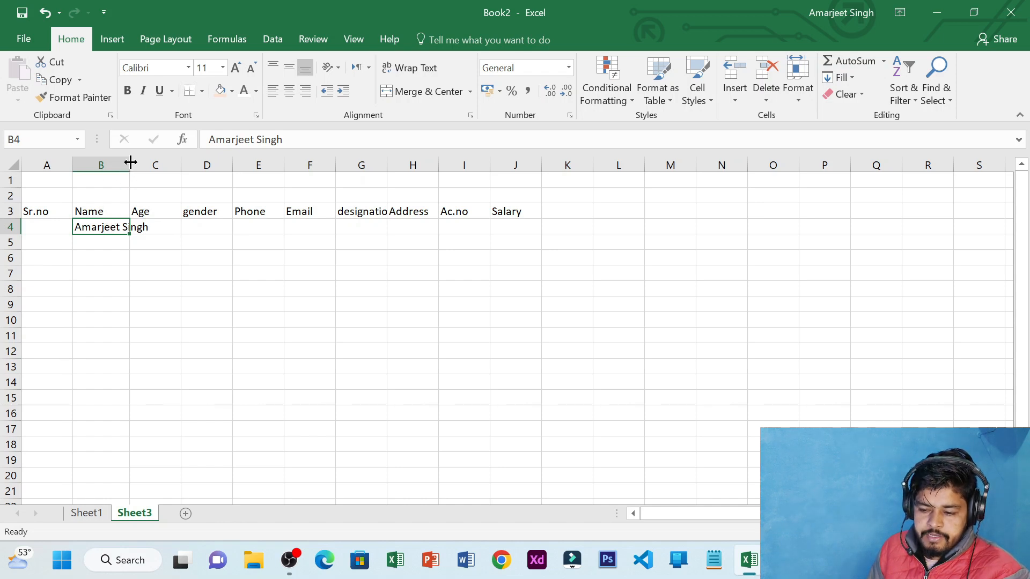
Widen column B and the Phone through Salary columns so every header shows fully
drag(130, 162, 181, 164)
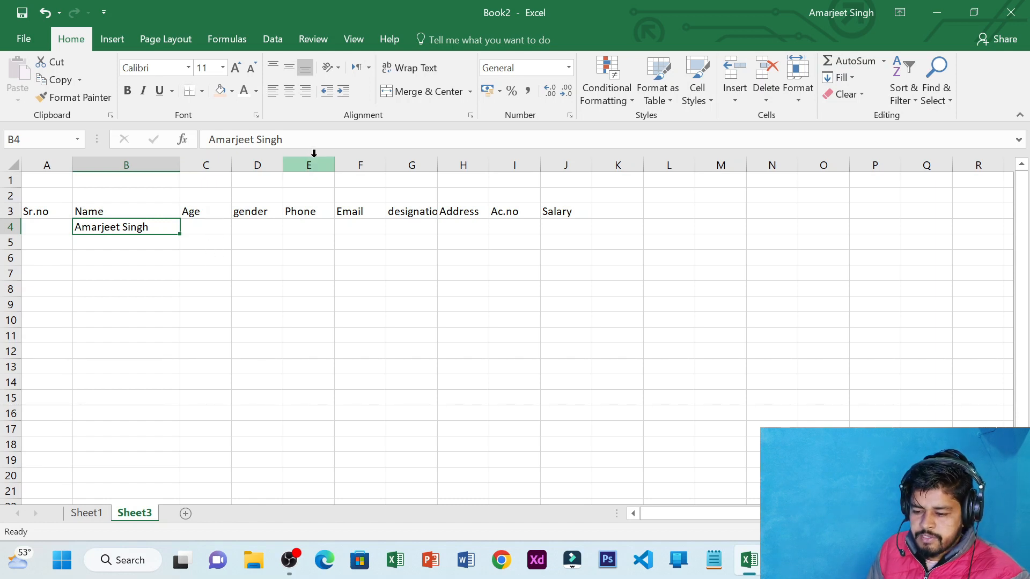
drag(333, 164, 958, 167)
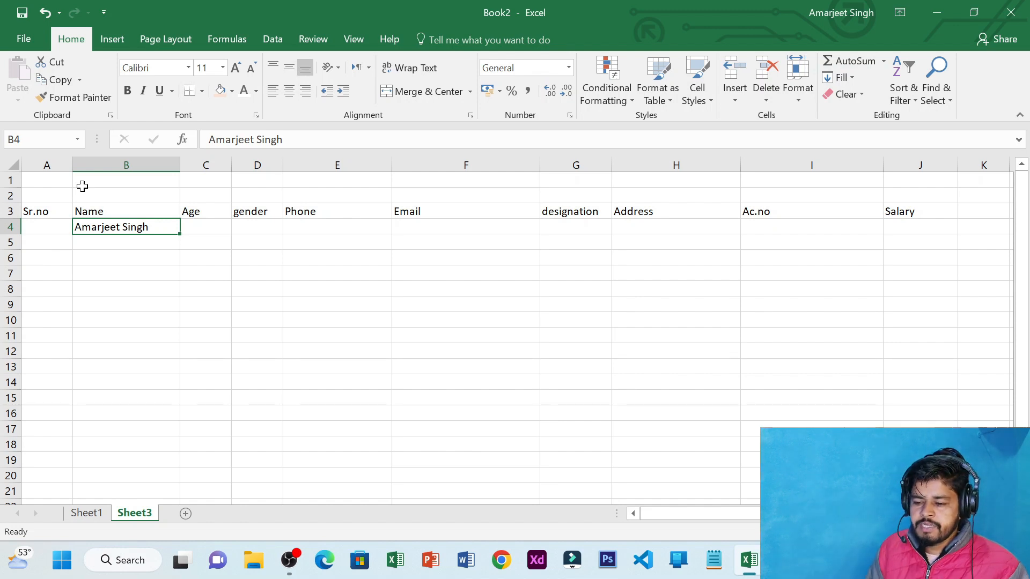
click(51, 184)
drag(50, 184, 919, 193)
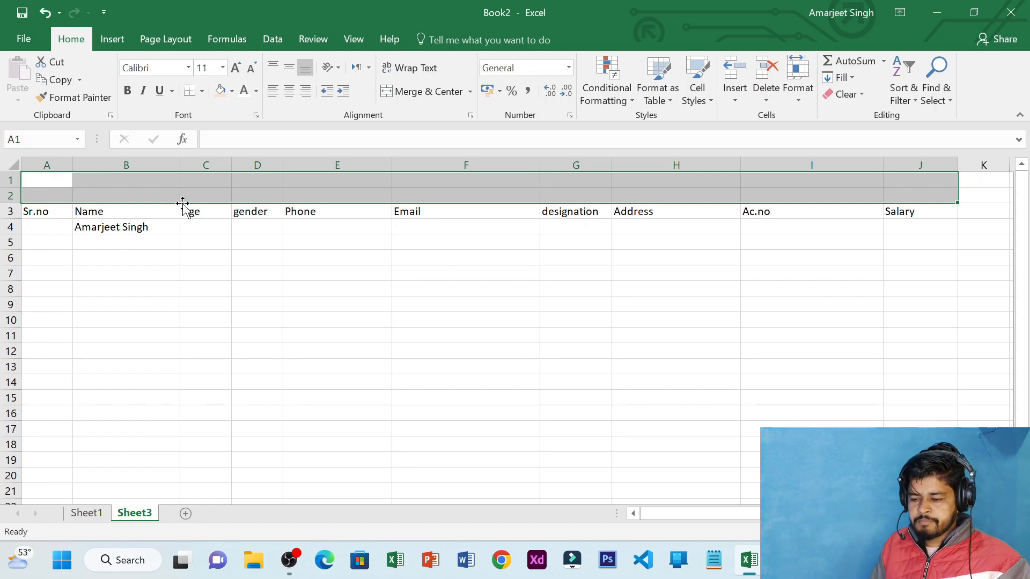
Merge and center cells A1:J2 above the headers into one title cell
click(61, 178)
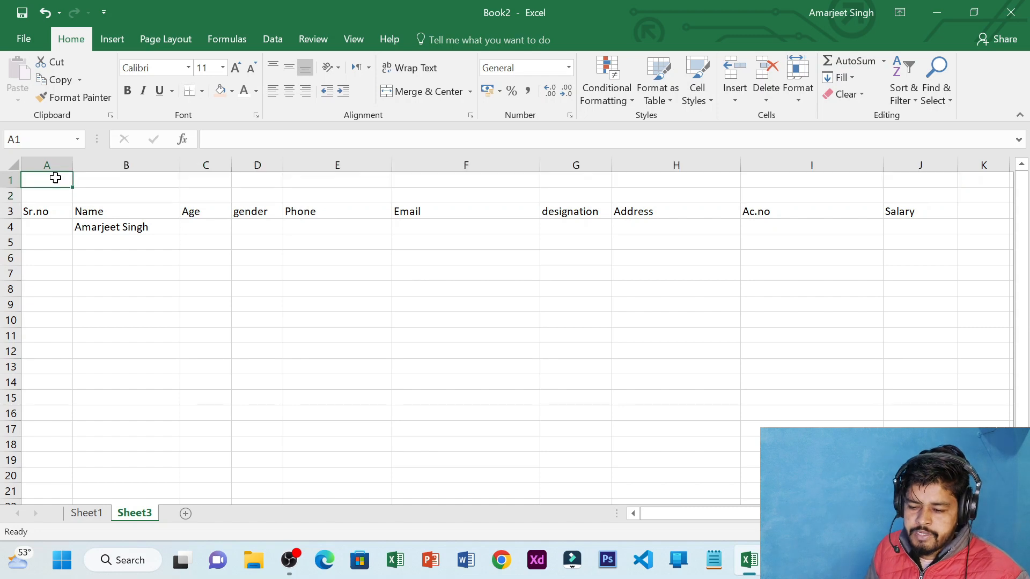
drag(56, 180, 928, 196)
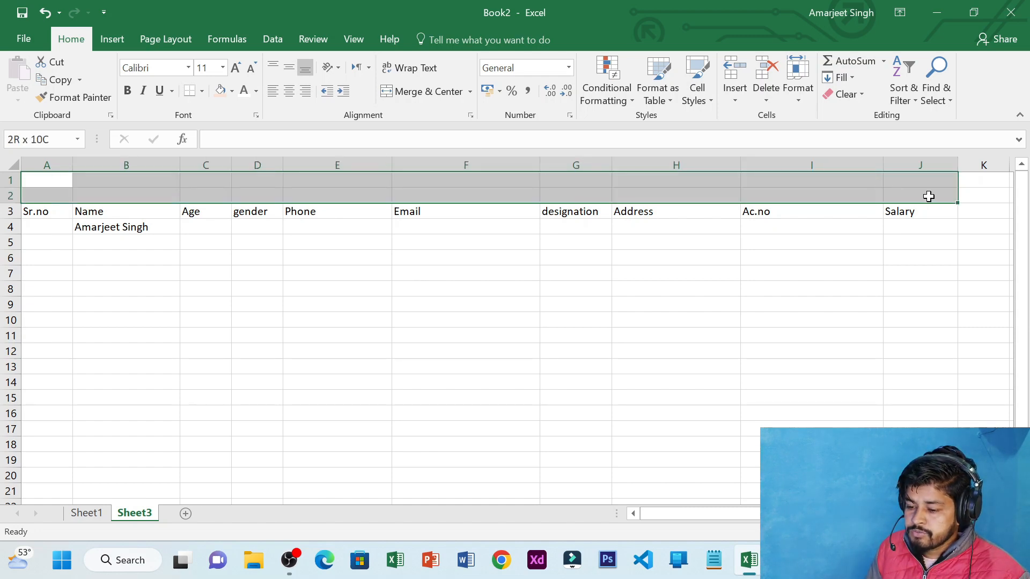
click(427, 91)
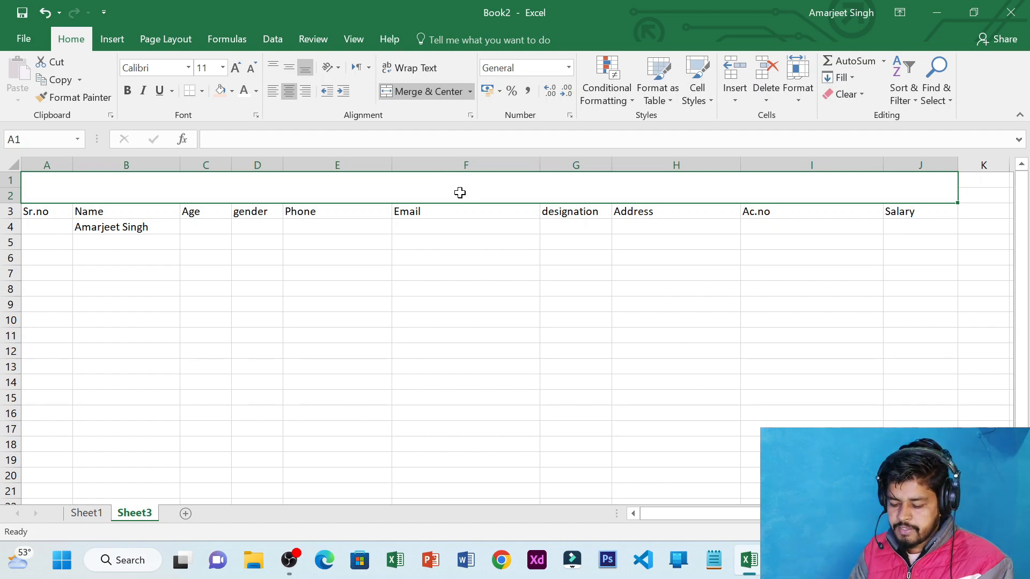
Enter the title 'Emp. Data records' and align it to the middle vertically
text(Emp)
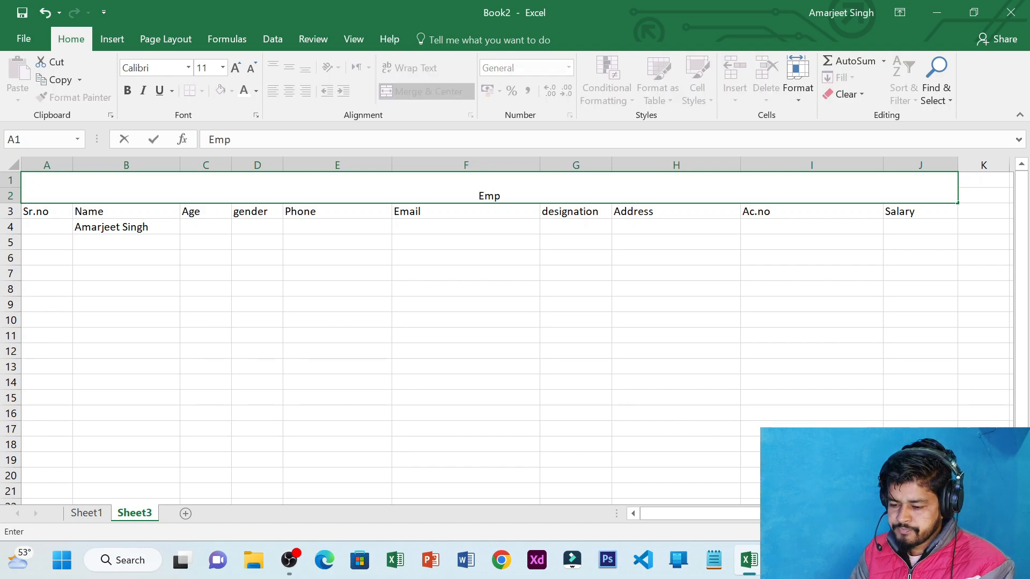
text(. dta)
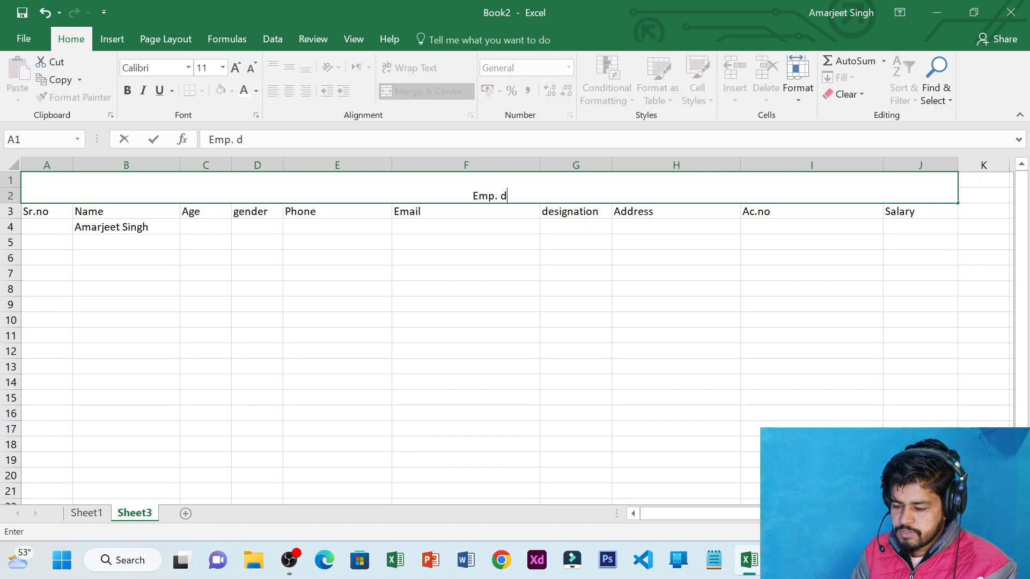
key(BackSpace)
key(BackSpace)
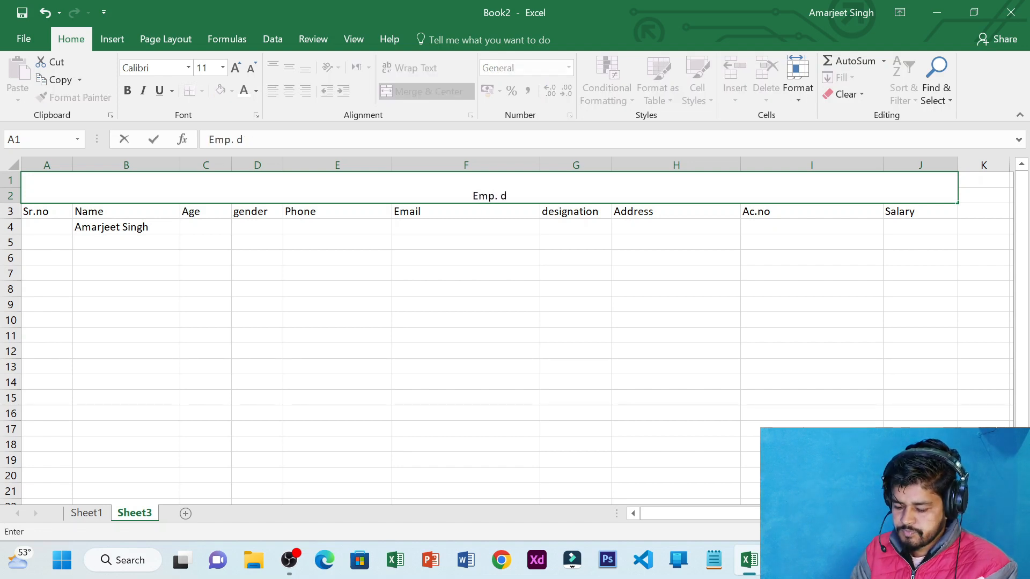
text(ata)
key(BackSpace)
key(BackSpace)
key(BackSpace)
key(BackSpace)
text(Data re)
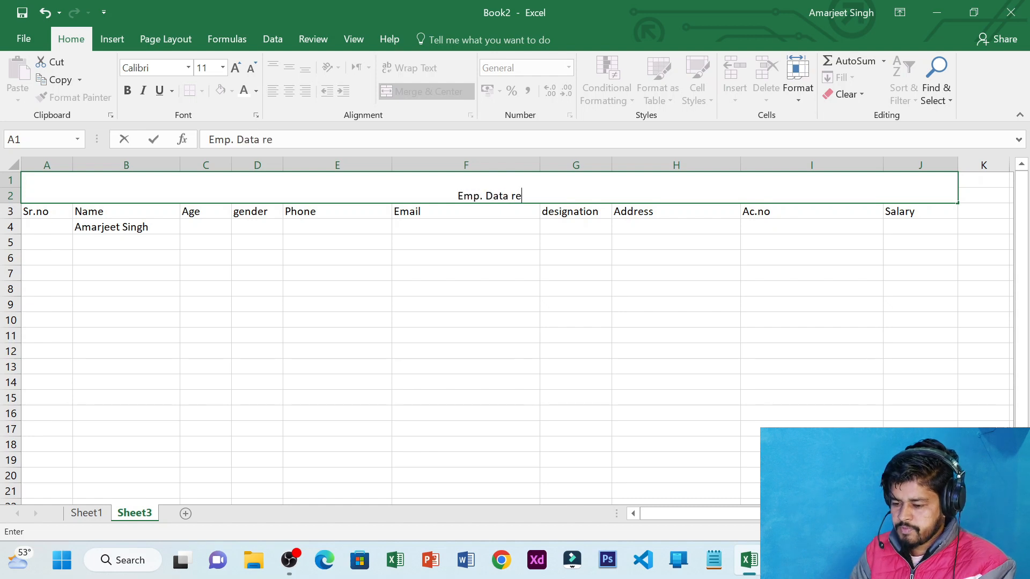
text(codo)
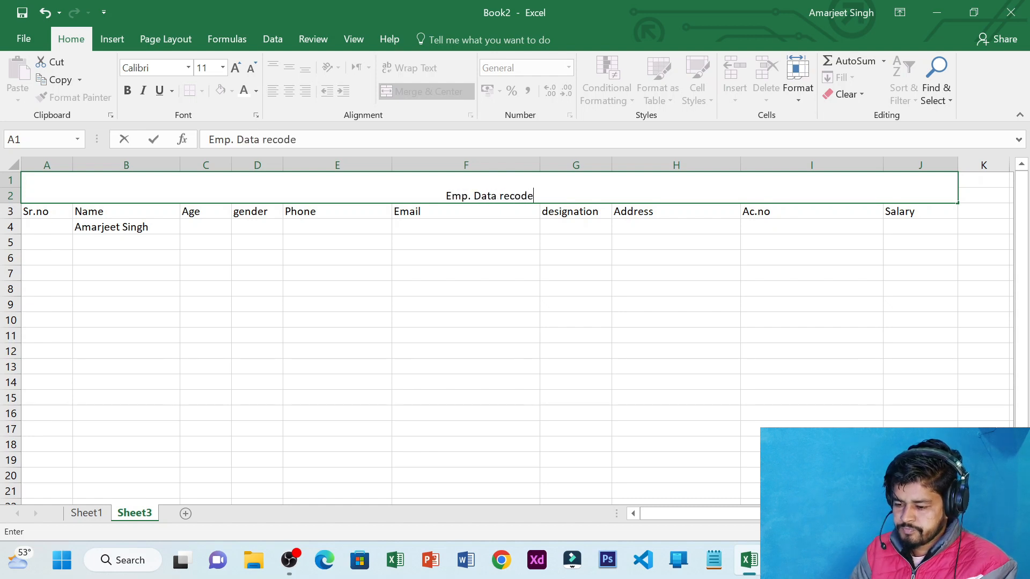
key(BackSpace)
key(BackSpace)
text(rsd)
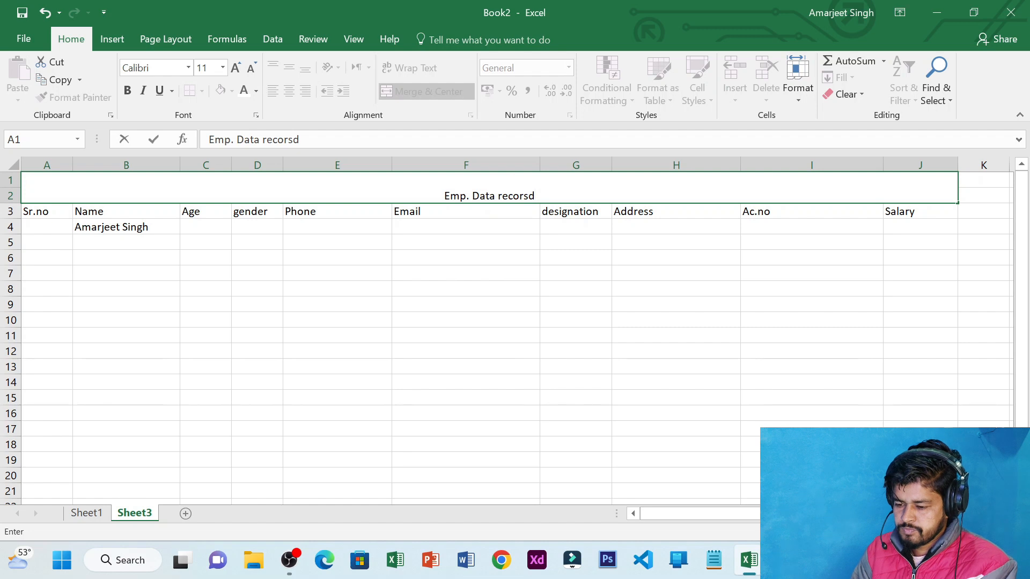
key(BackSpace)
key(BackSpace)
text(ds)
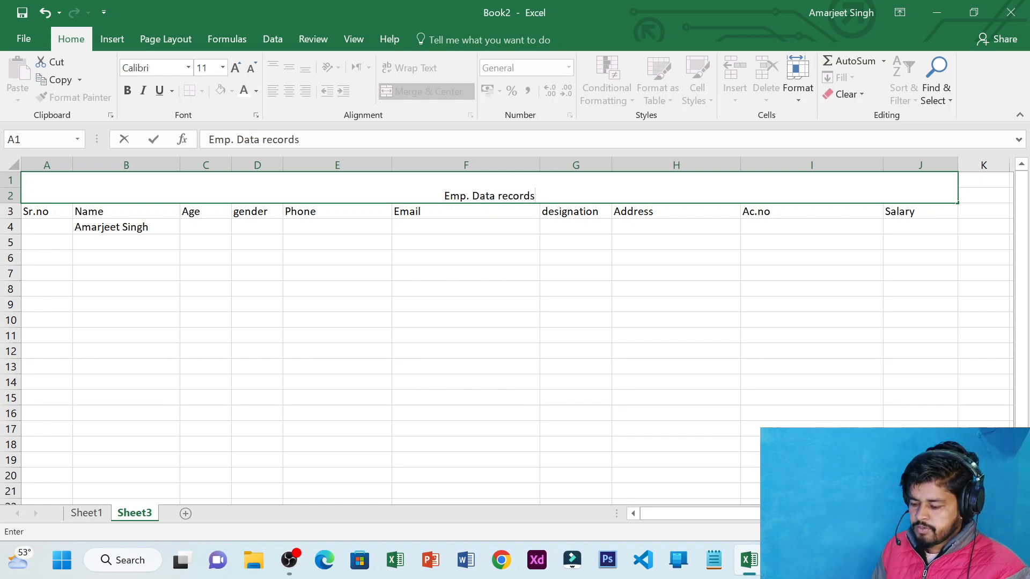
key(Return)
click(459, 194)
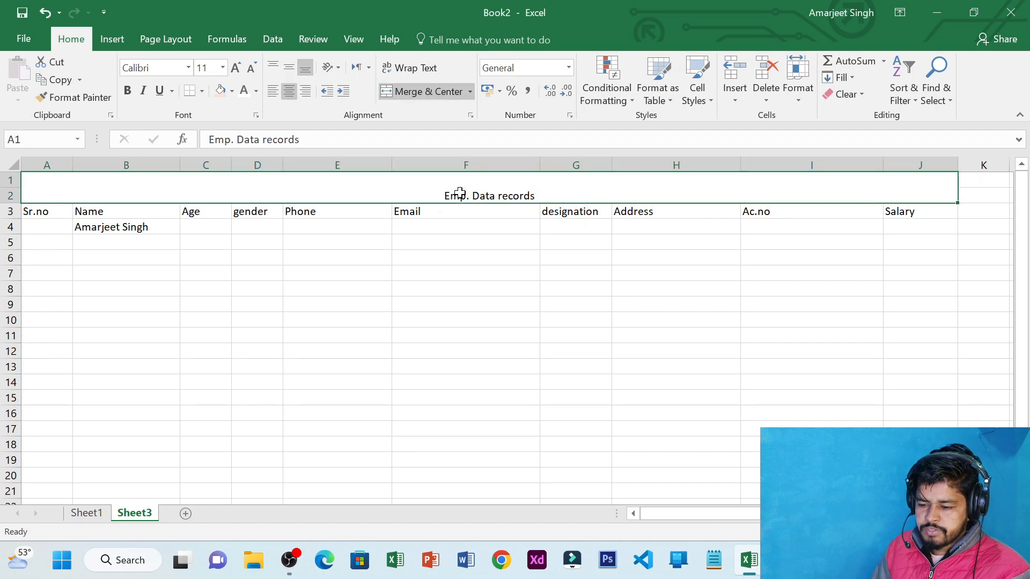
click(286, 70)
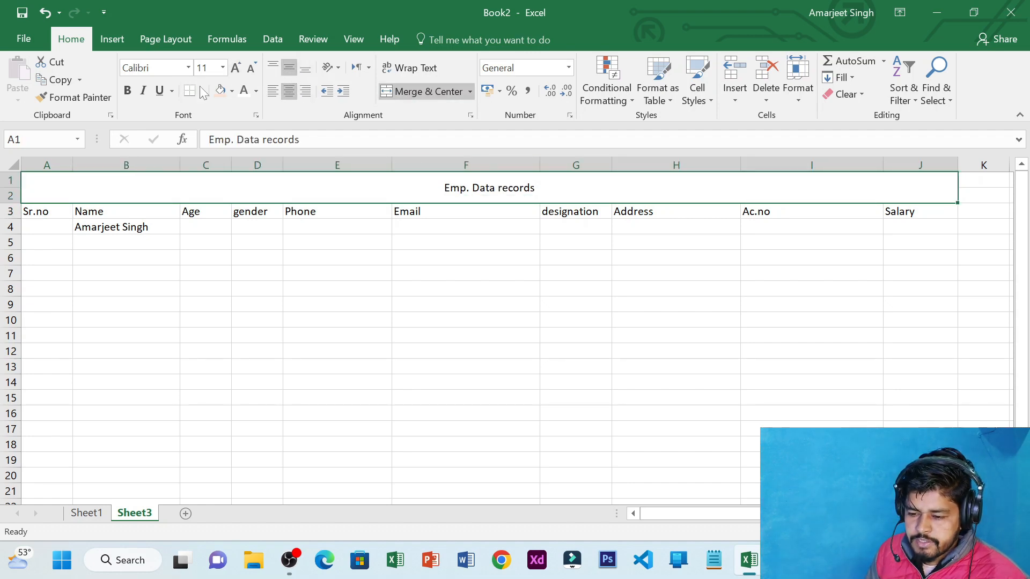
Make the title bold, size 20, on a yellow fill
click(127, 90)
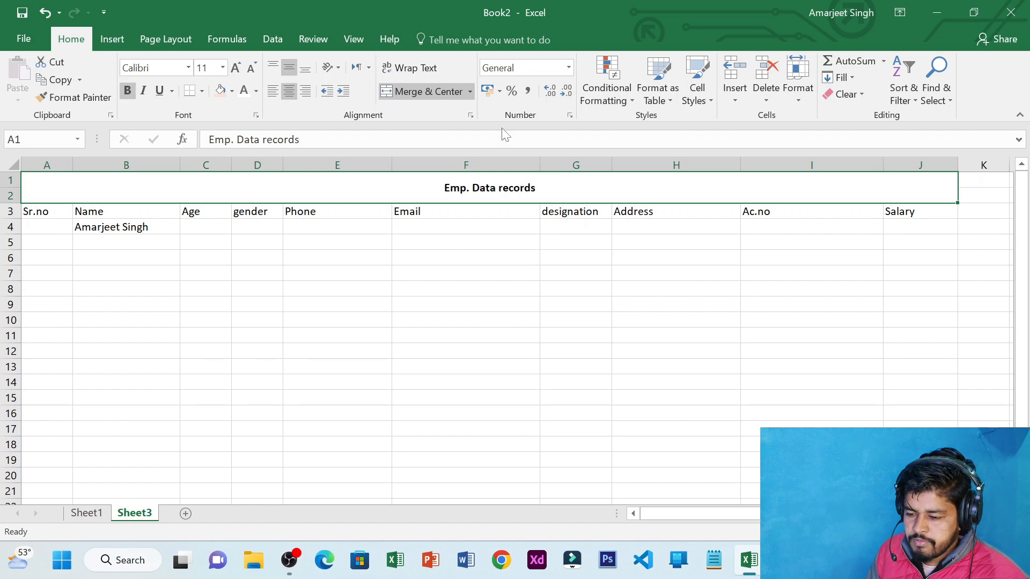
click(236, 67)
click(236, 67)
click(236, 67)
click(236, 67)
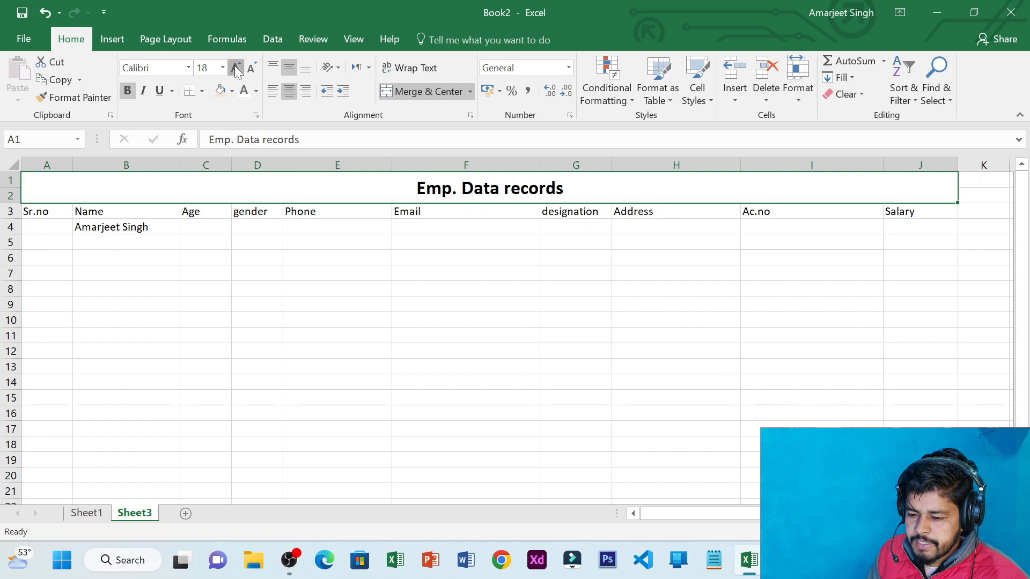
click(236, 68)
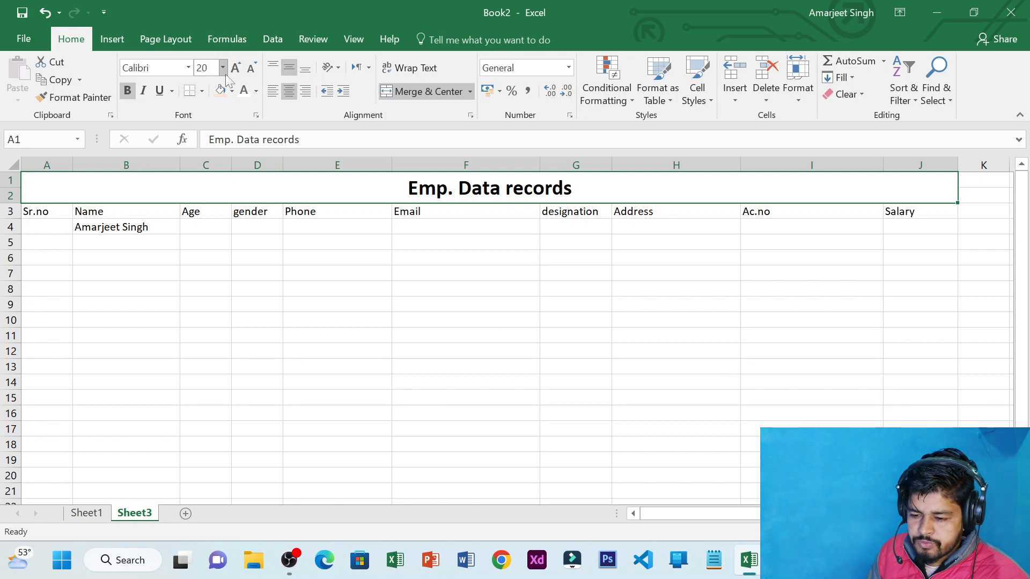
click(230, 92)
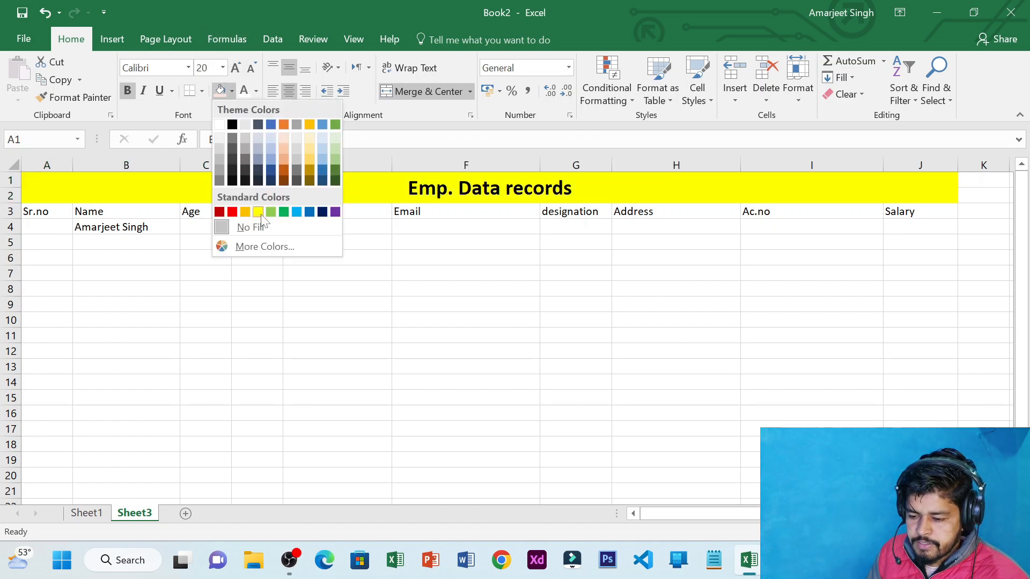
click(256, 210)
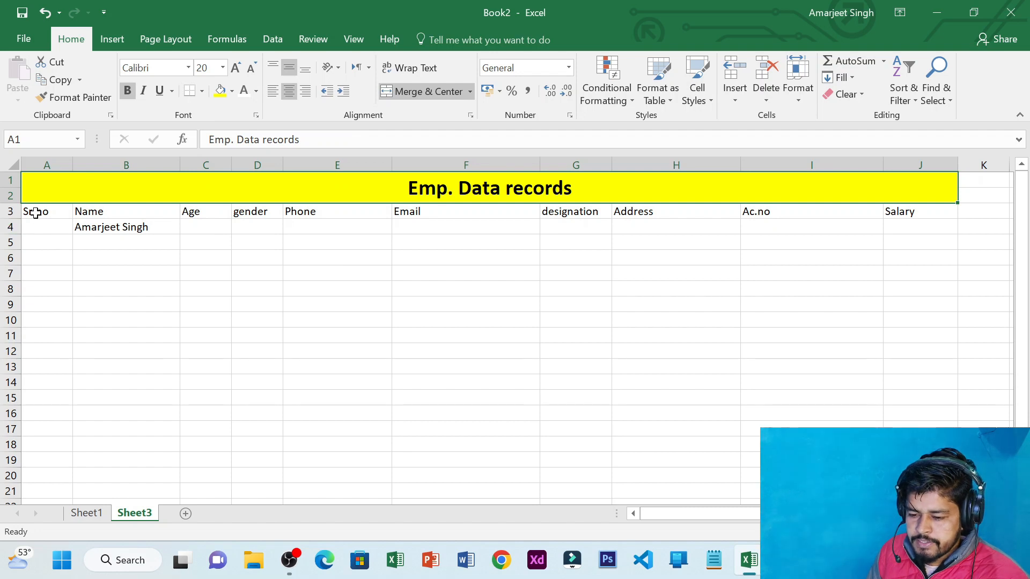
Give the header row A3:J3 a light blue fill
drag(39, 213, 912, 212)
click(232, 92)
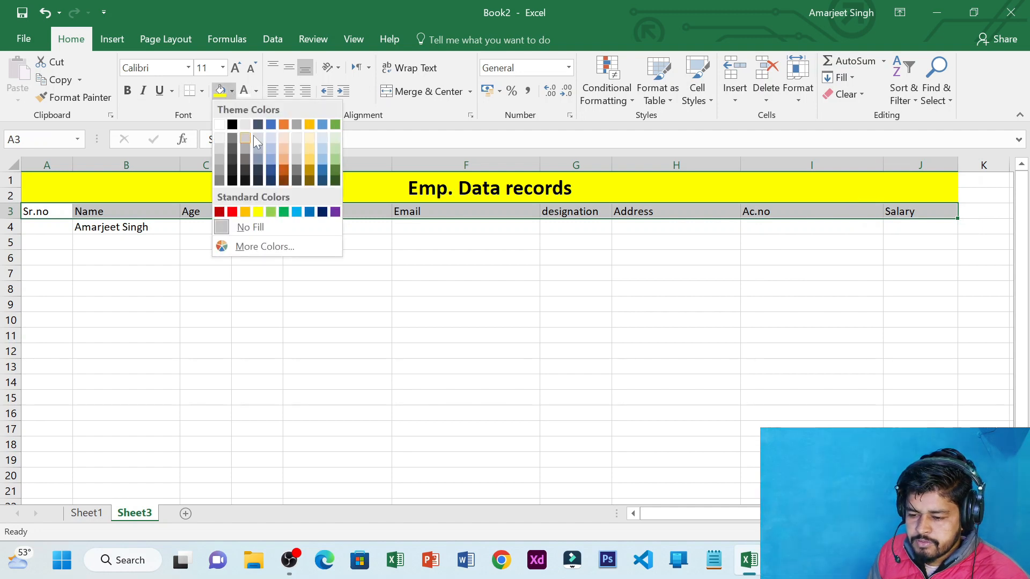
click(271, 137)
click(459, 242)
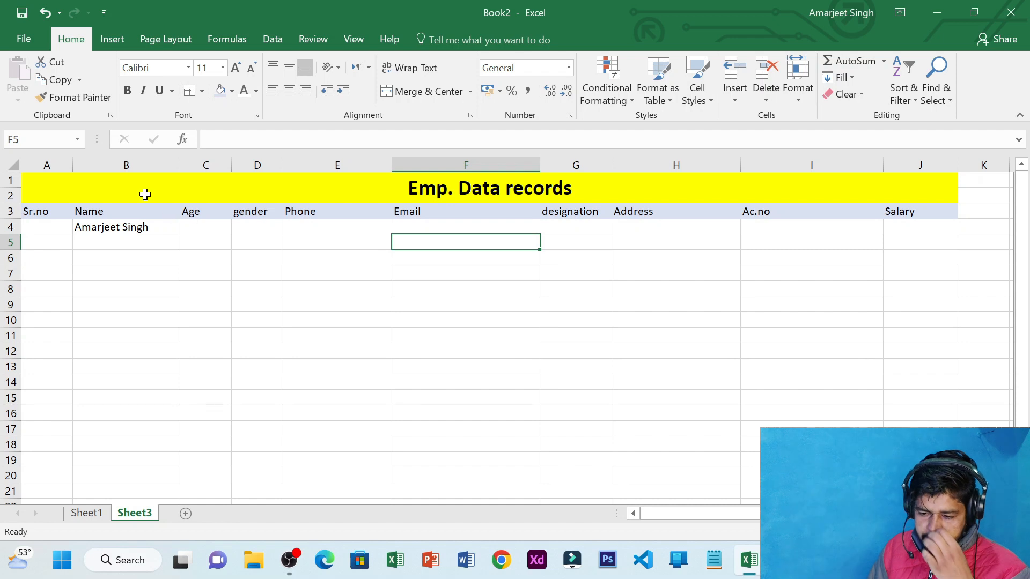
click(95, 182)
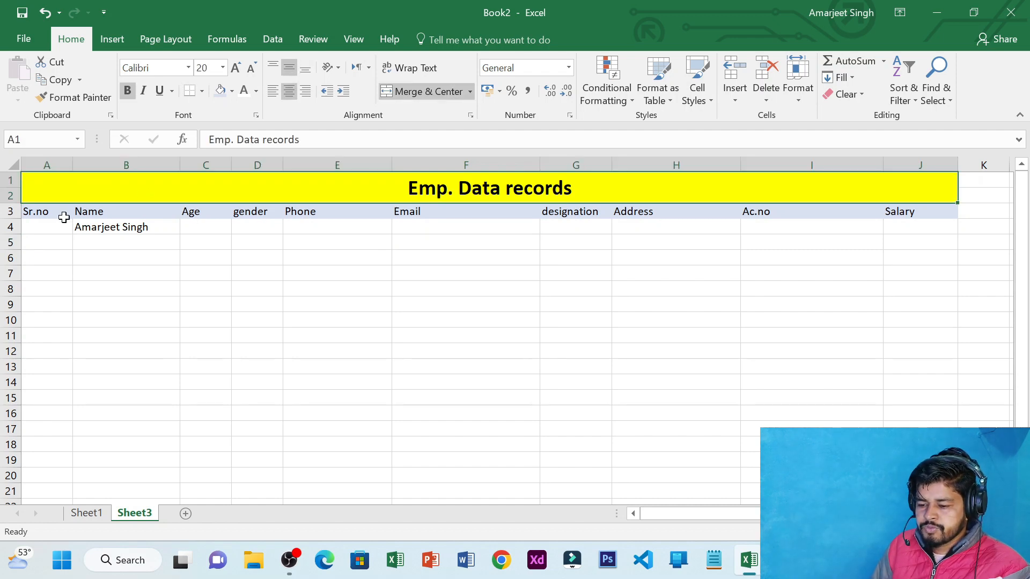
drag(50, 184, 635, 202)
Fill Sr.no with serial numbers 1 to 50 down from A4 and clear the name in B4
click(96, 228)
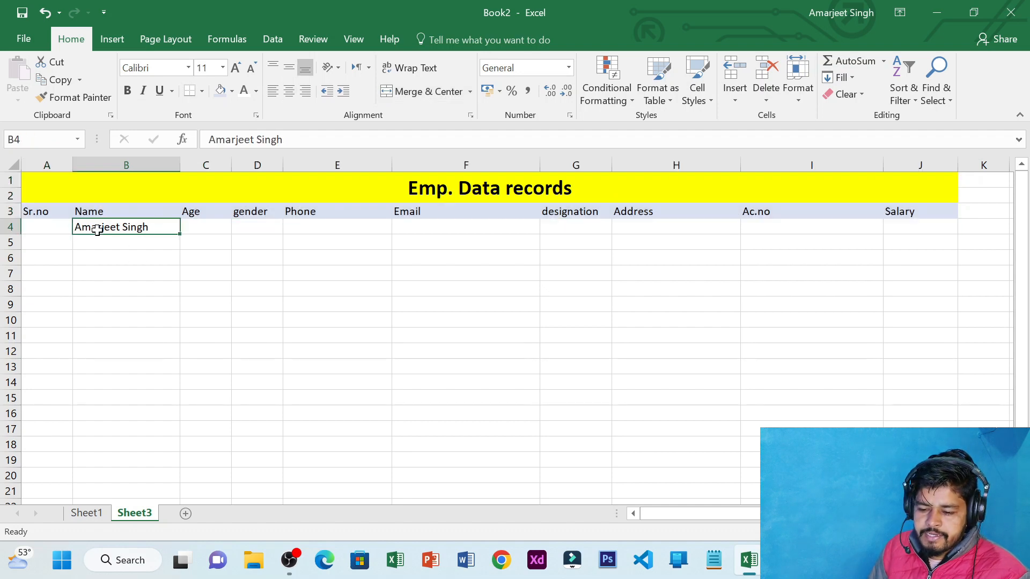
click(41, 225)
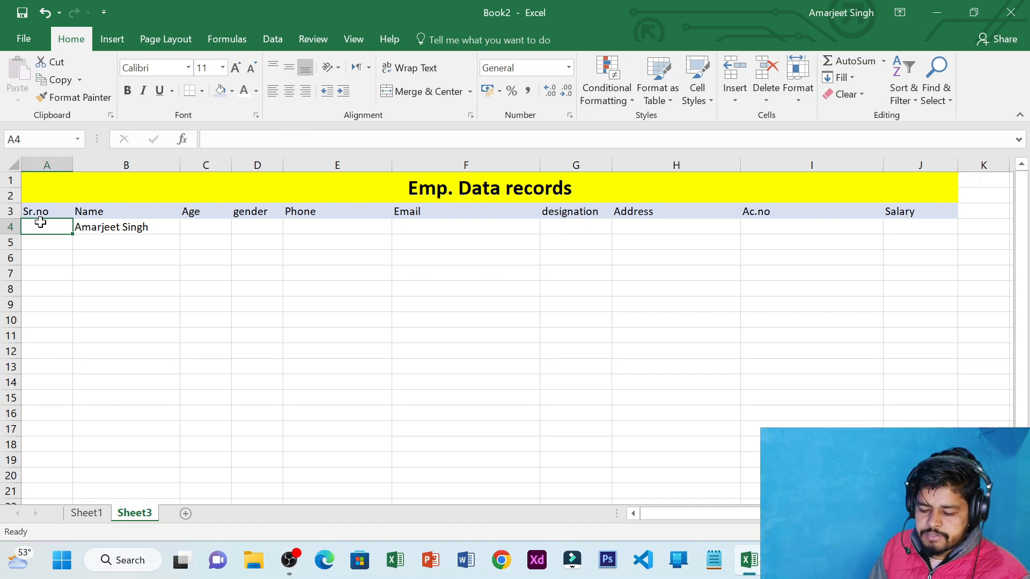
text(1)
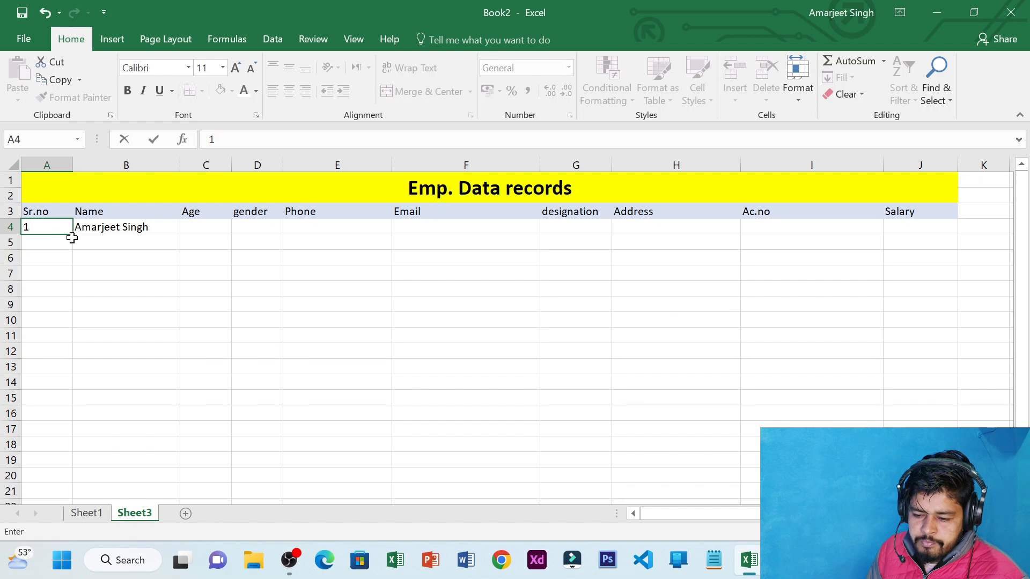
drag(74, 237, 71, 467)
scroll(119, 395, up, 11)
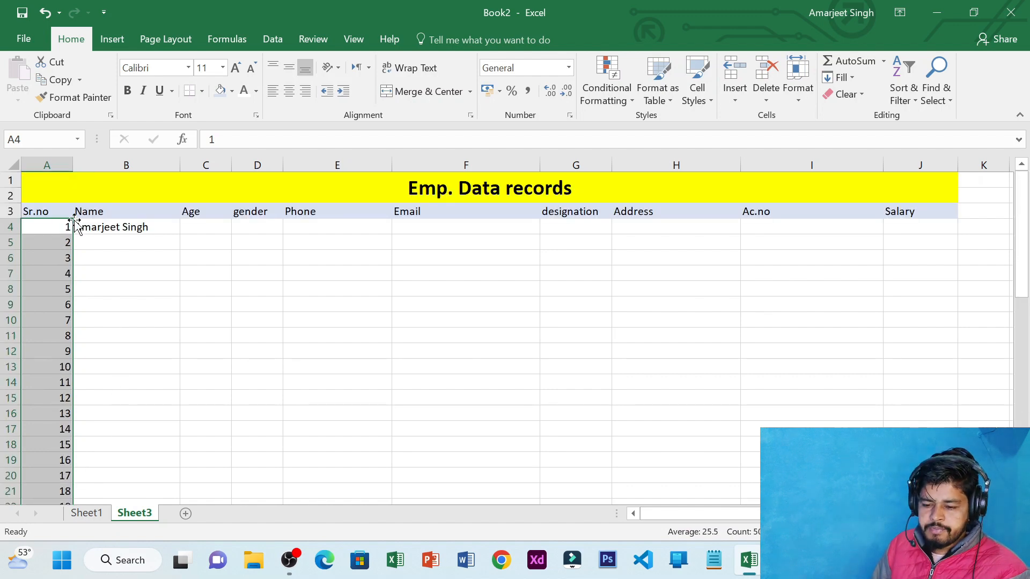
click(114, 224)
key(BackSpace)
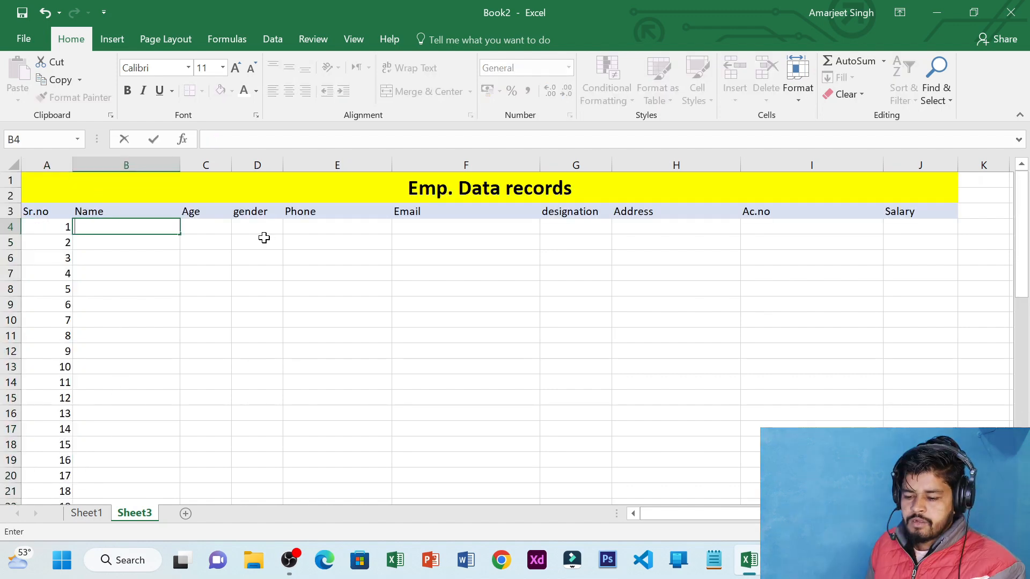
Re-enter the first employee's full name in cell B4
click(264, 238)
click(234, 224)
click(189, 230)
click(131, 233)
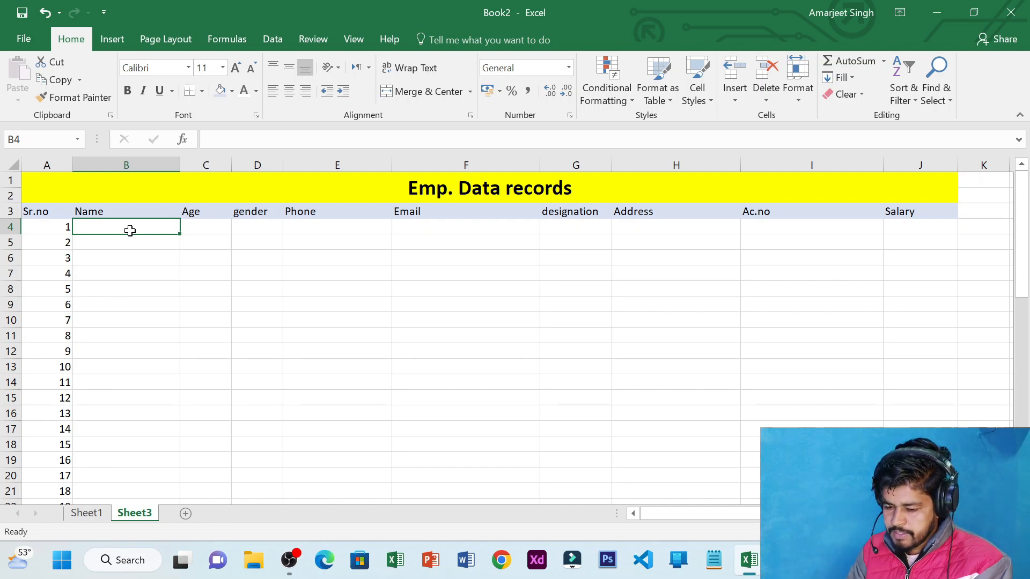
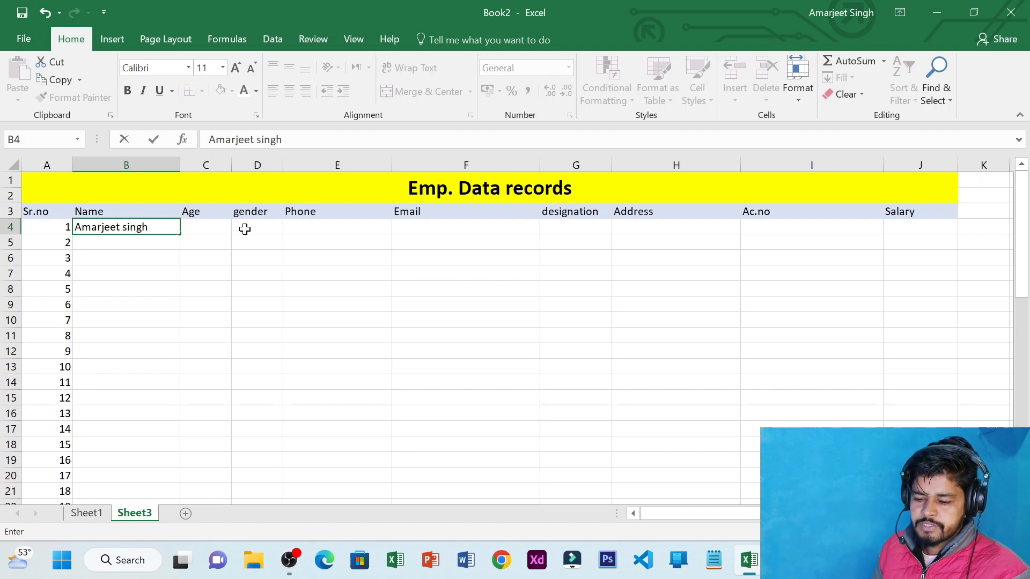
click(199, 229)
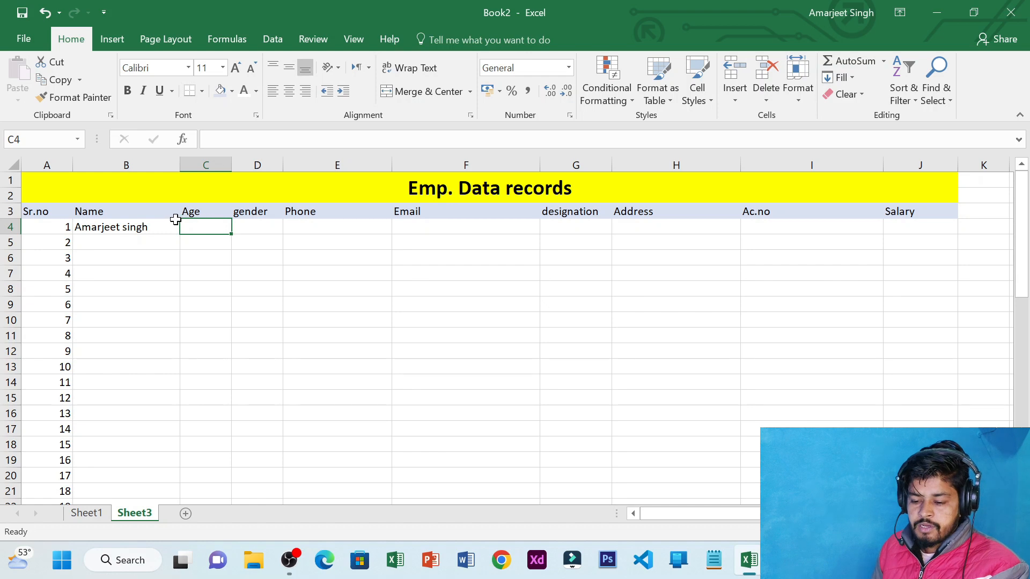
Move around row 4 between the Name and Age cells to check the entry
click(126, 232)
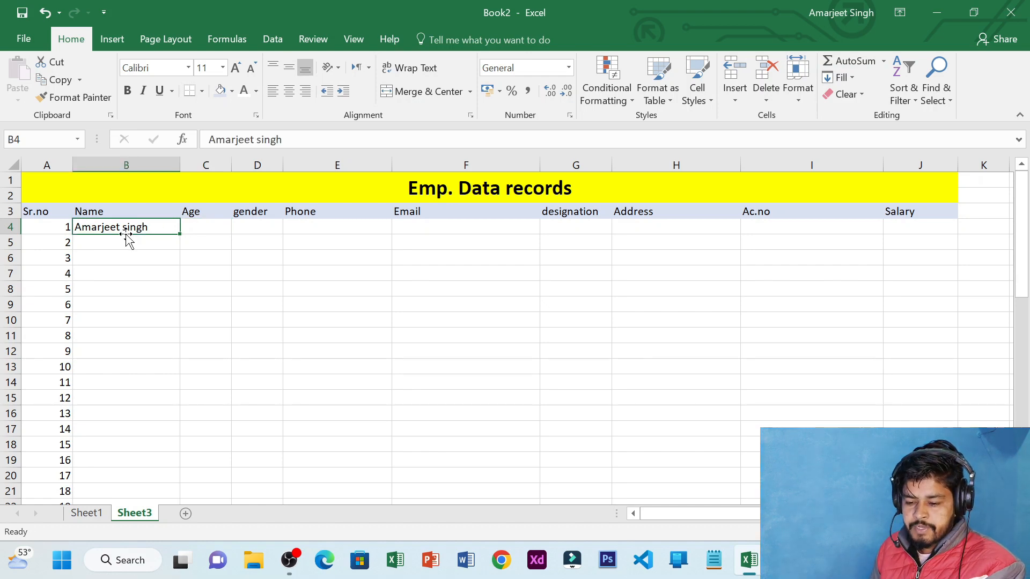
key(Right)
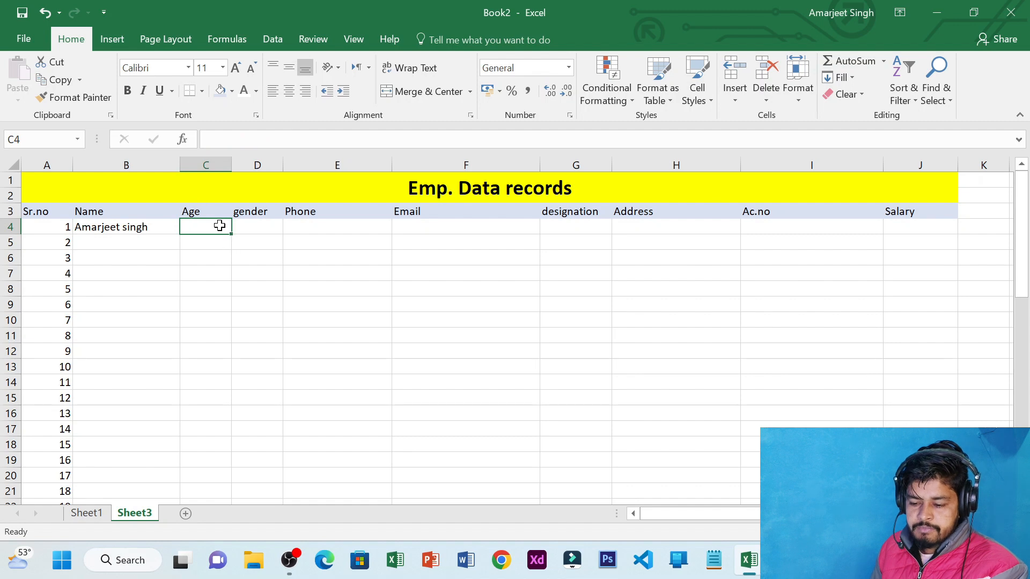
key(Left)
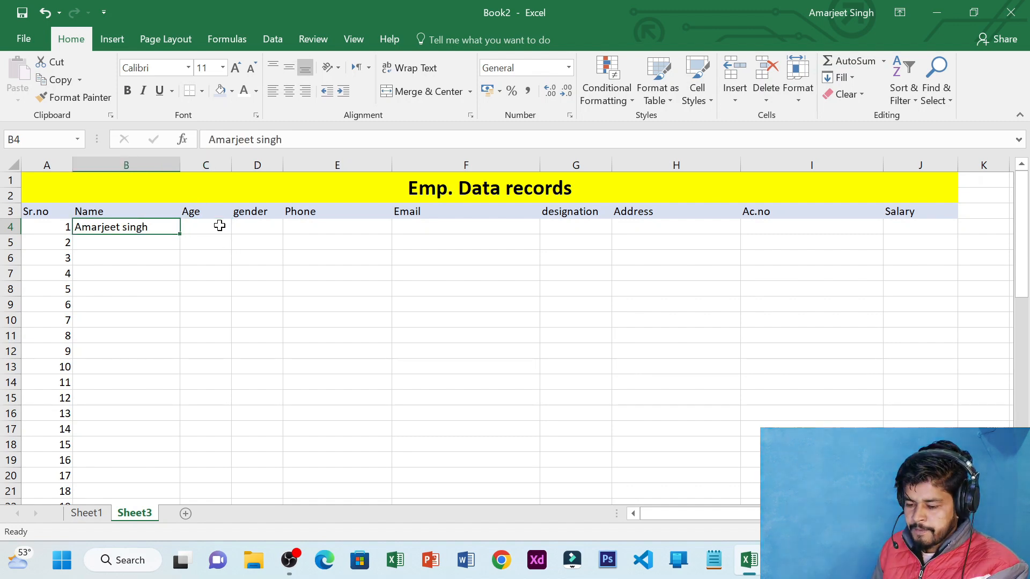
click(219, 224)
key(Right)
key(Right)
key(Down)
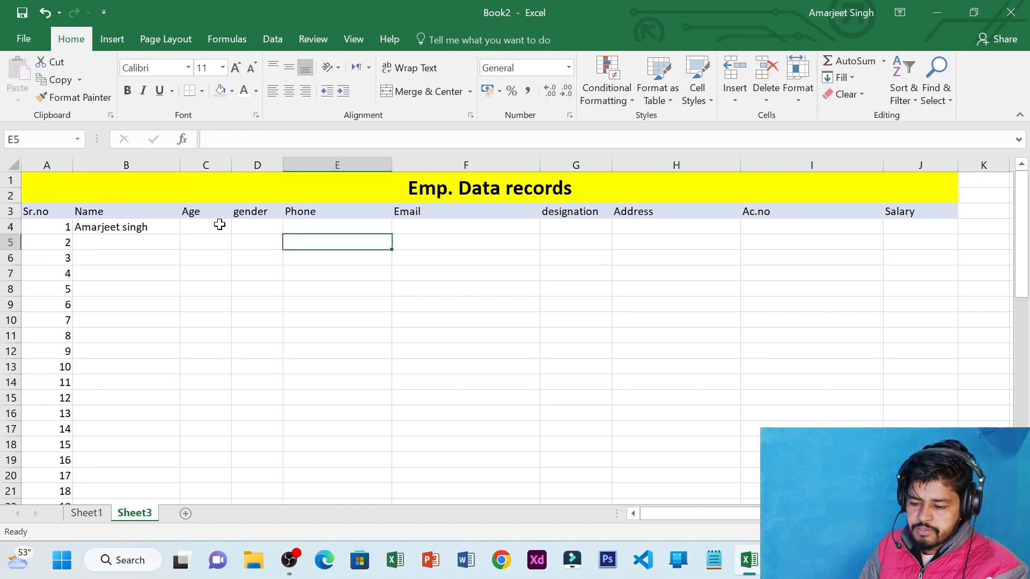
key(Down)
key(Left)
key(Left)
key(Left)
key(Up)
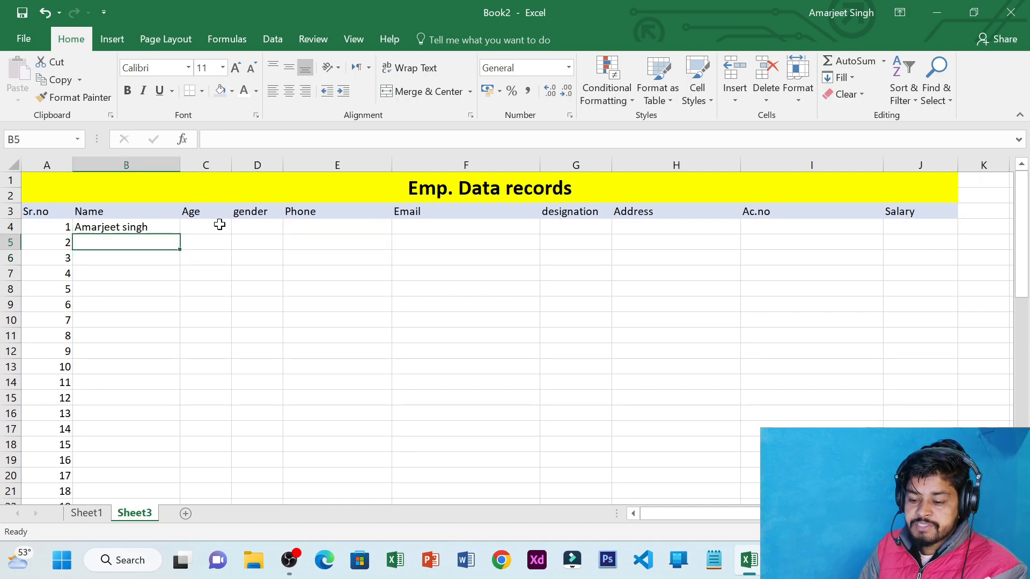
key(Up)
key(Right)
key(Left)
key(Left)
key(Right)
key(Right)
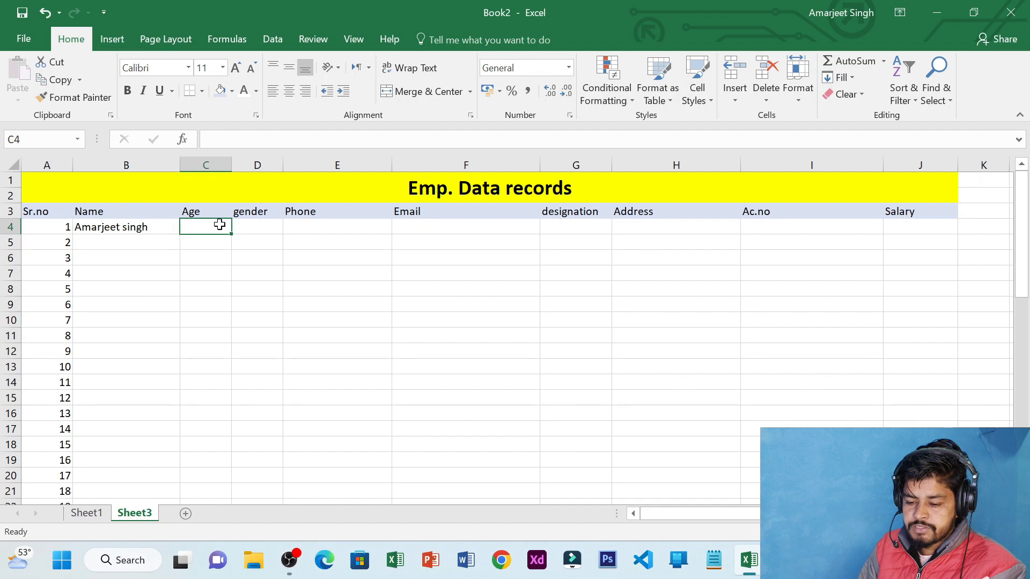
key(Left)
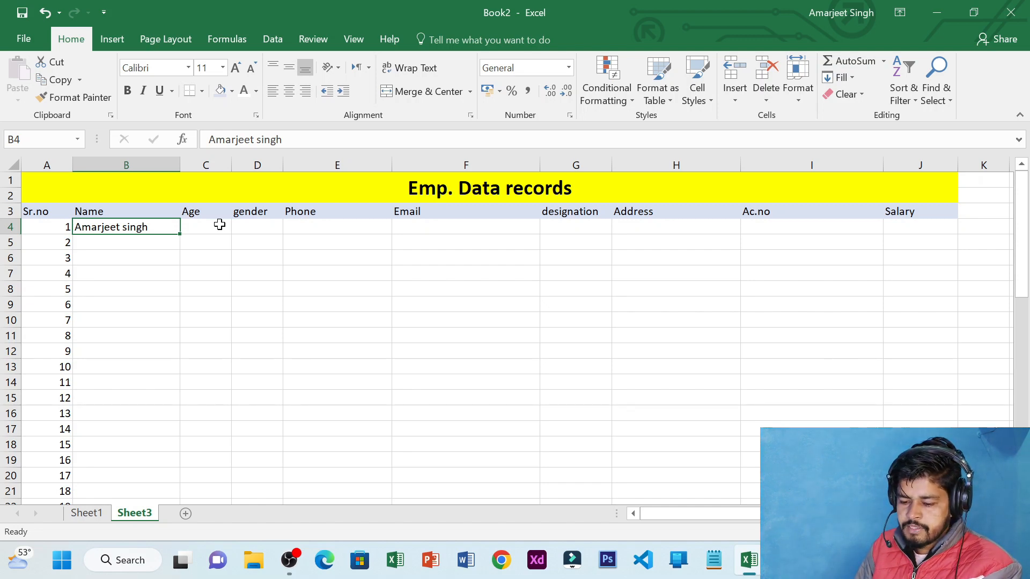
Discard a stray edit in B4 with Escape, keeping the name, then select cells along row 4
key(F2)
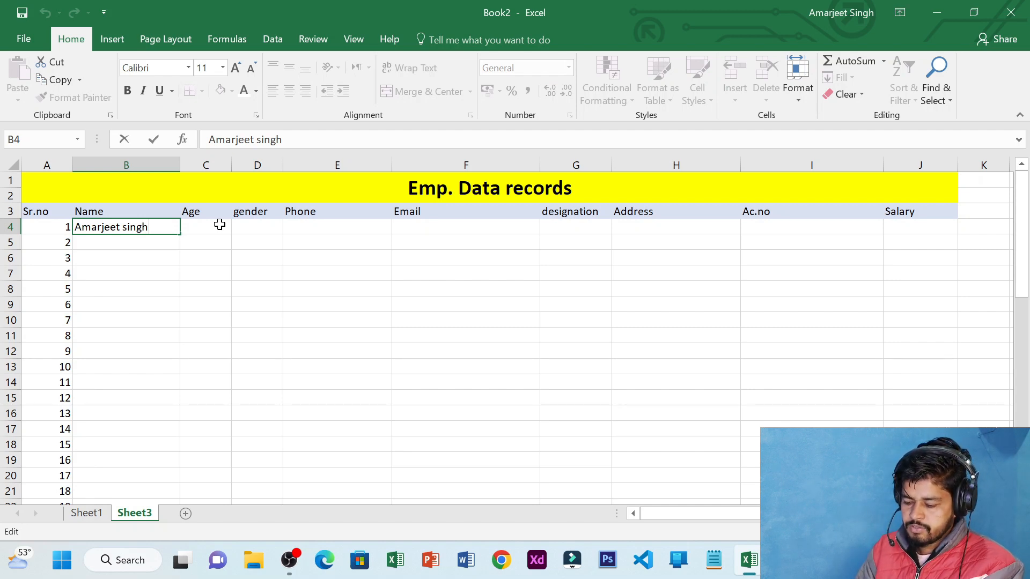
click(219, 225)
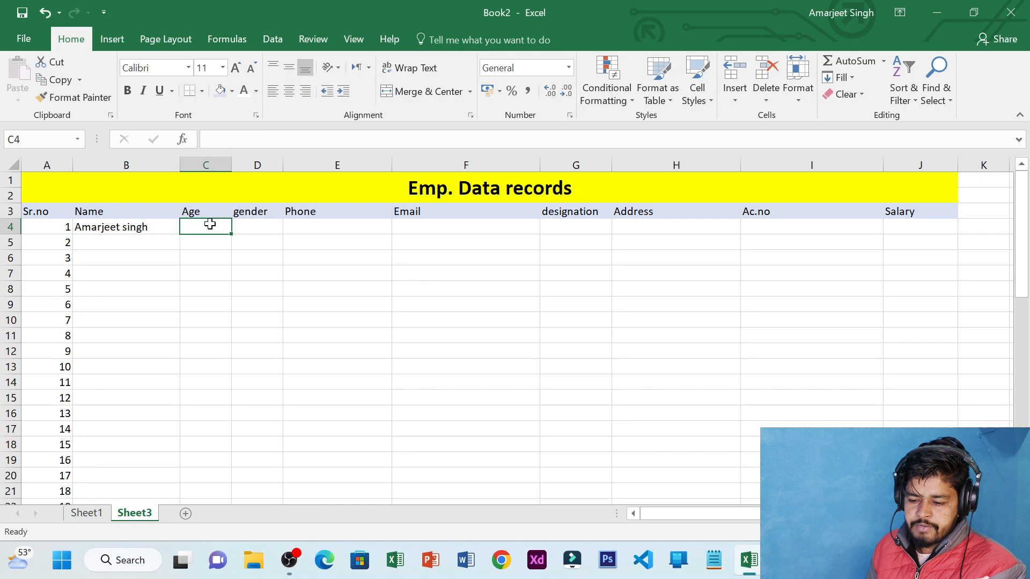
click(153, 228)
text(fk)
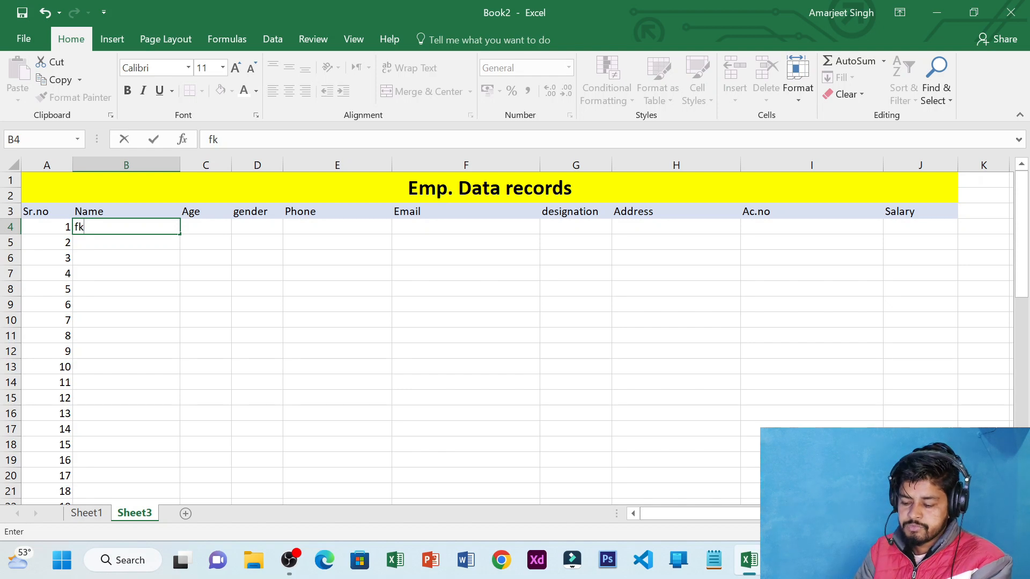
key(BackSpace)
key(BackSpace)
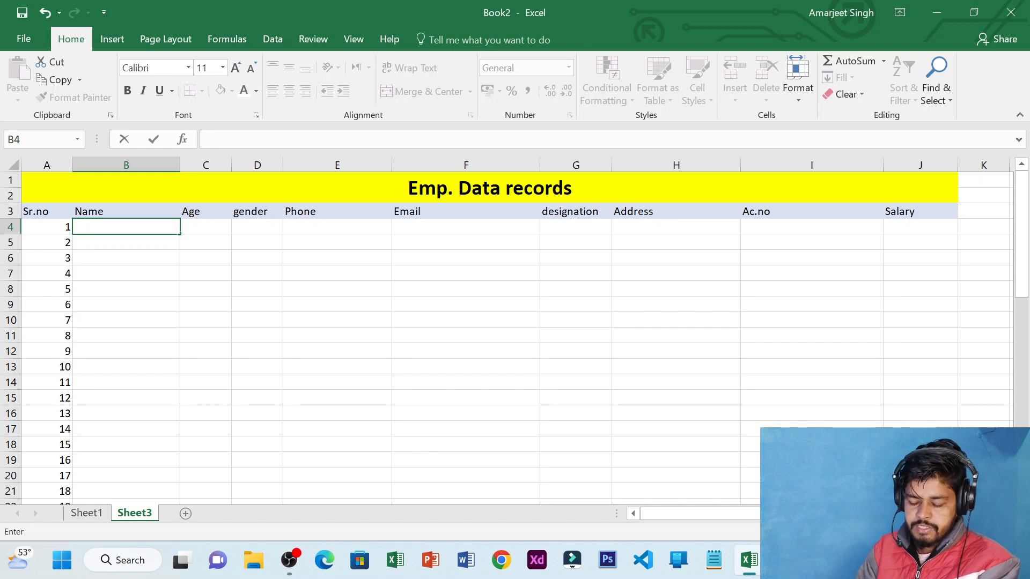
key(Escape)
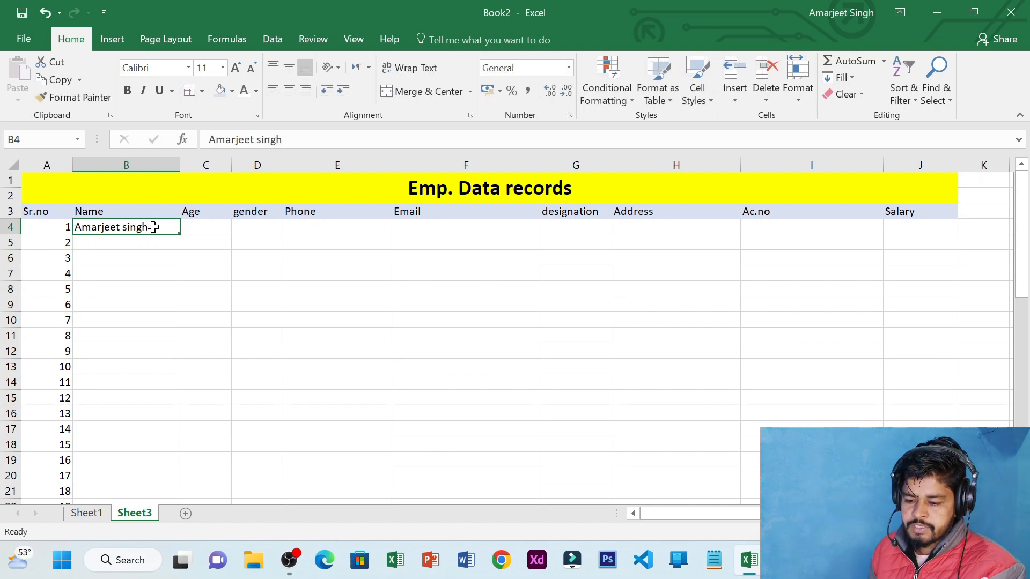
key(F2)
click(184, 230)
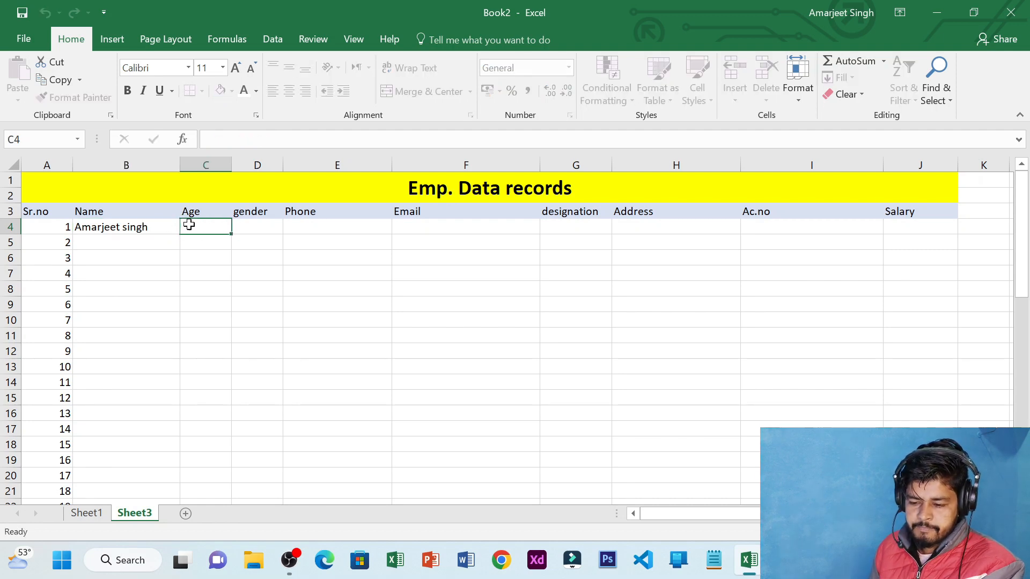
click(148, 227)
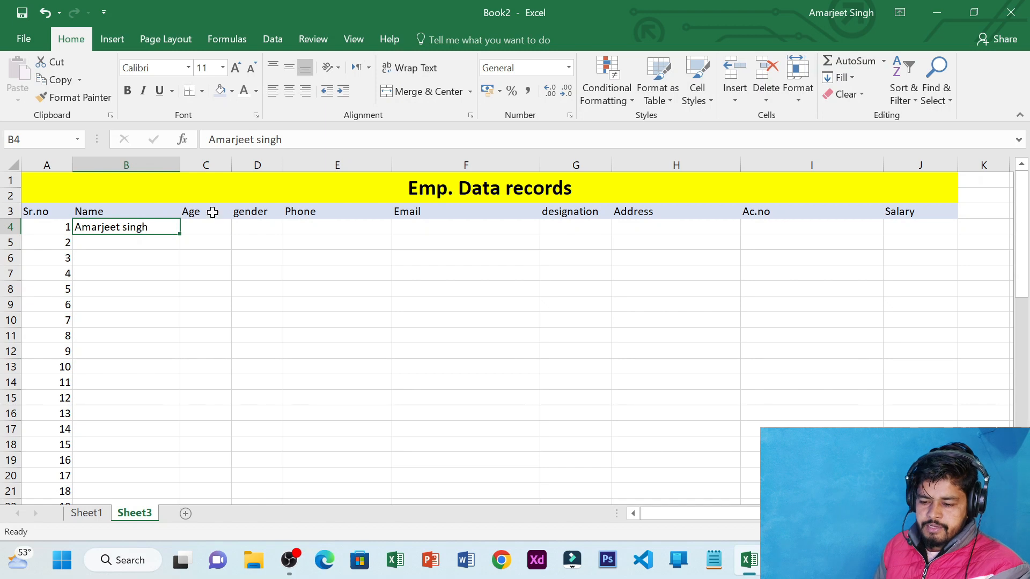
click(301, 225)
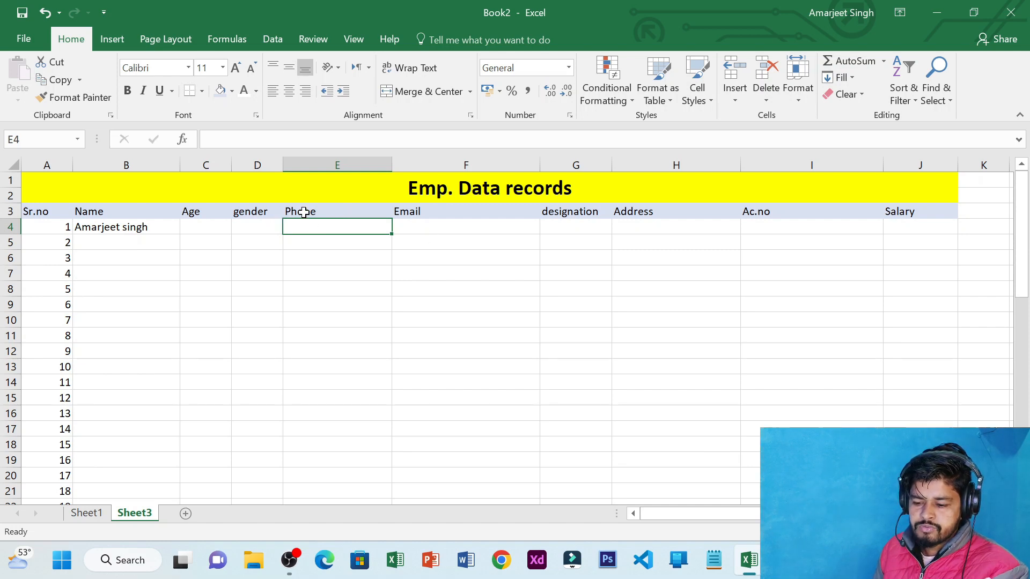
click(247, 230)
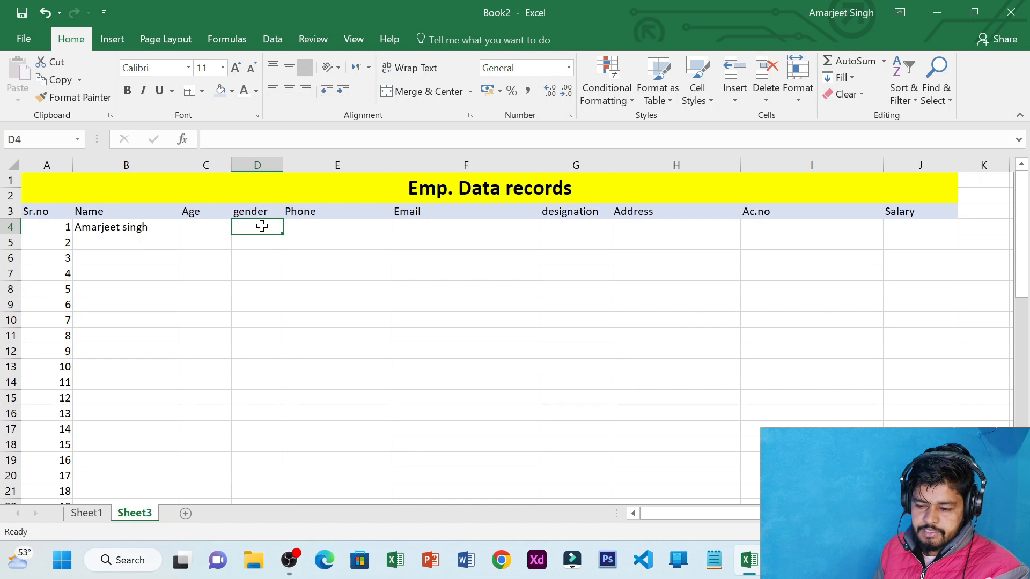
click(273, 161)
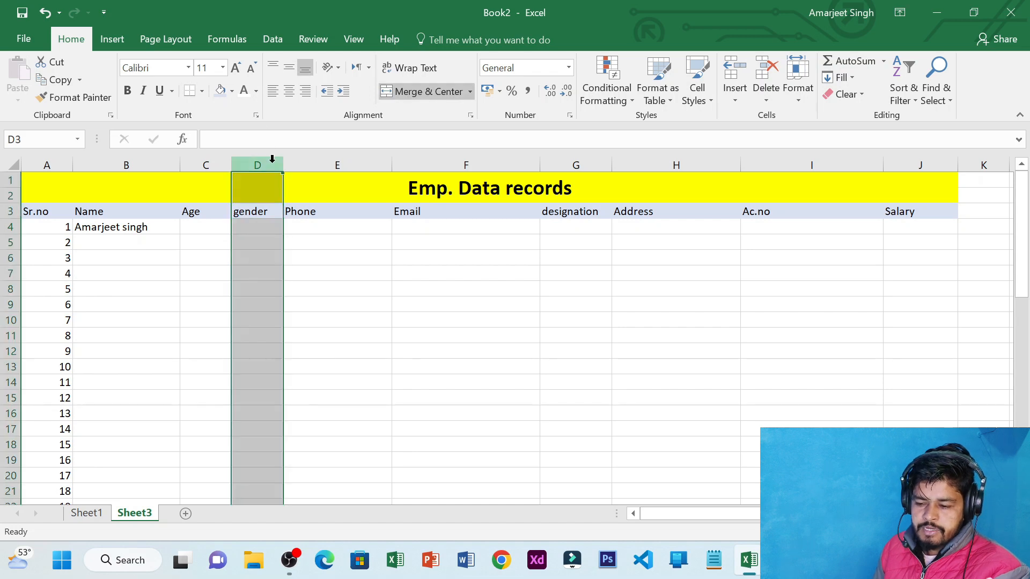
click(735, 92)
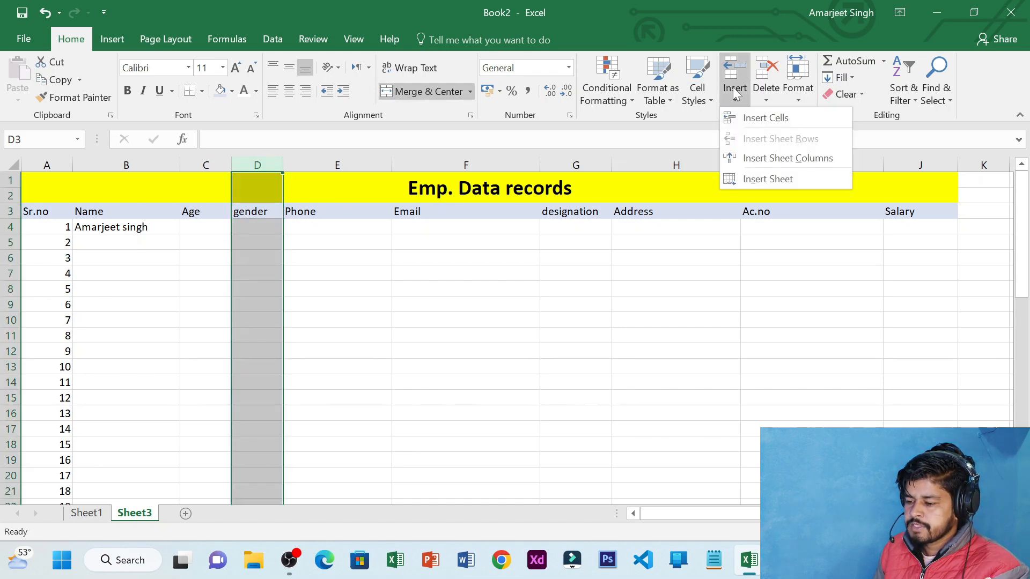
click(762, 158)
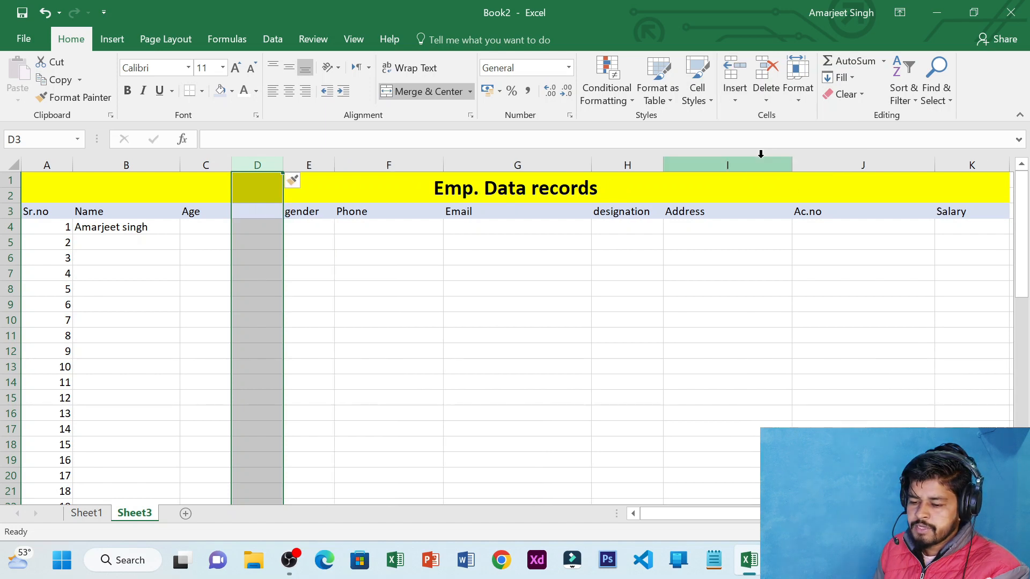
click(259, 210)
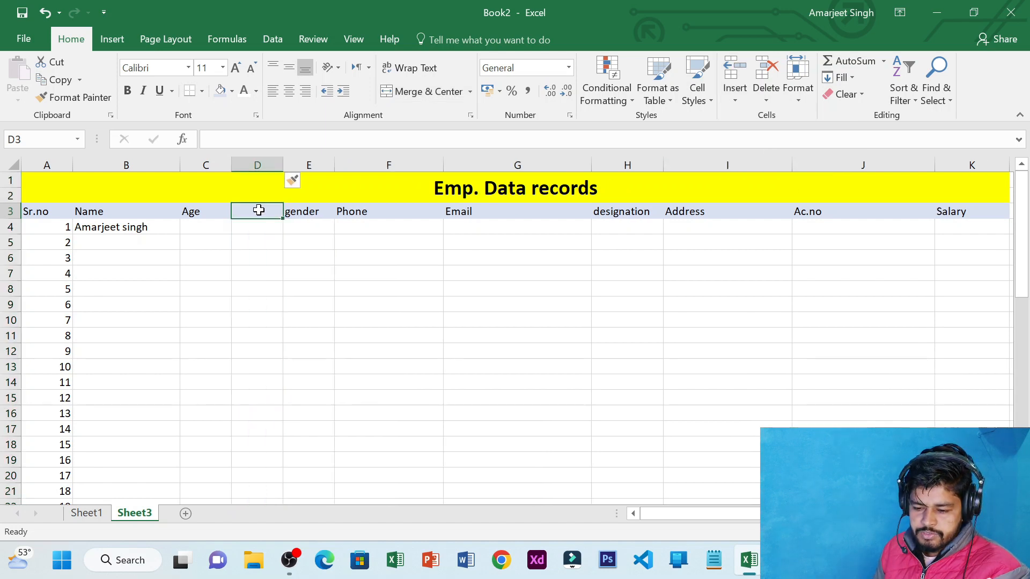
click(9, 288)
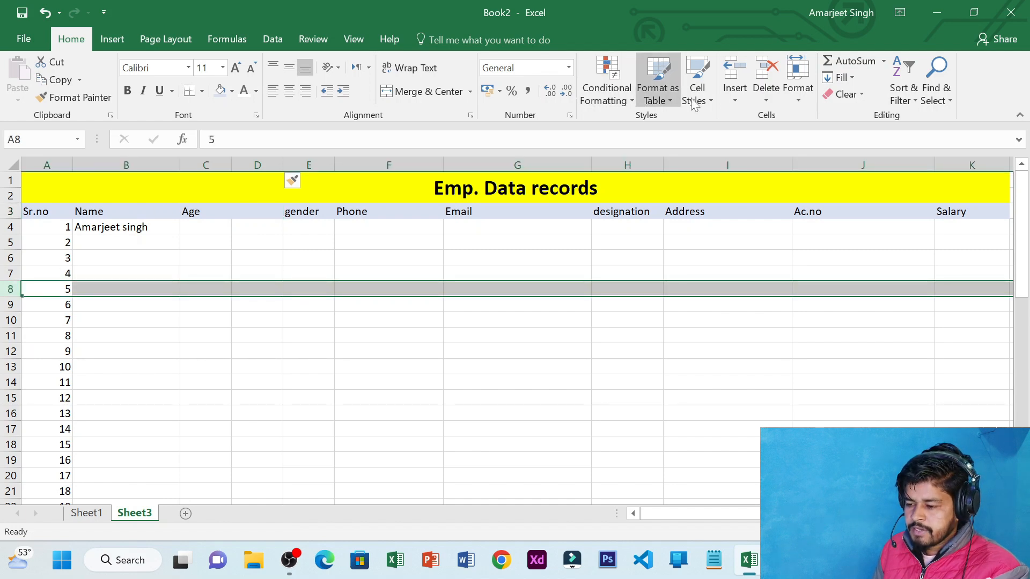
click(735, 92)
click(772, 139)
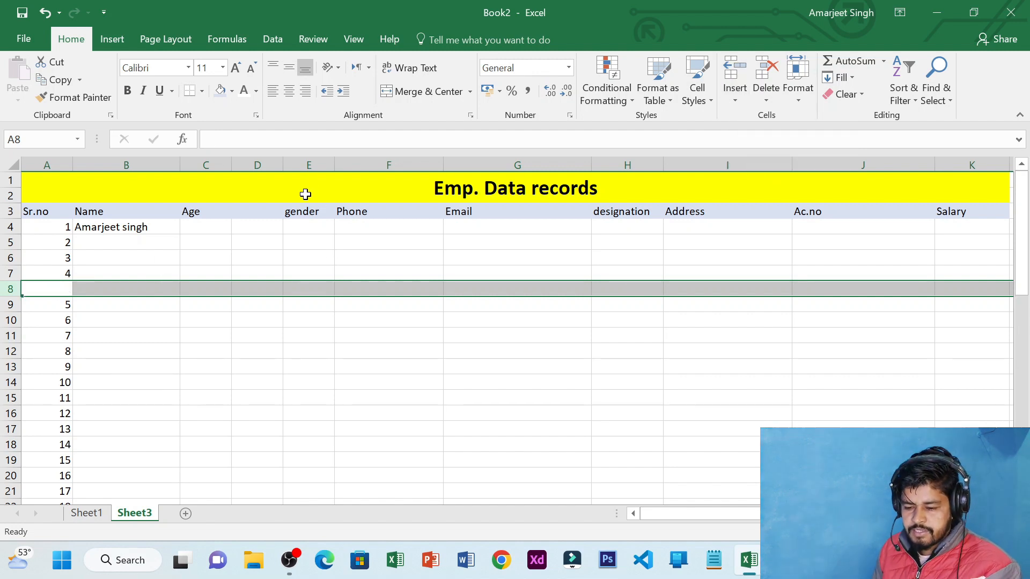
key(ctrl+z)
click(208, 228)
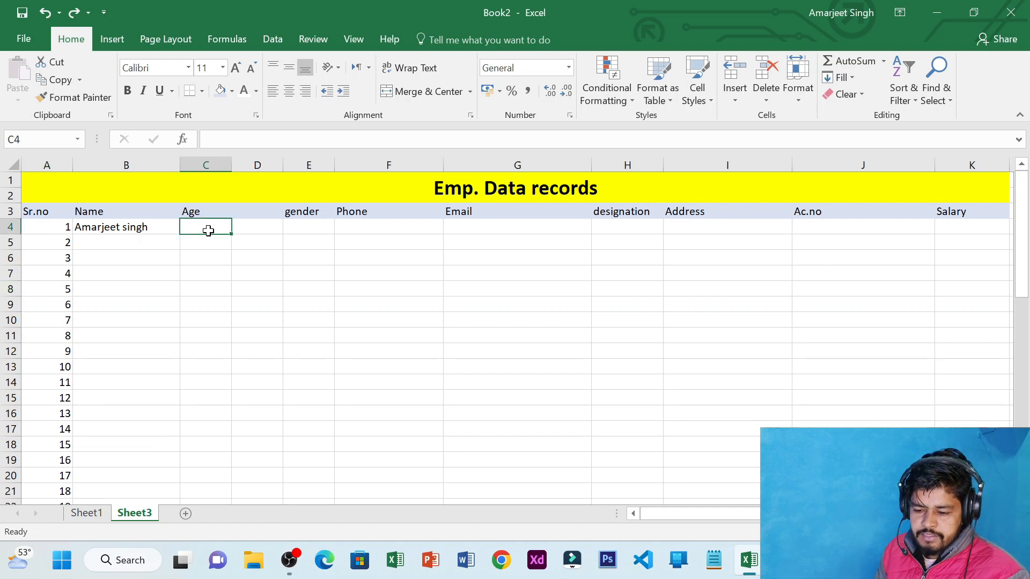
click(151, 229)
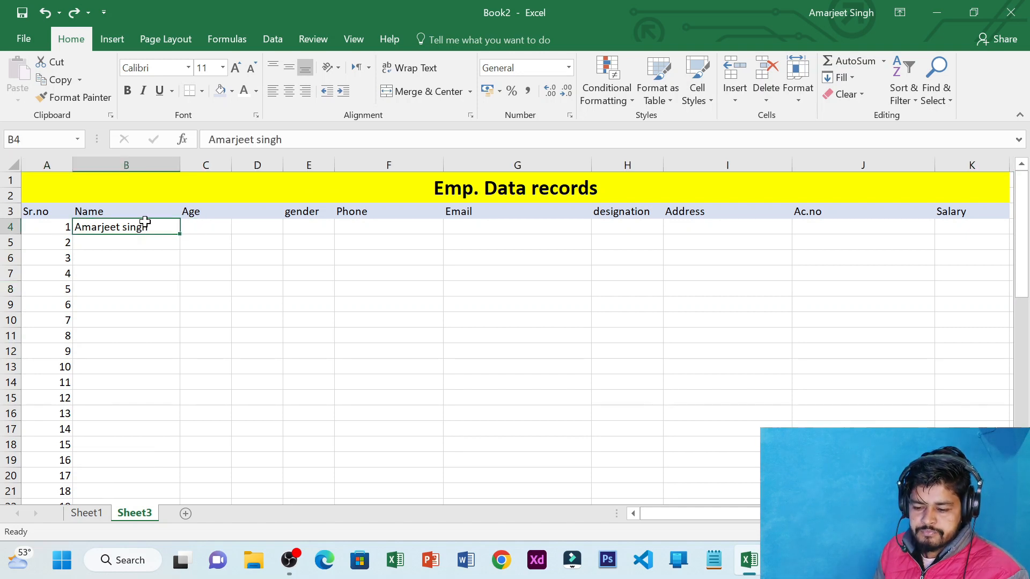
click(192, 227)
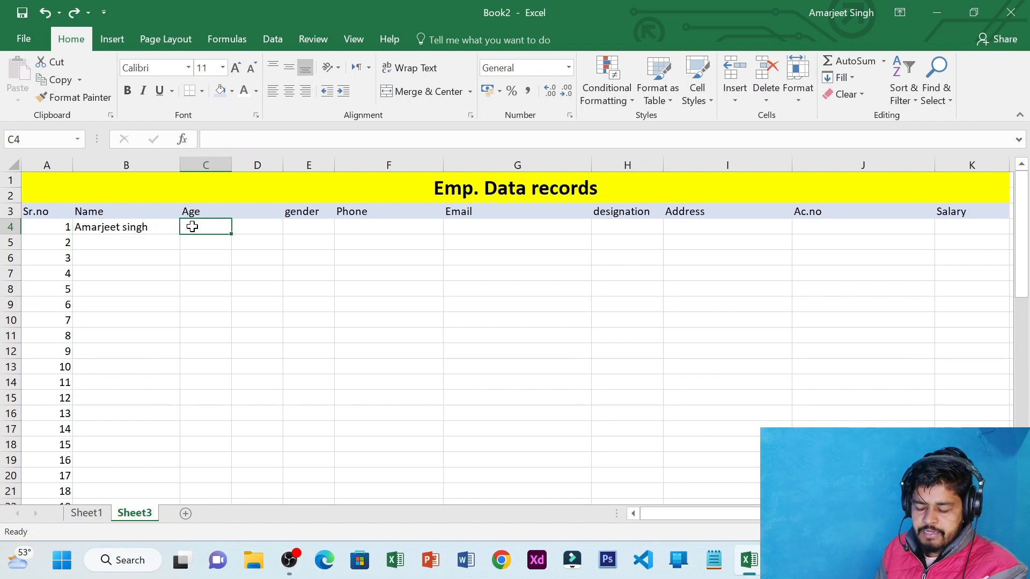
click(156, 228)
click(208, 226)
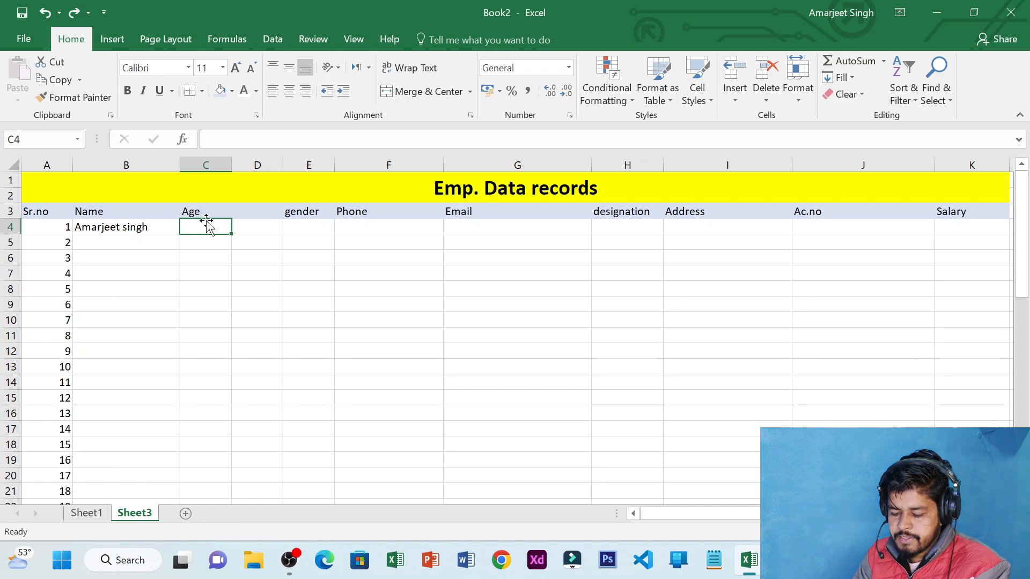
text(32)
key(BackSpace)
key(BackSpace)
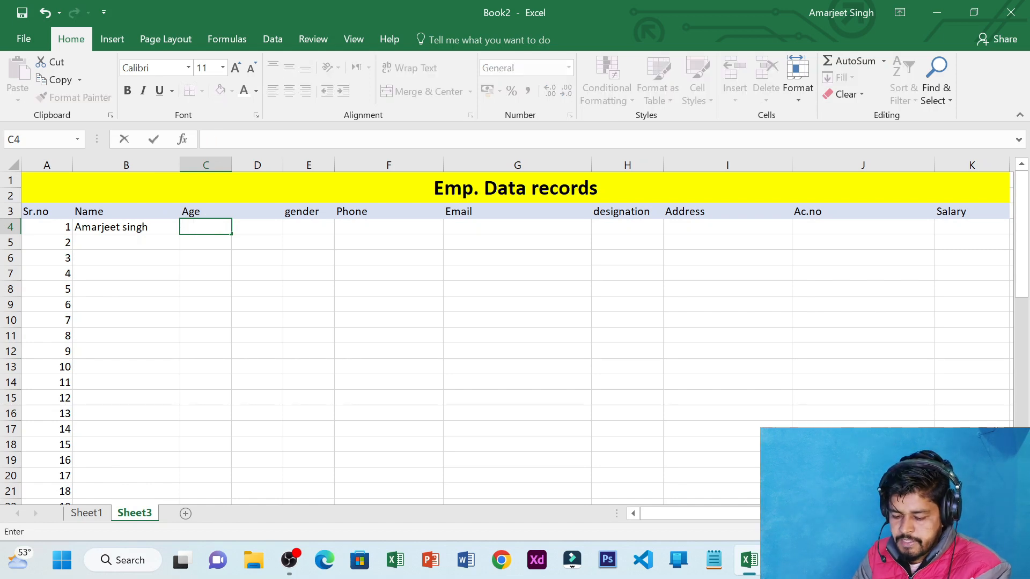
text(26)
key(Tab)
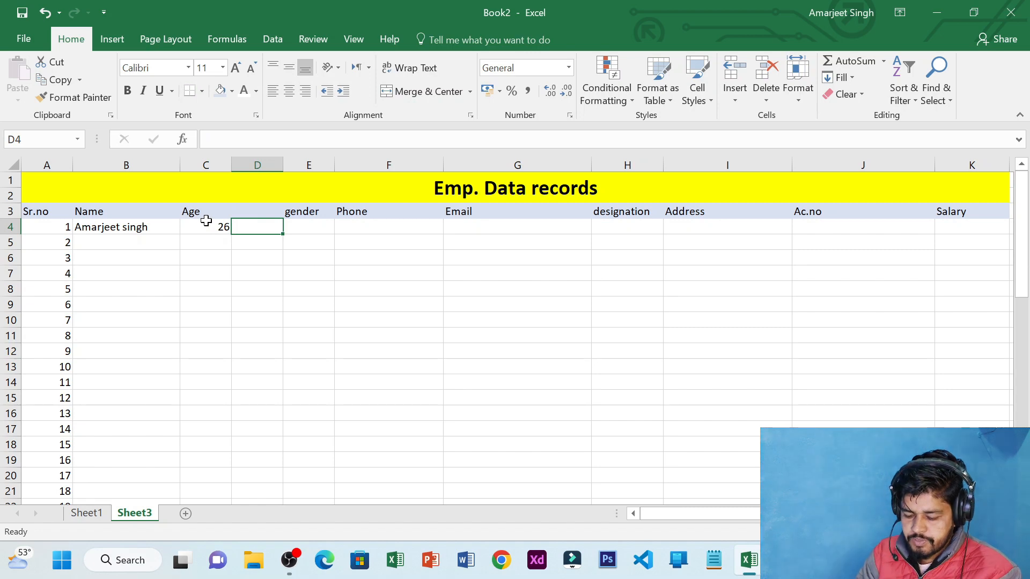
click(375, 259)
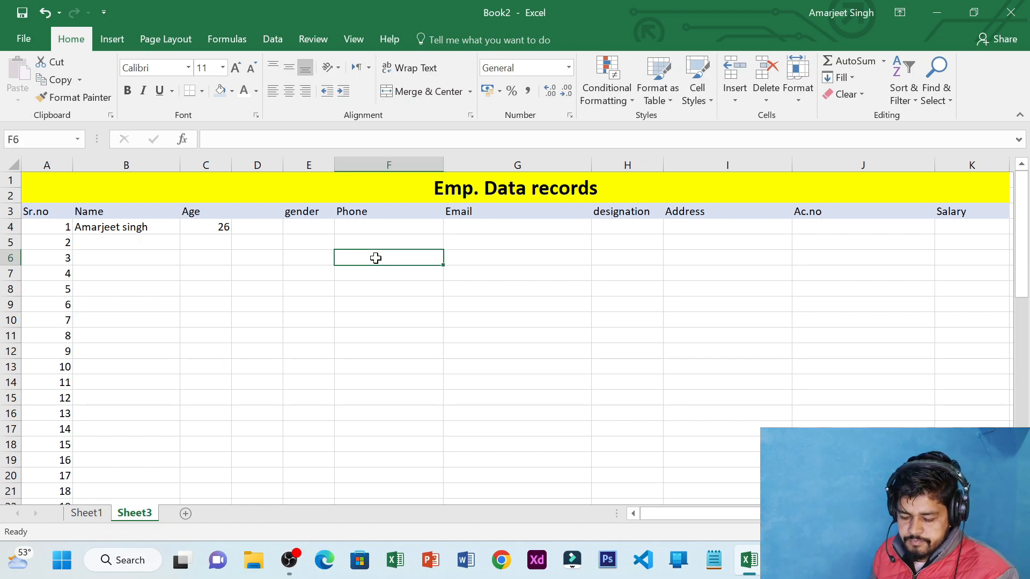
key(ctrl+z)
key(ctrl+z)
click(269, 228)
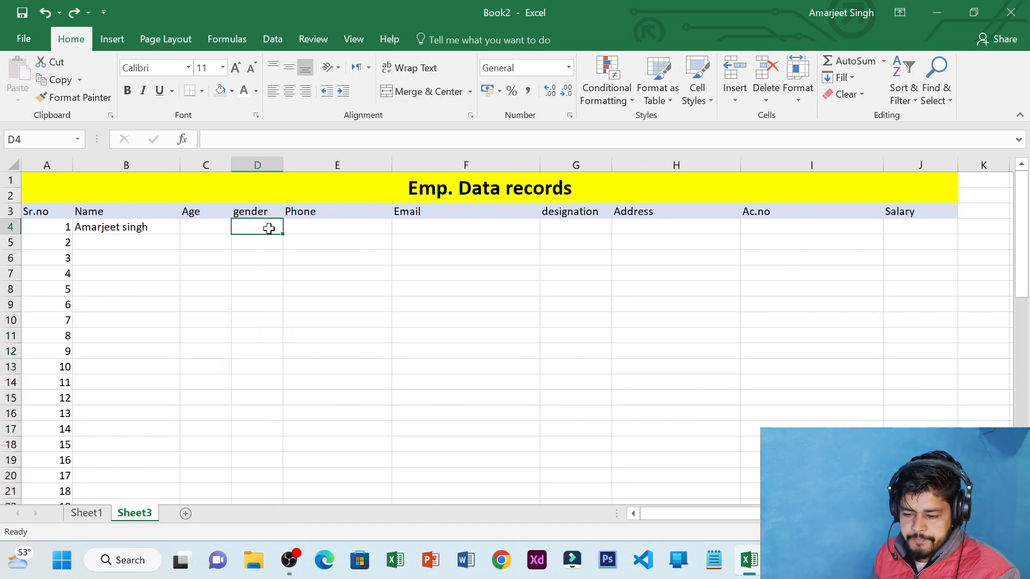
Enter age 27, gender male and the phone number in C4:E4
click(106, 233)
click(217, 227)
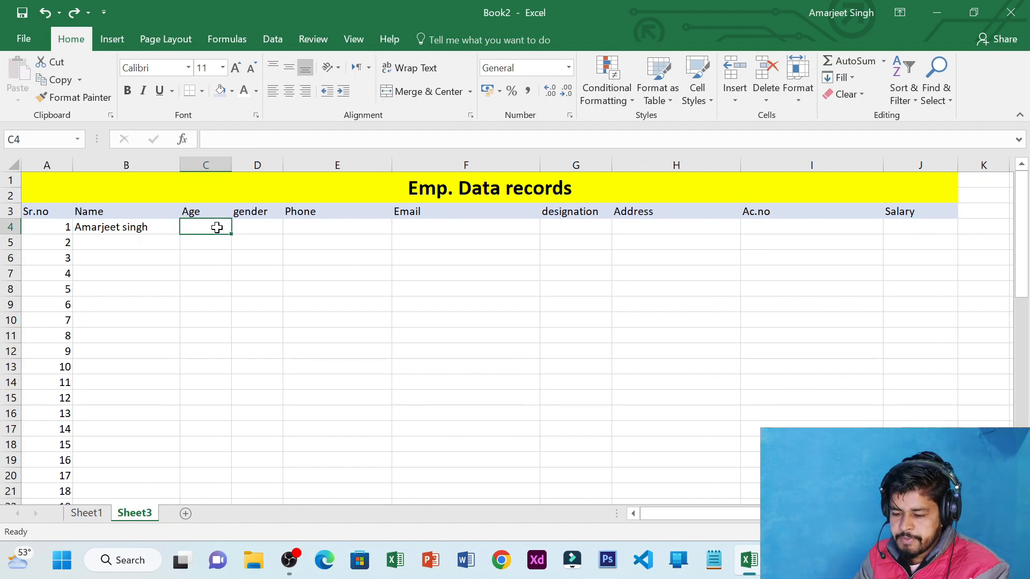
text(27)
key(Tab)
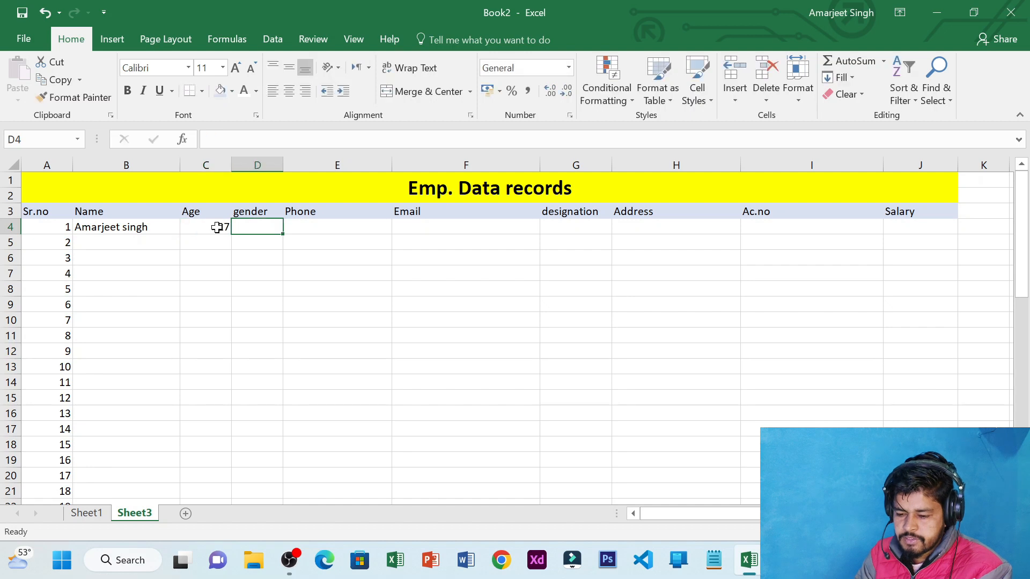
text(mal)
key(BackSpace)
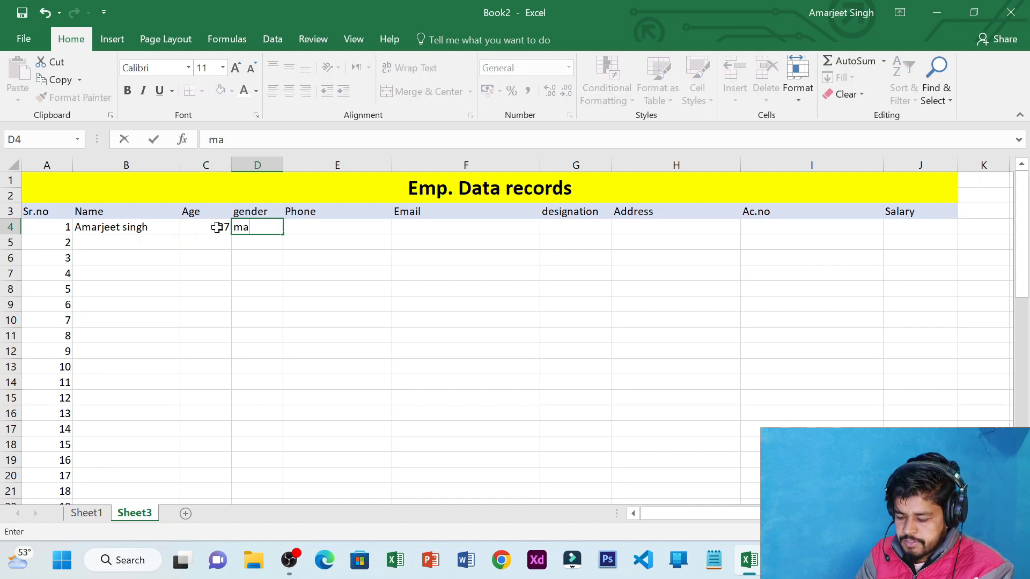
text(le)
key(Tab)
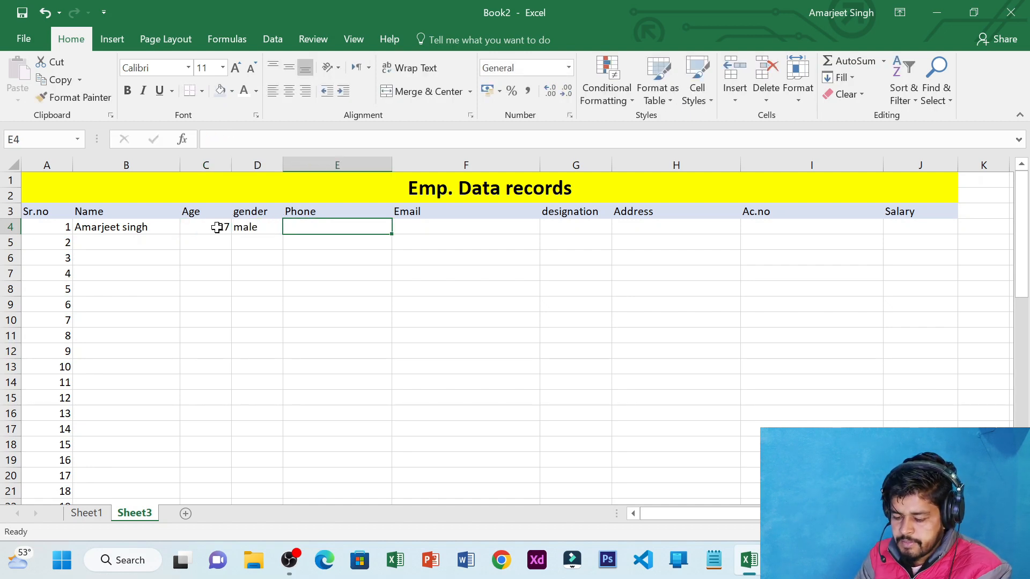
text(345723947)
key(Tab)
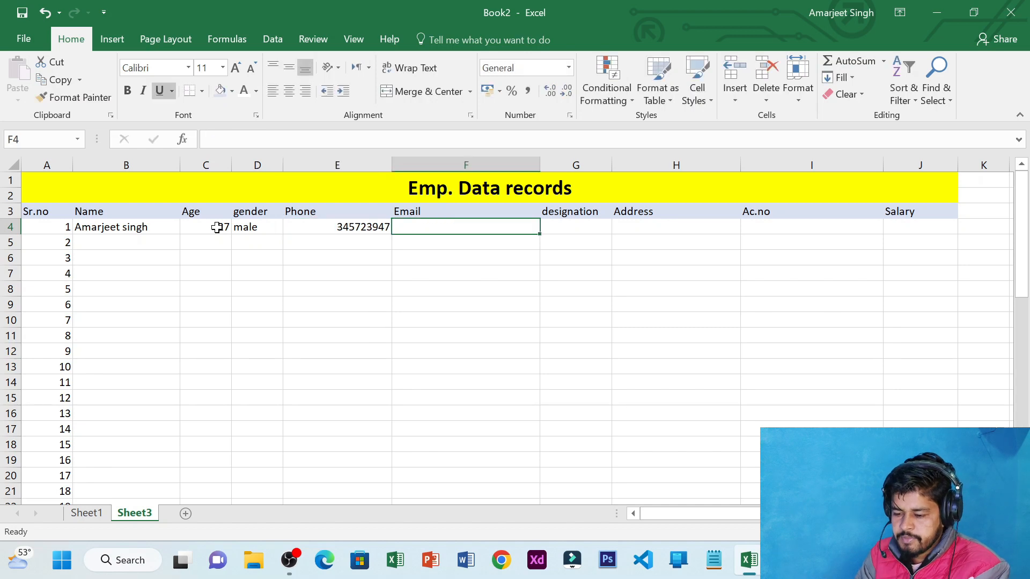
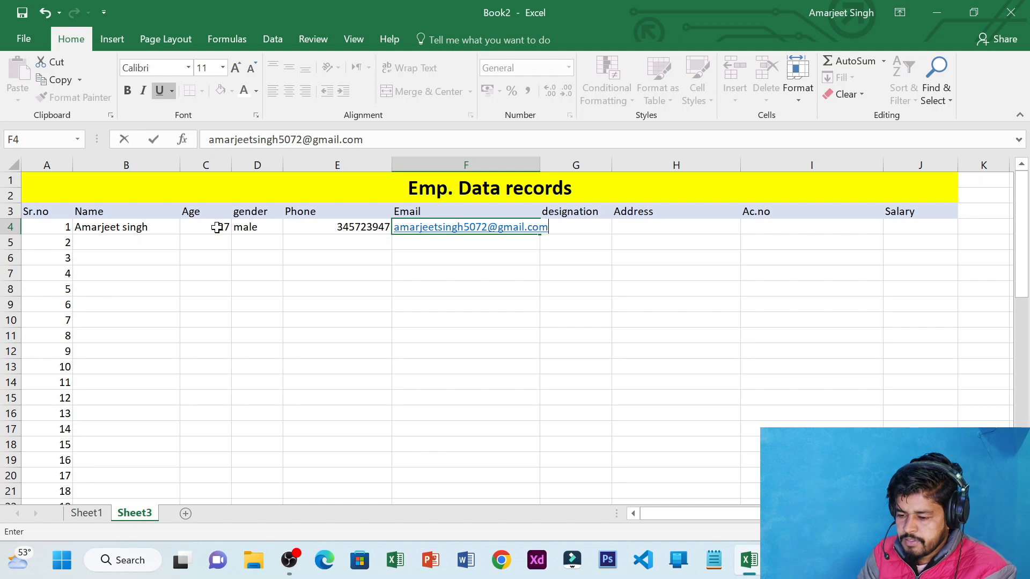
Fill in the employee's email, designation manager, address and account number in F4:I4
key(Tab)
text(mana)
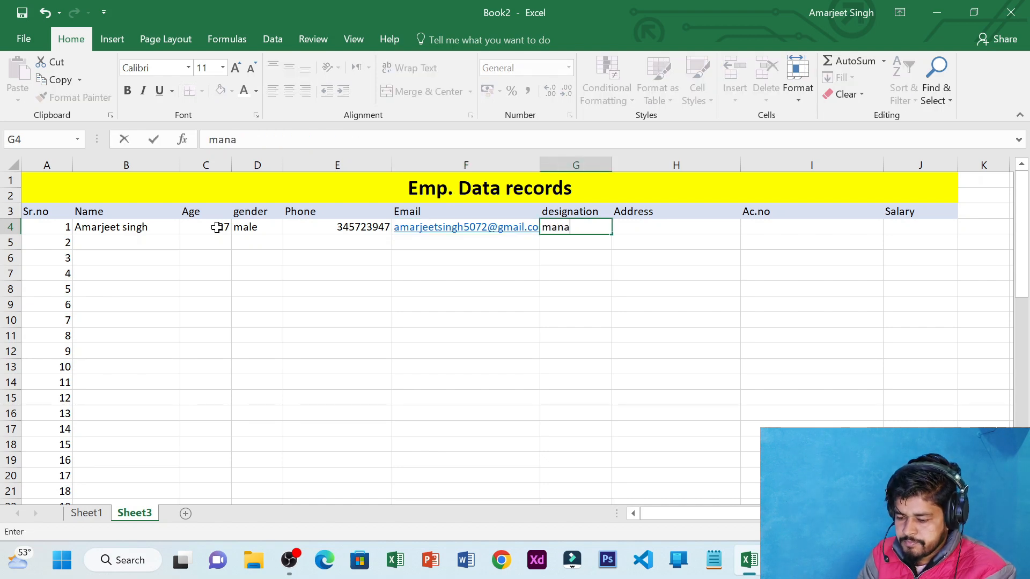
text(ger)
key(Tab)
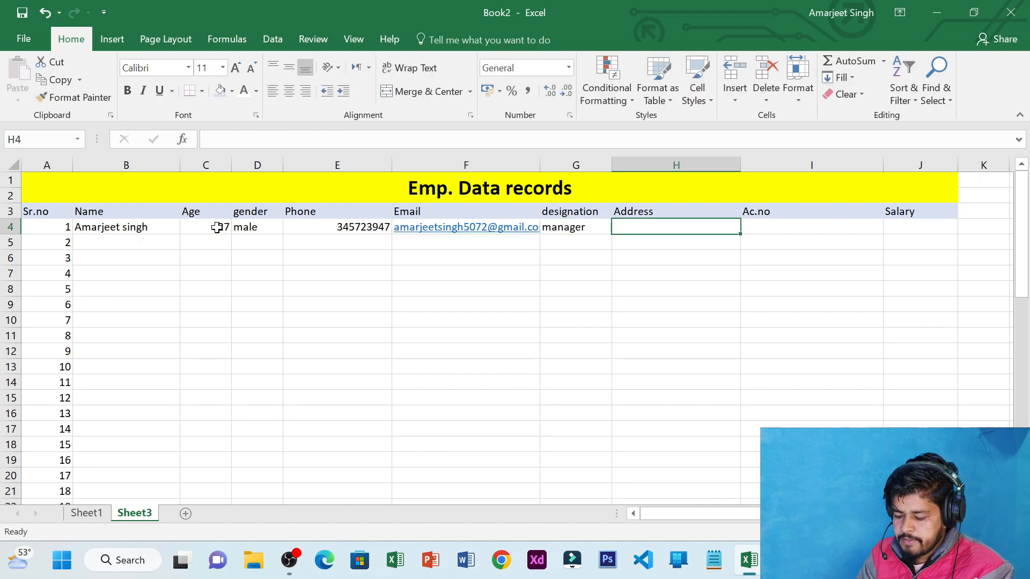
text(jsfdihodfsod)
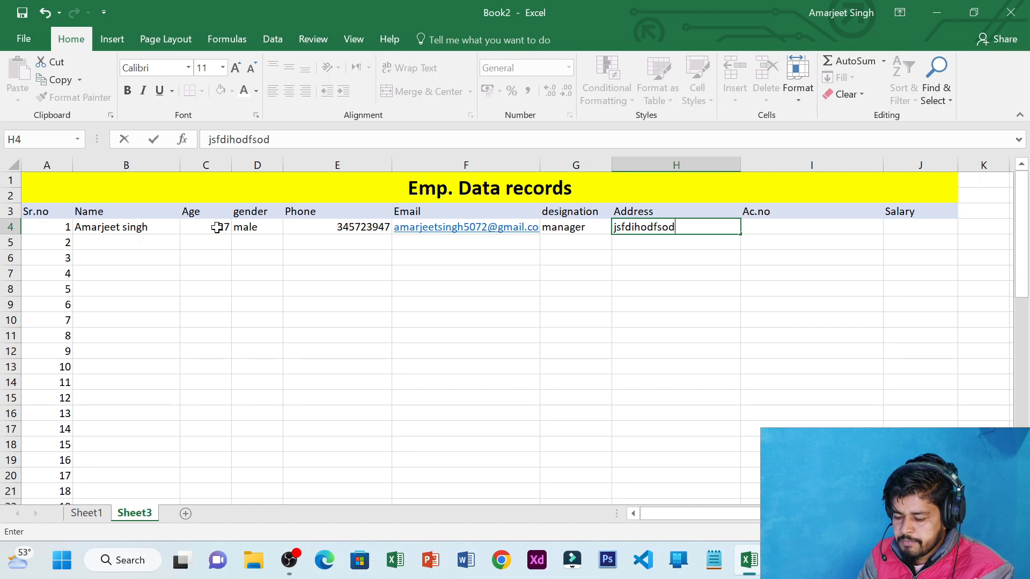
key(Tab)
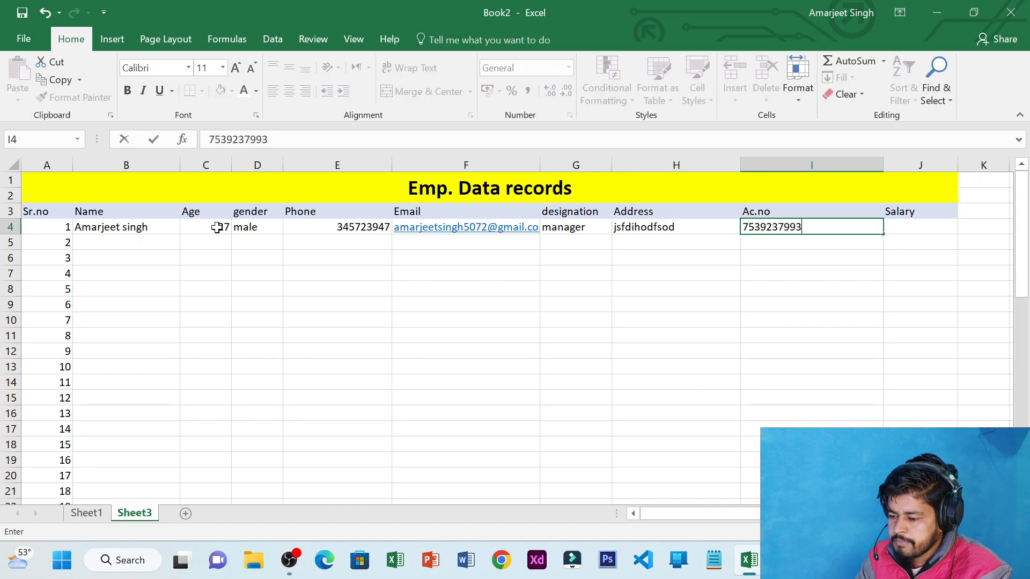
key(Tab)
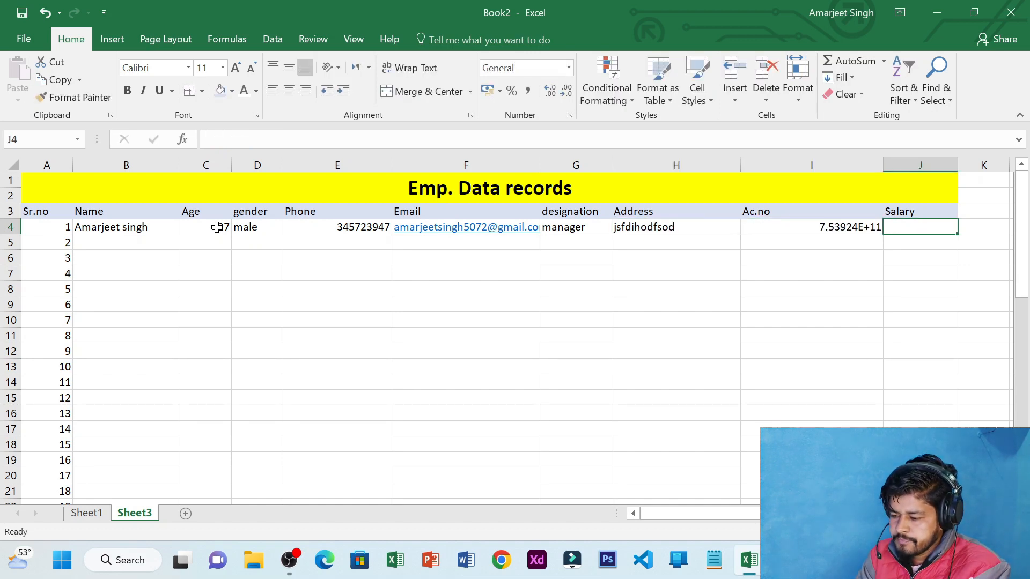
Enter the salary in J4, correcting it from 37294 to 33482
text(37294)
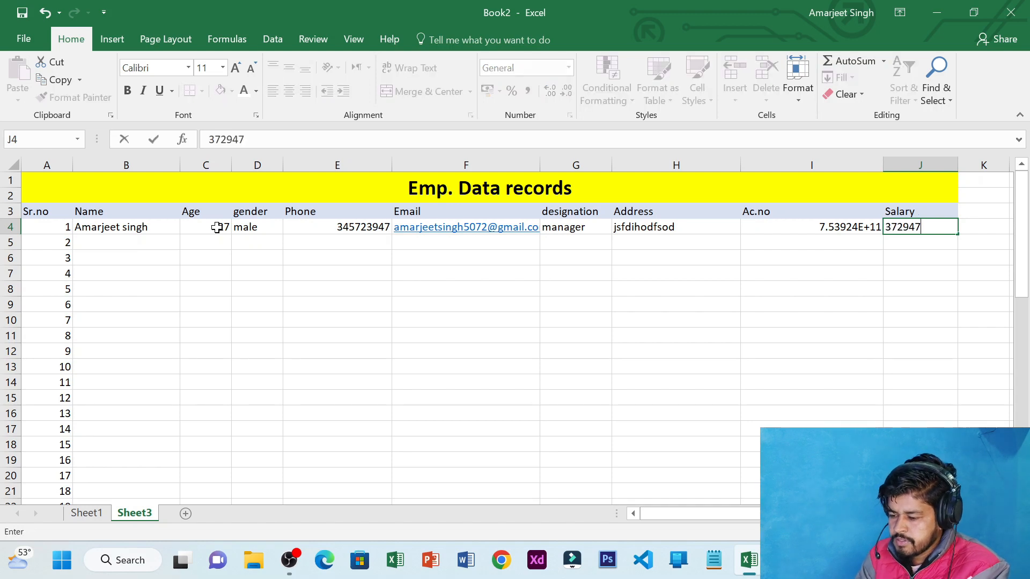
key(Return)
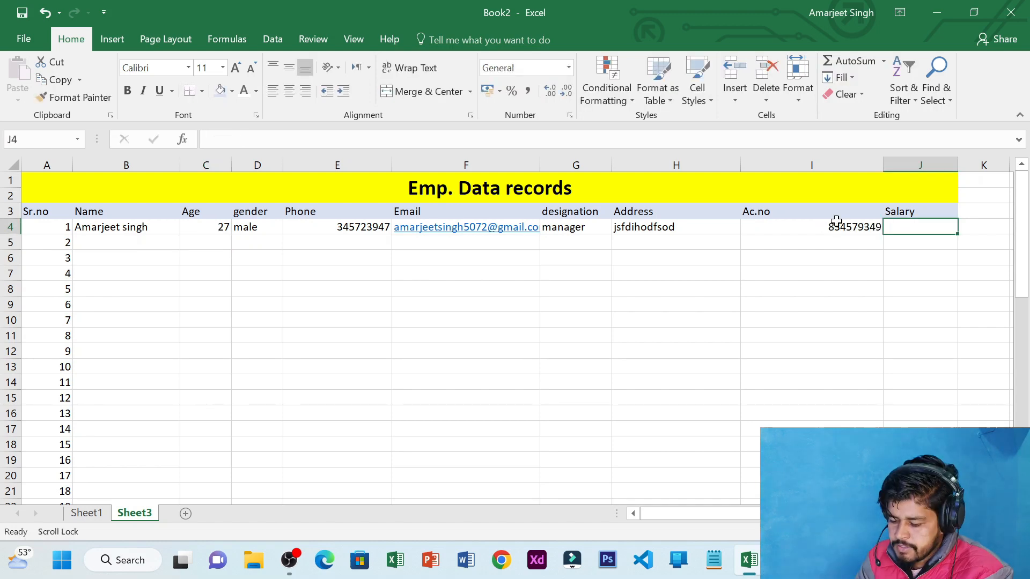
text(33482)
key(Return)
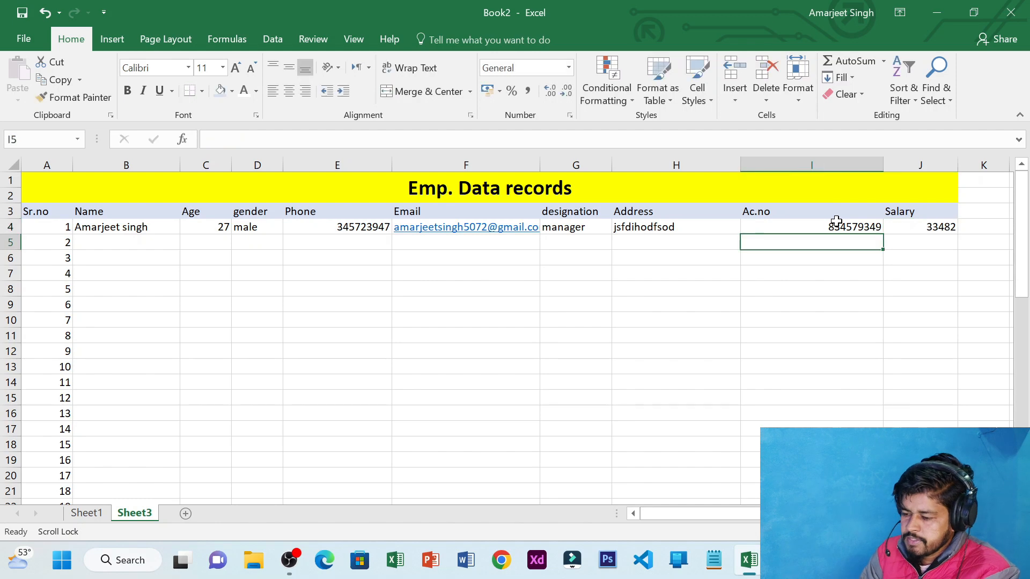
click(120, 243)
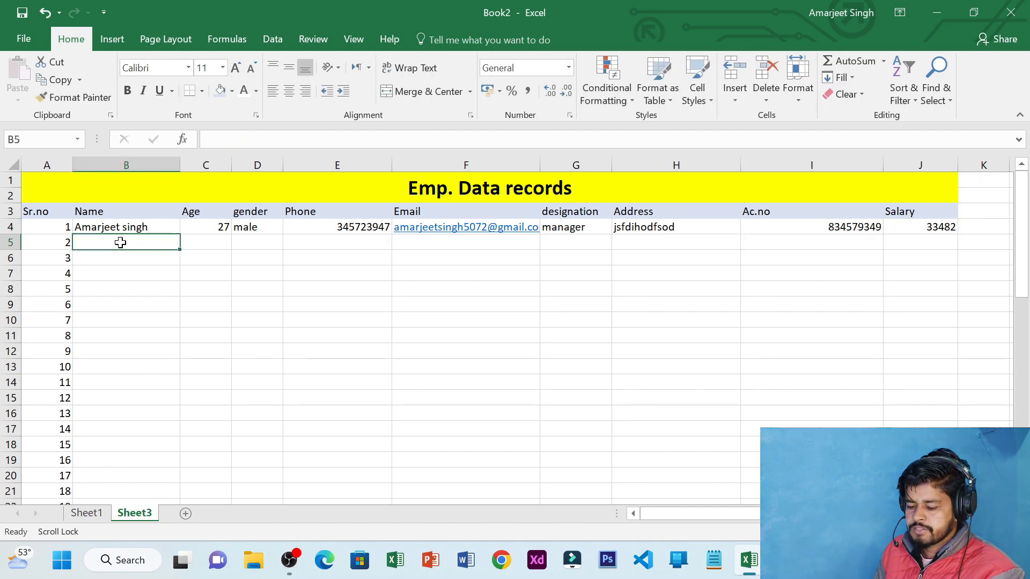
Enter the employee's name, age 34, male, phone number and e-mail address across row 5
text(rohaan)
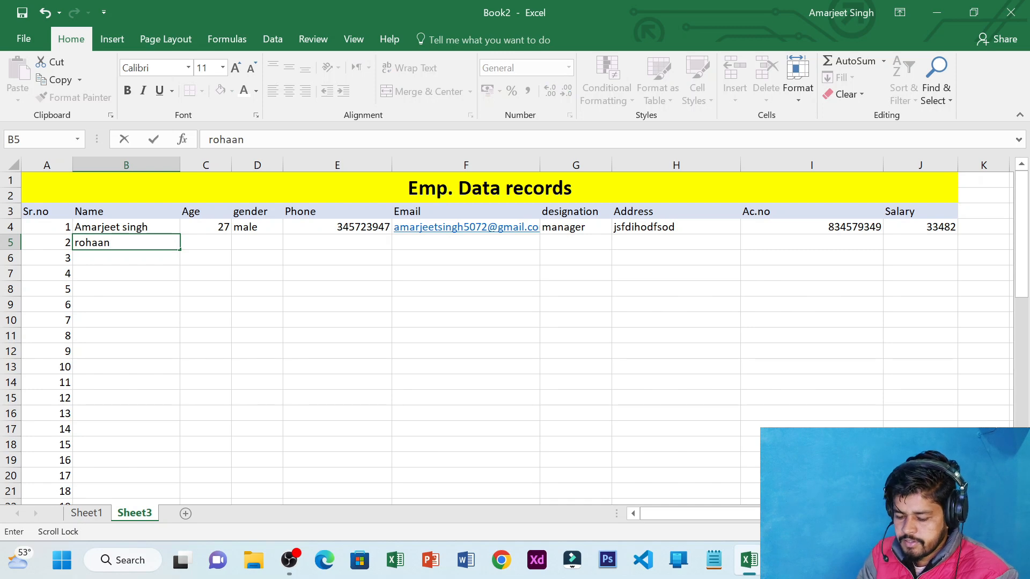
key(Tab)
text(34)
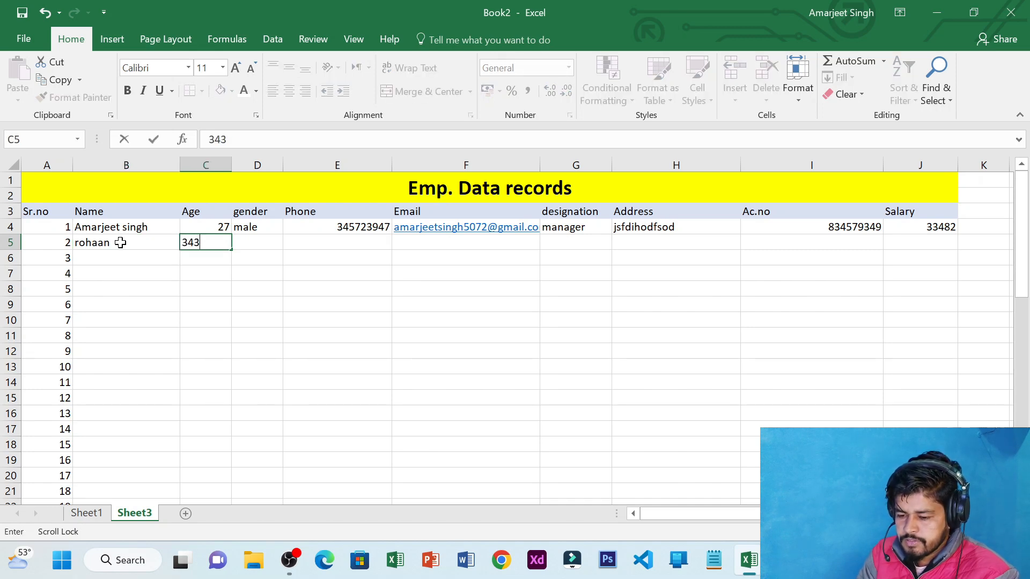
key(Tab)
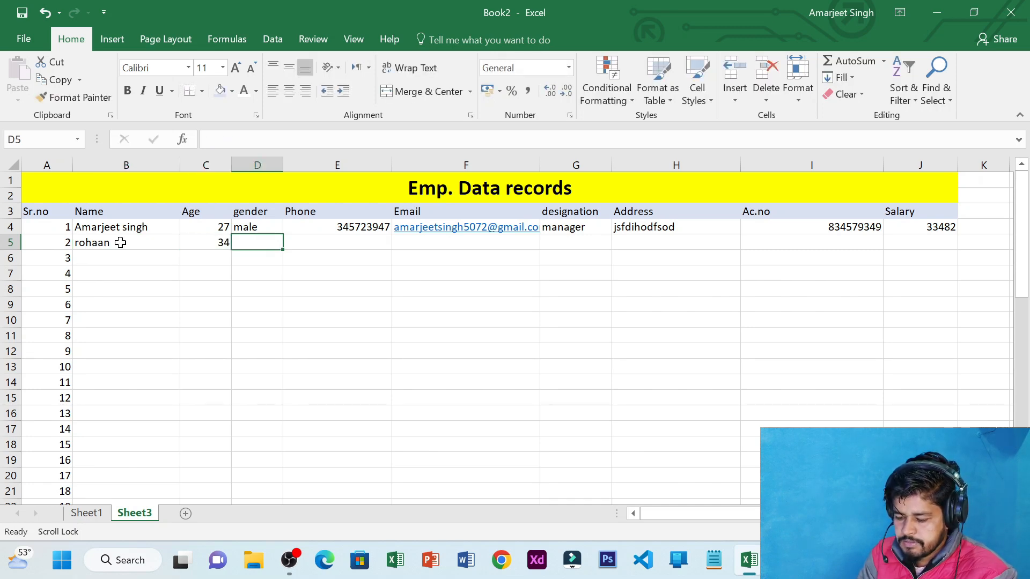
text(male)
key(Tab)
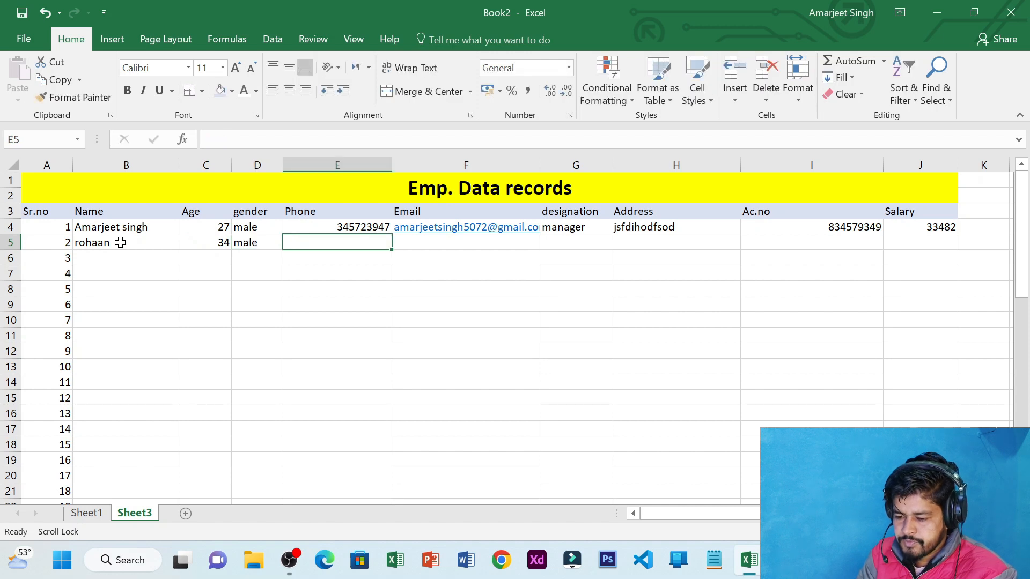
text(758439475)
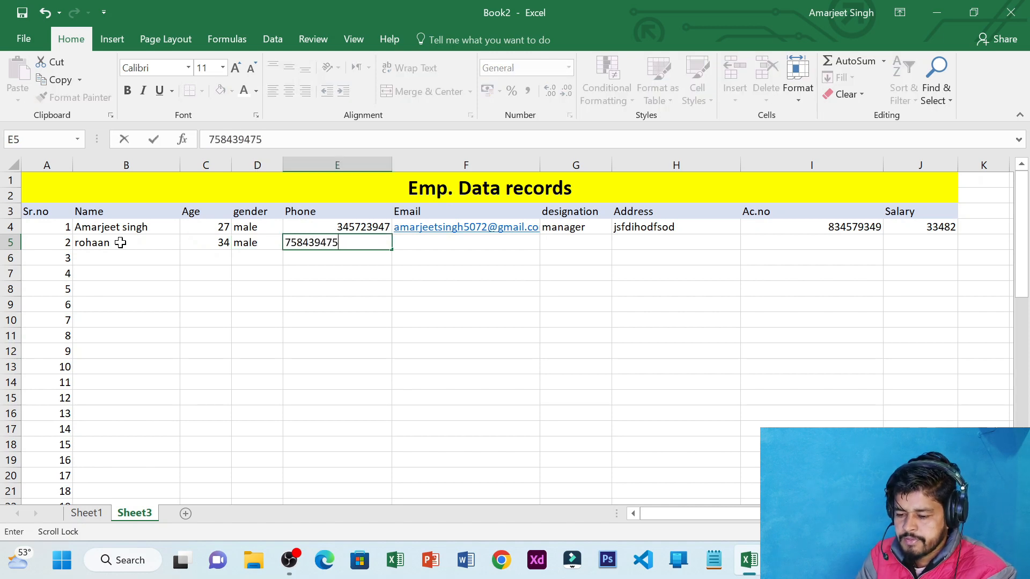
key(Tab)
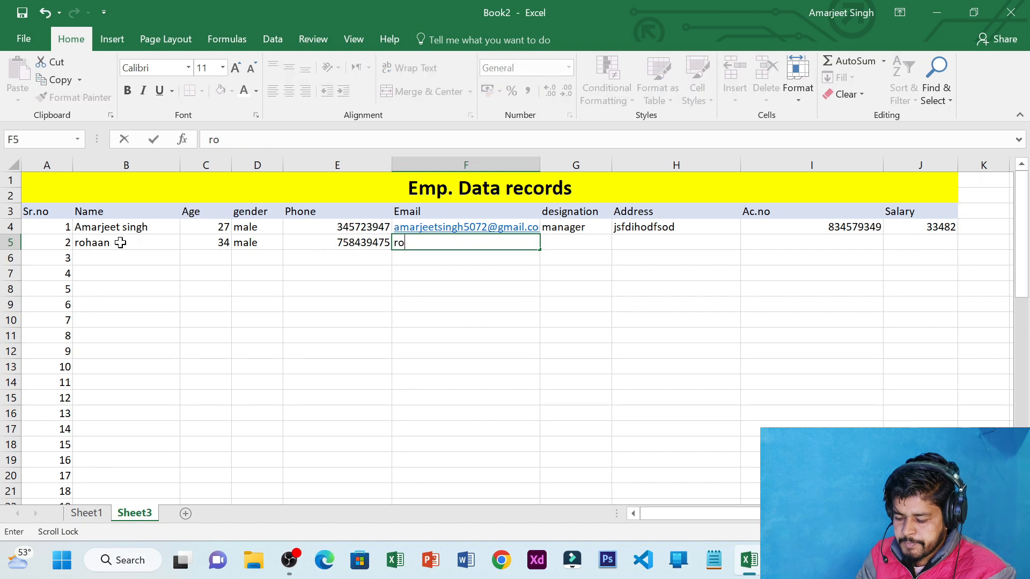
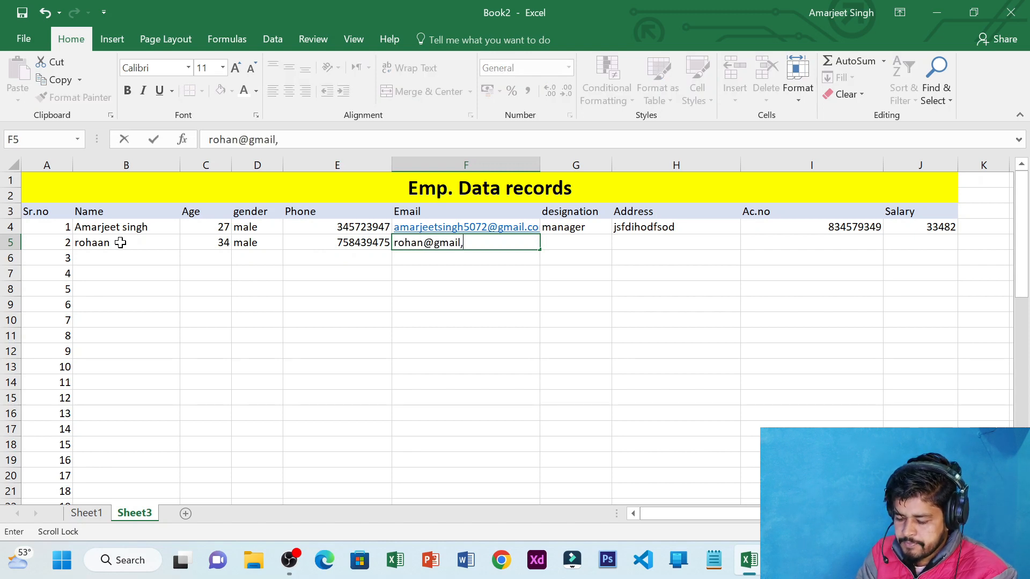
key(Tab)
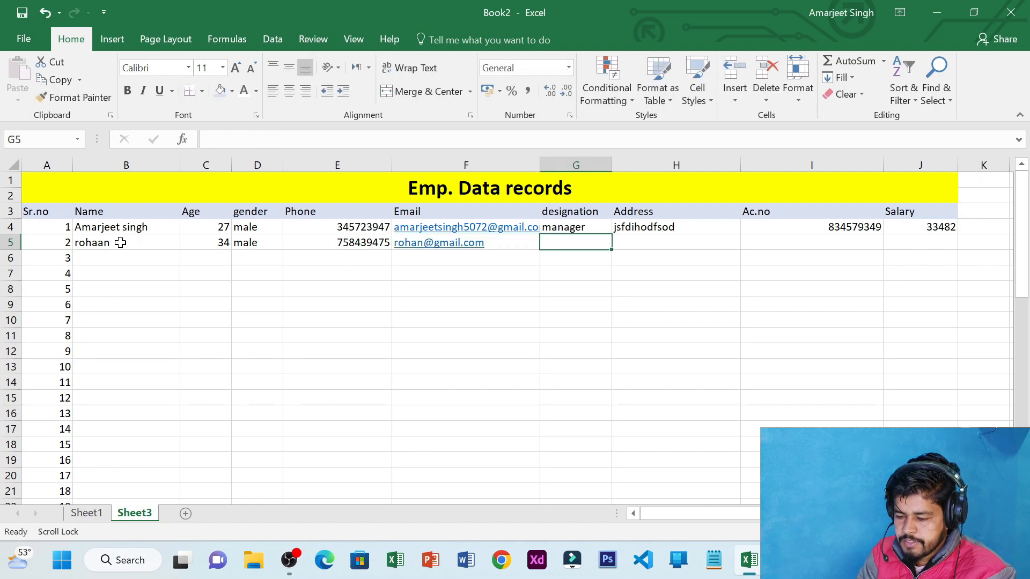
Fill in designation cleark, an address, the account number and salary 74359 to finish row 5
text(cle)
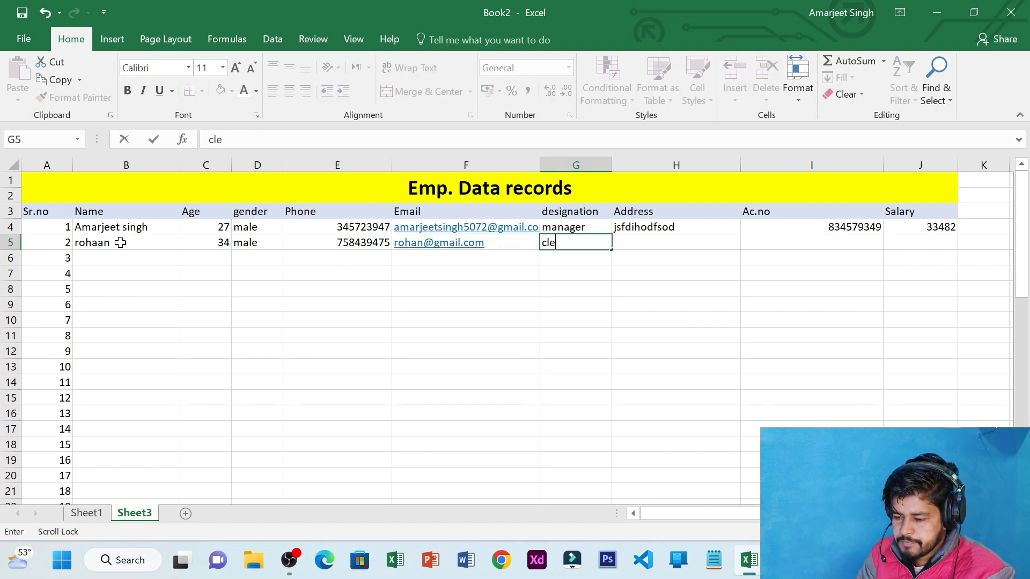
text(ark)
key(Tab)
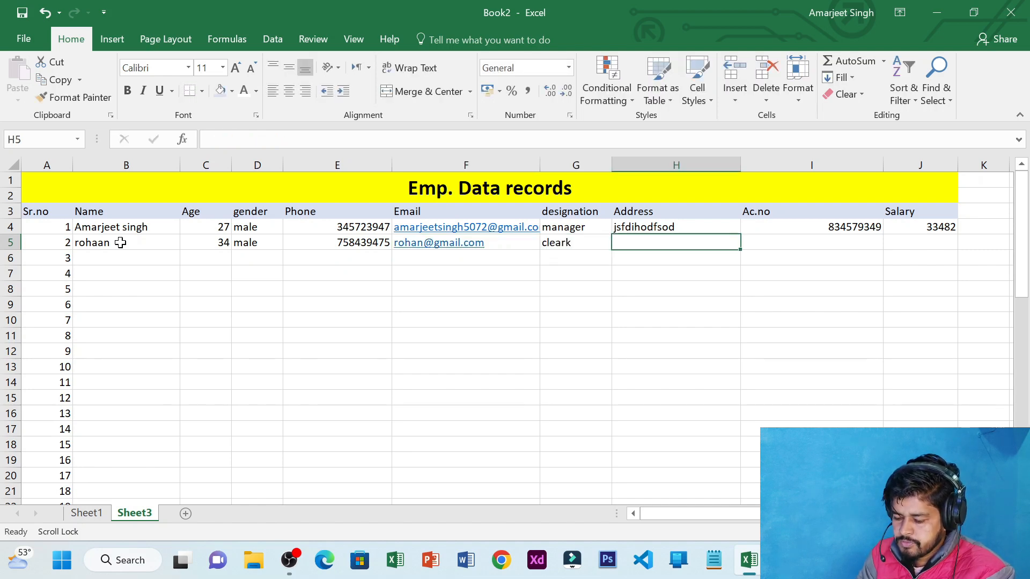
text(3472937)
key(BackSpace)
key(BackSpace)
key(BackSpace)
key(BackSpace)
key(BackSpace)
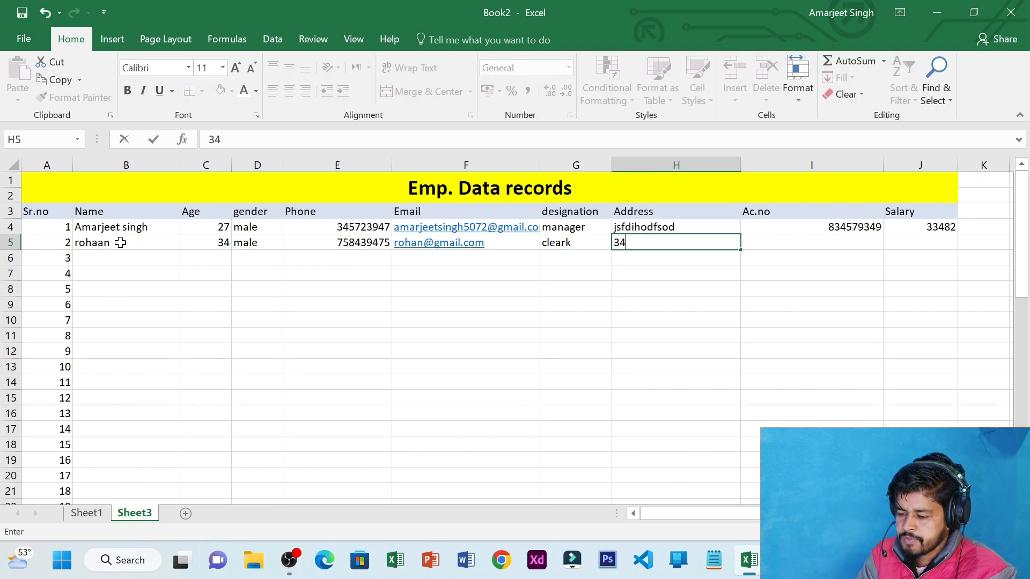
key(BackSpace)
key(BackSpace)
text(hhkdshfki)
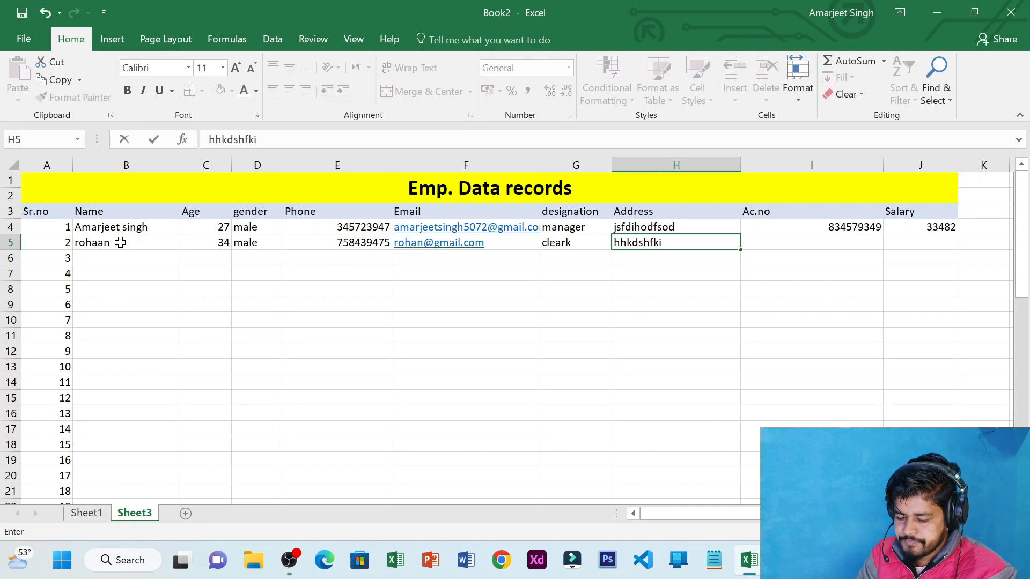
key(Tab)
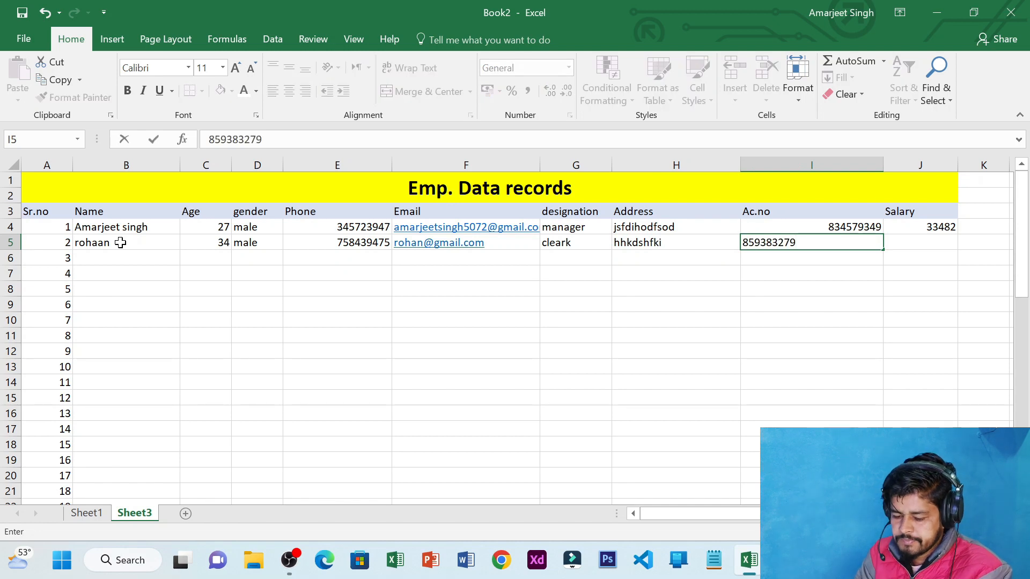
key(Tab)
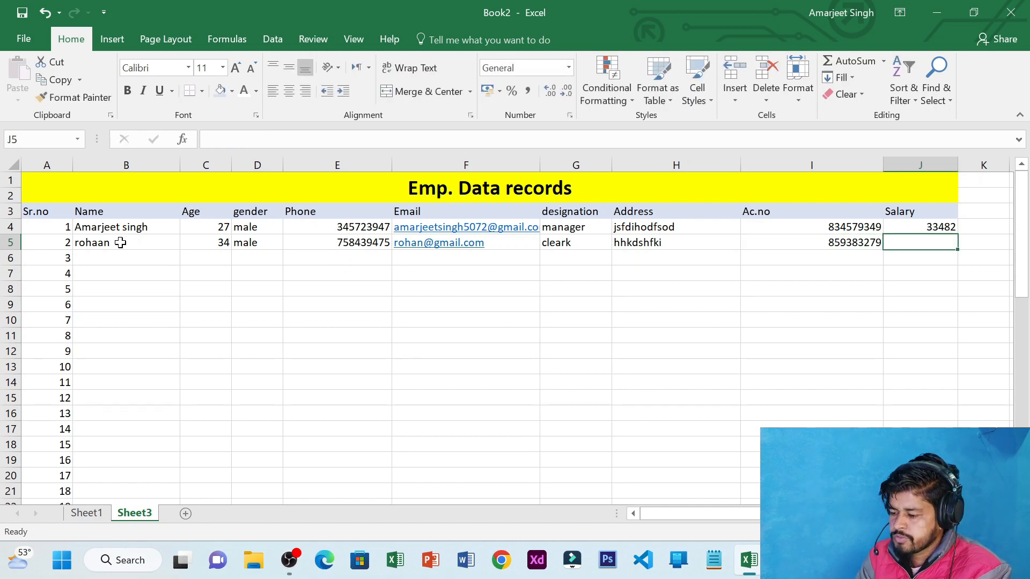
text(74359)
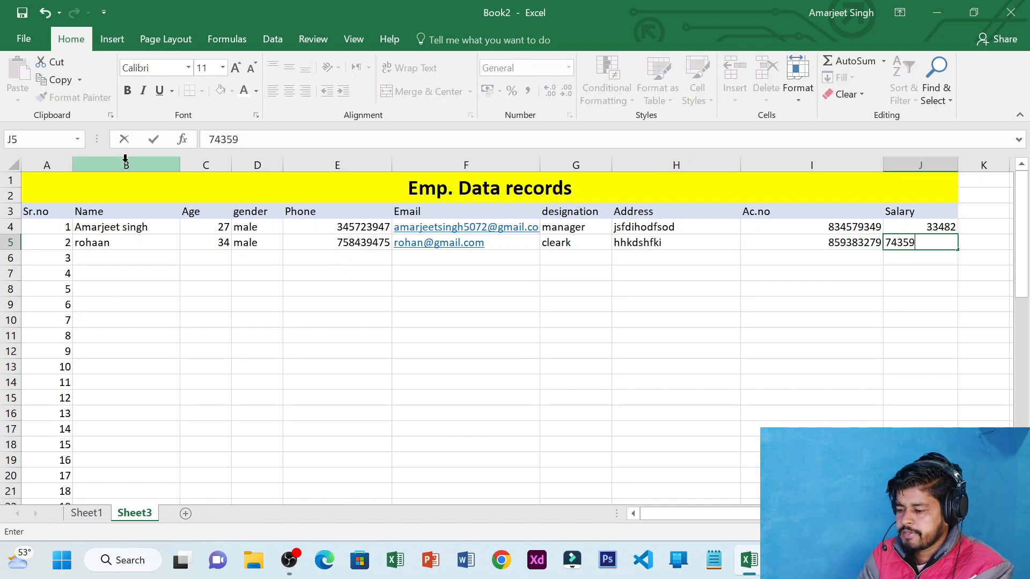
key(Return)
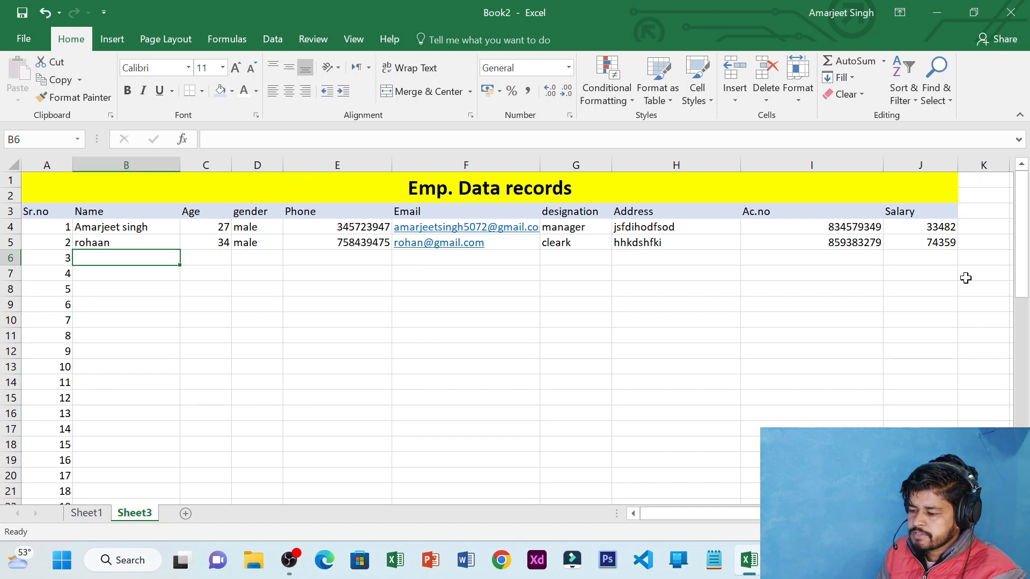
Clear the contents of B4:J6, removing both employee rows from the table
drag(918, 258, 120, 232)
key(Delete)
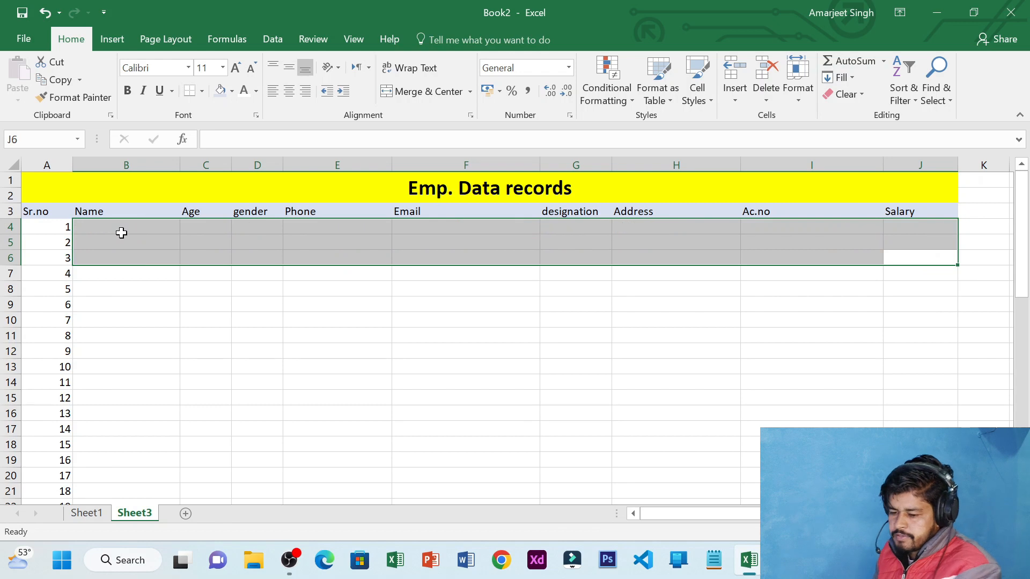
click(112, 213)
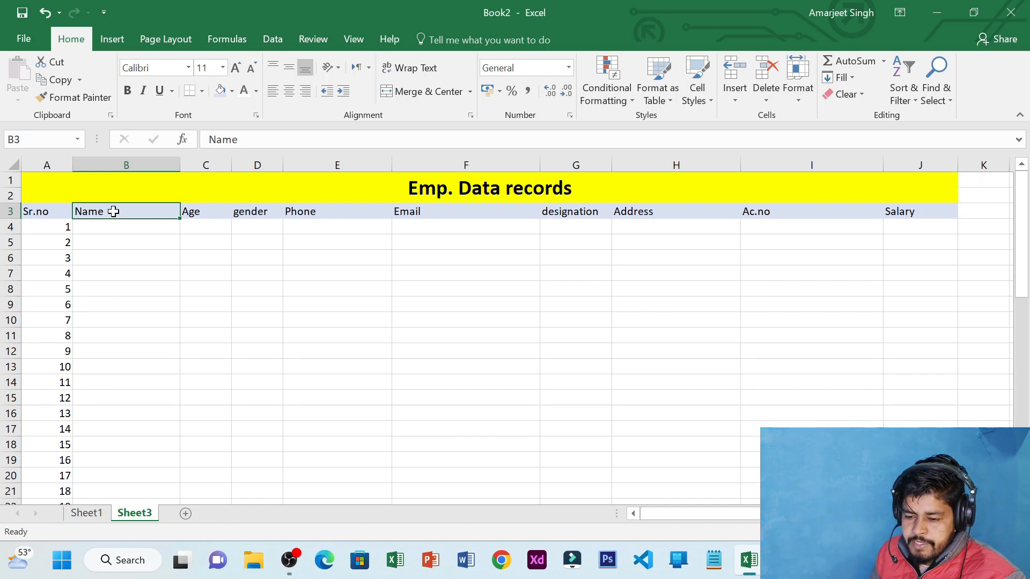
Open the Quick Access Toolbar customisation settings and browse All Commands
click(104, 12)
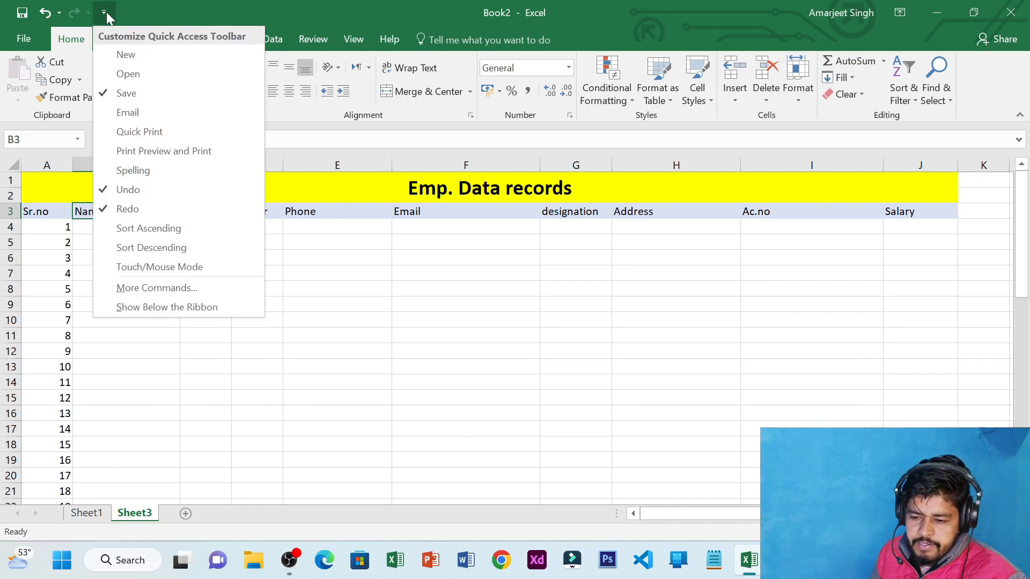
click(163, 288)
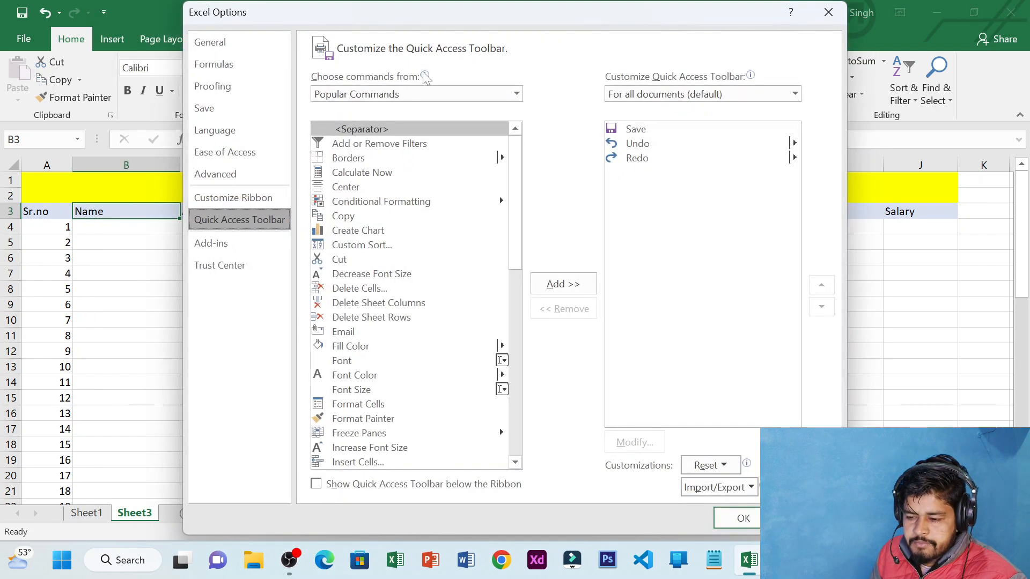
click(452, 93)
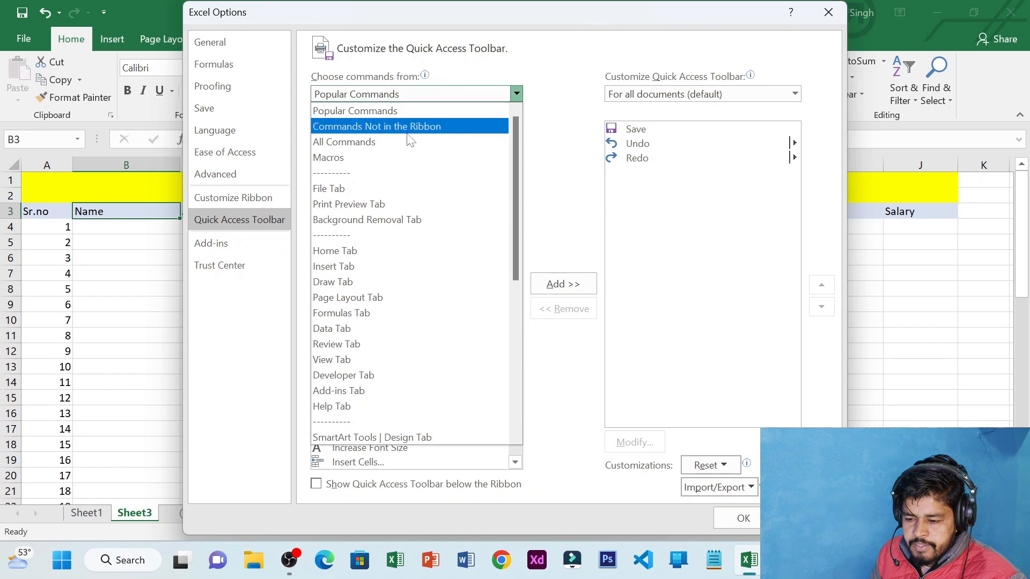
click(399, 144)
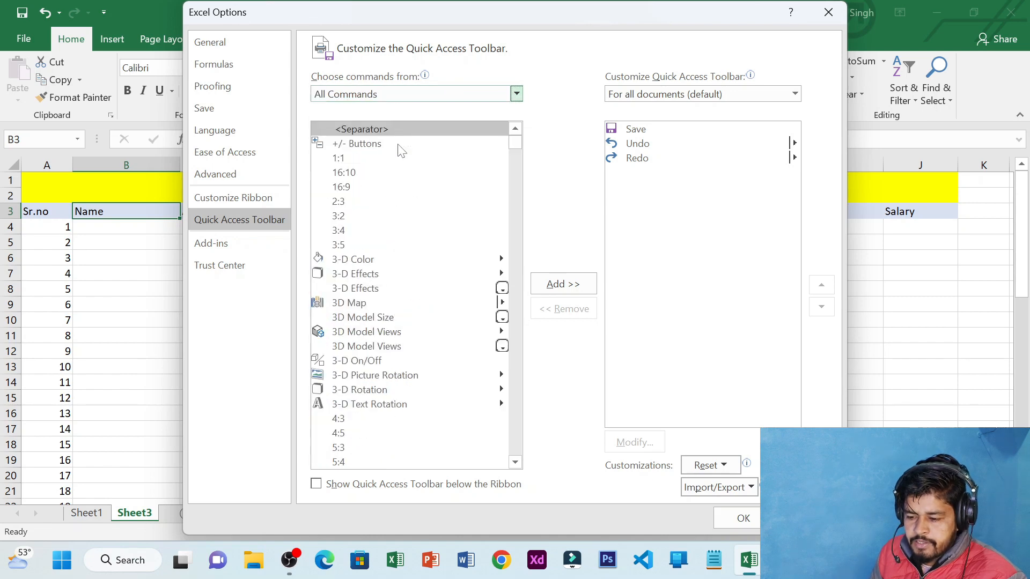
Add the Form... command to the Quick Access Toolbar and confirm with OK
mouse_move(512, 141)
mouse_down()
mouse_move(516, 223)
mouse_move(507, 212)
mouse_move(517, 238)
mouse_up()
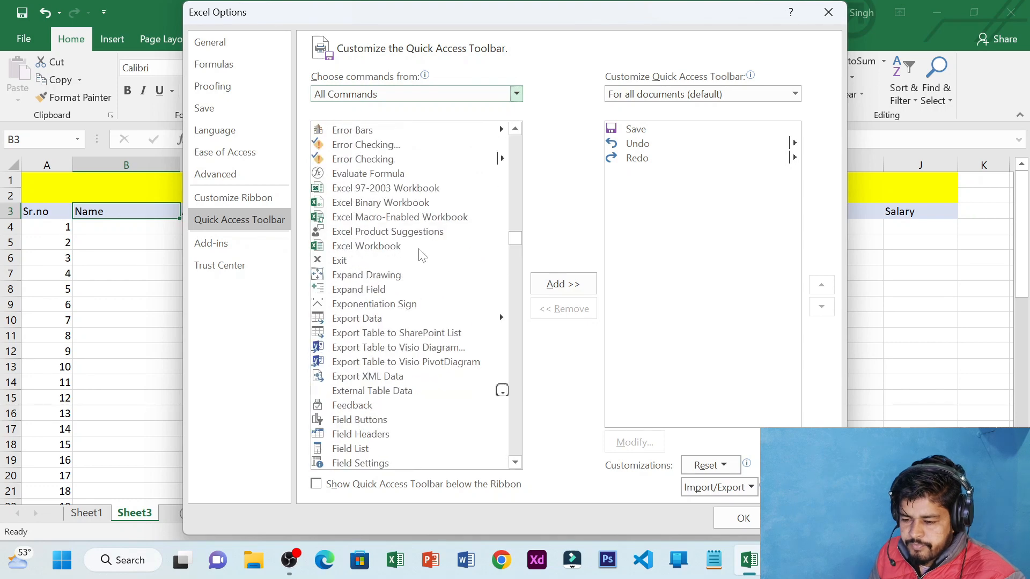
scroll(421, 252, down, 3)
scroll(421, 255, down, 2)
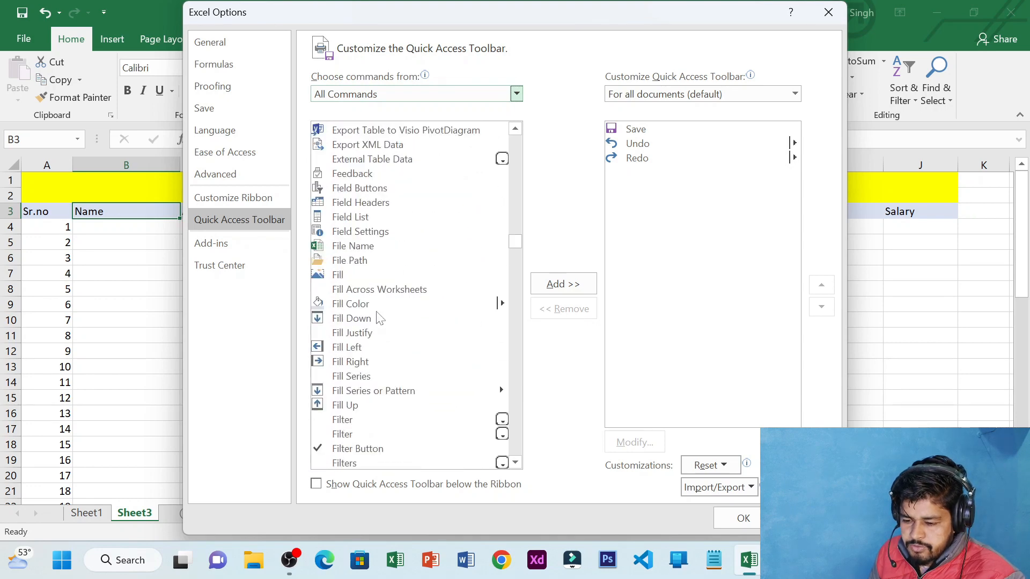
scroll(379, 319, up, 2)
scroll(379, 318, down, 1)
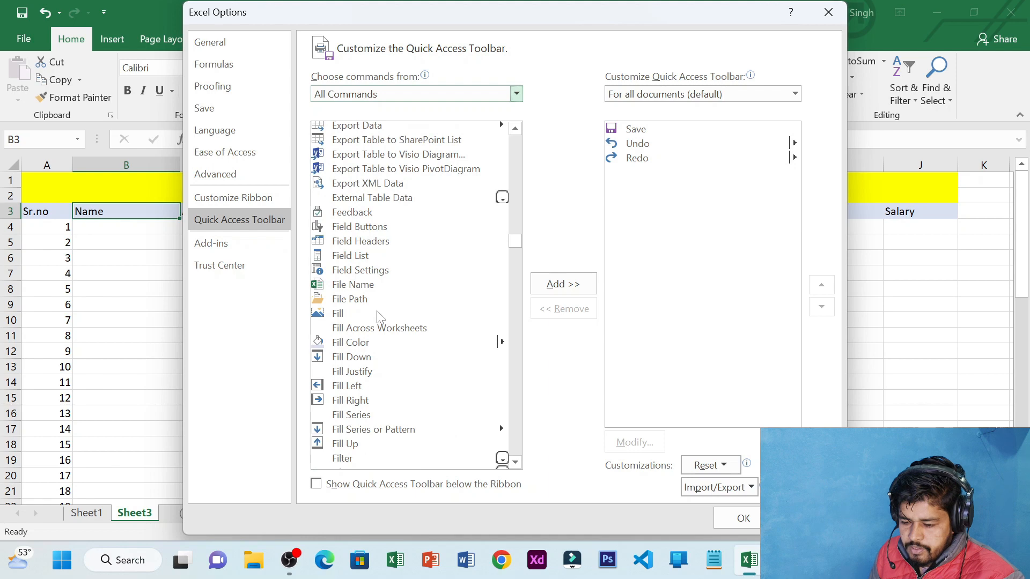
scroll(379, 318, up, 2)
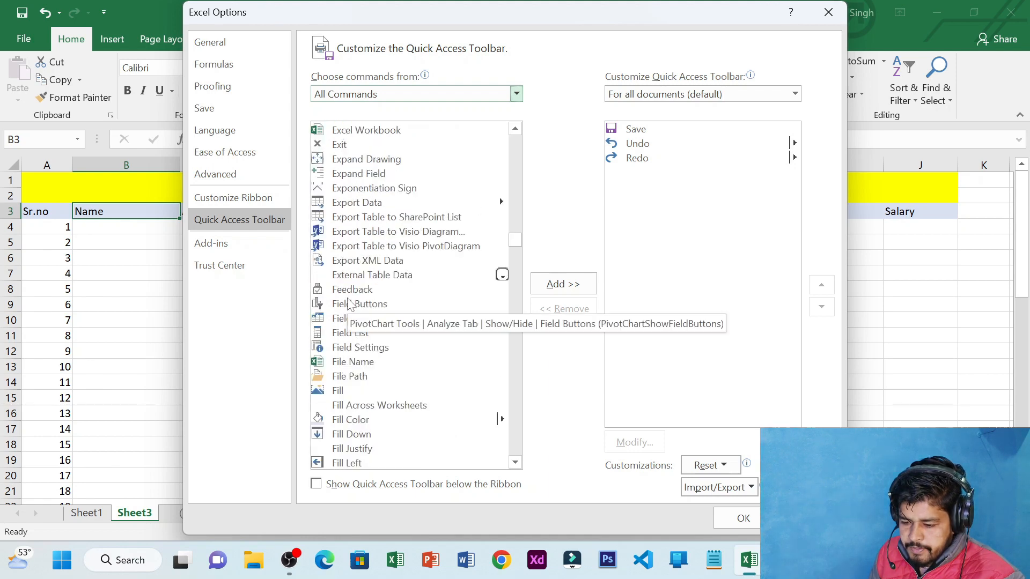
scroll(353, 316, up, 2)
scroll(367, 321, down, 10)
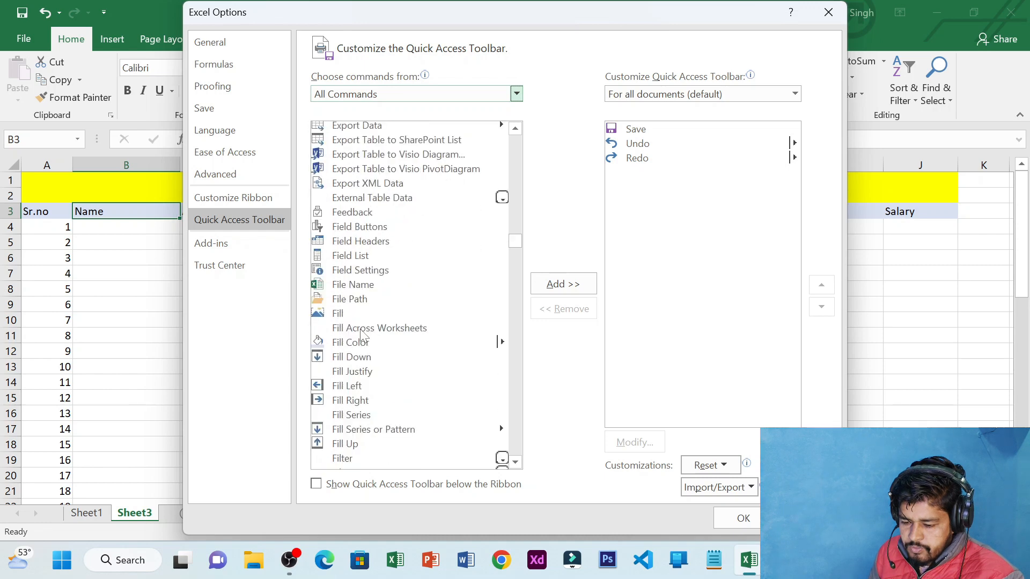
scroll(360, 332, down, 3)
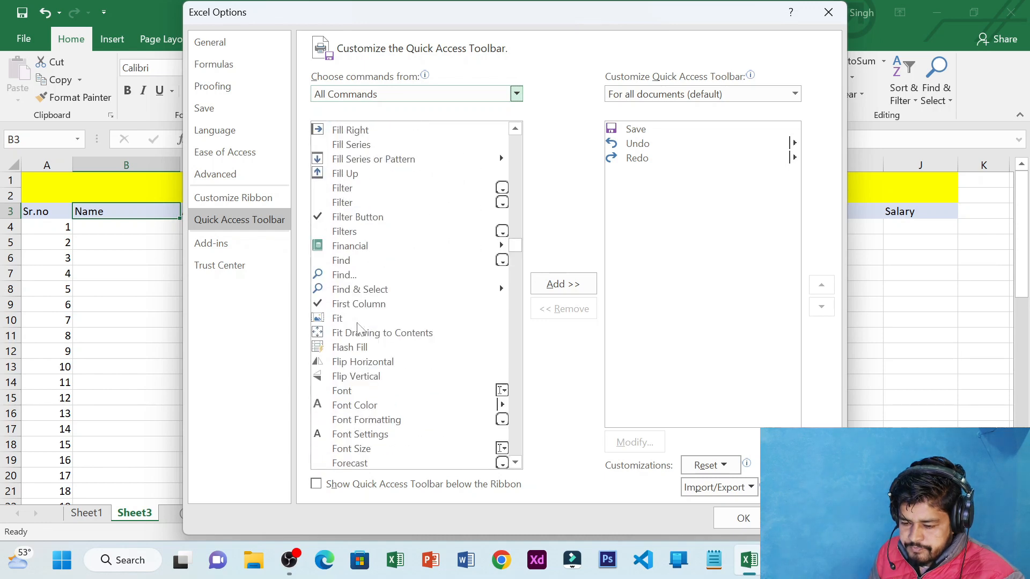
scroll(359, 329, down, 1)
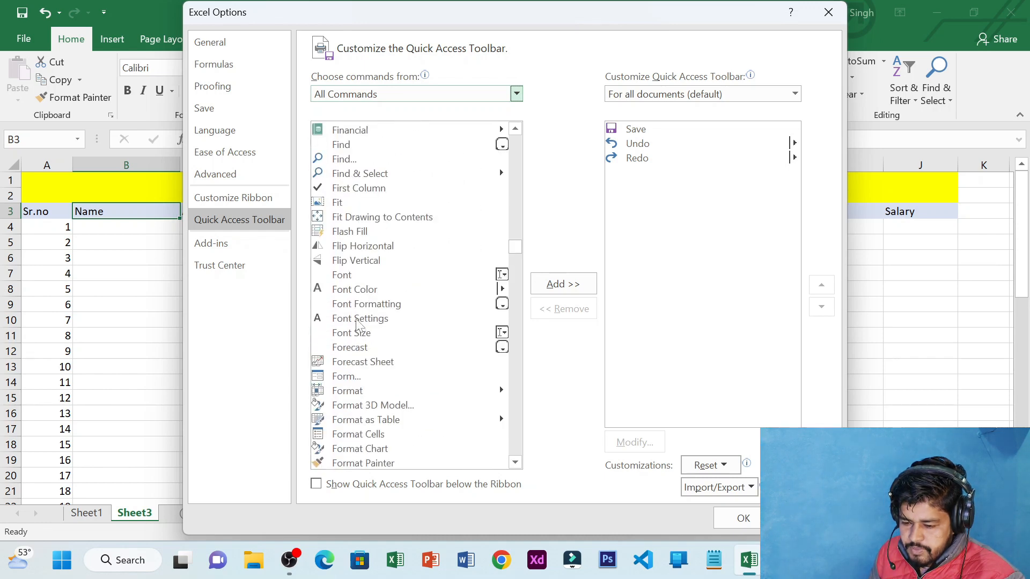
click(357, 376)
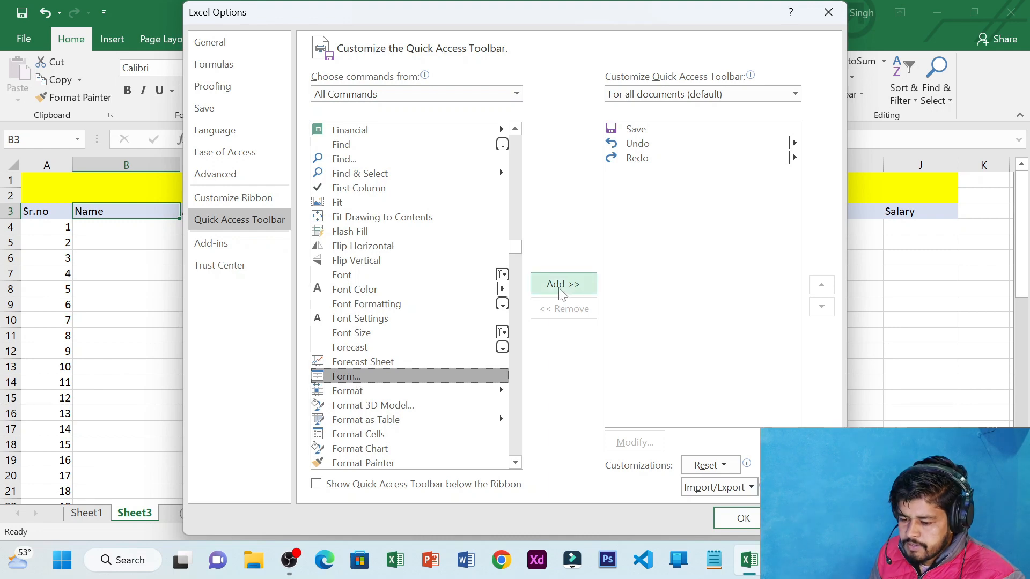
click(584, 277)
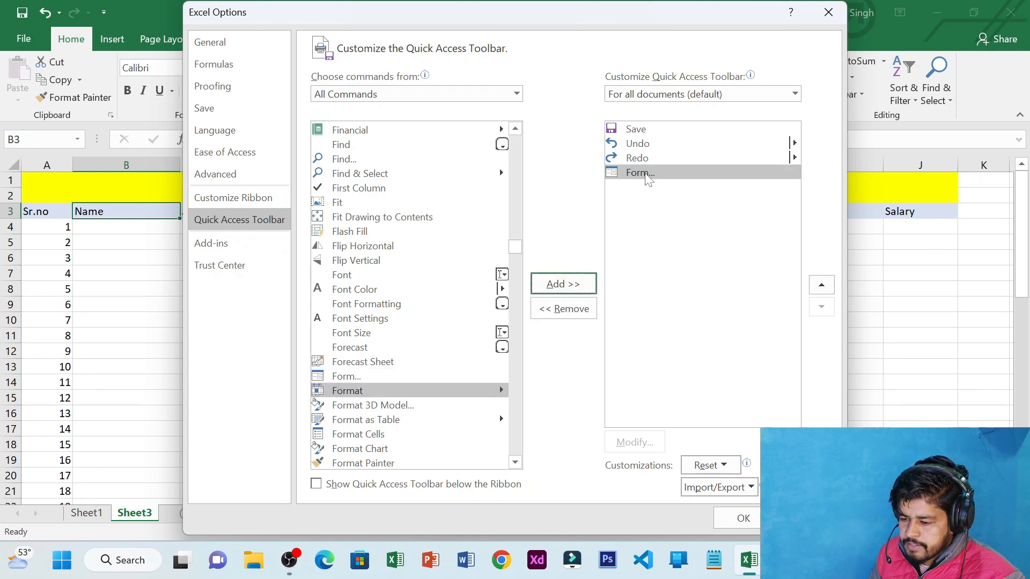
click(743, 519)
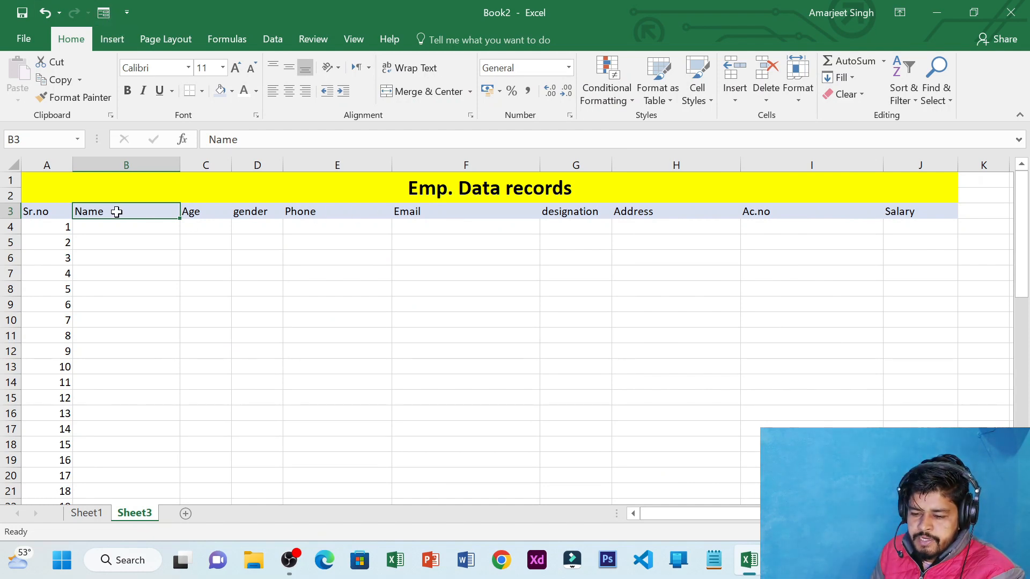
Select the Name through Salary headings in row 3 and launch the data Form, accepting the header warning
drag(114, 211, 924, 207)
click(510, 320)
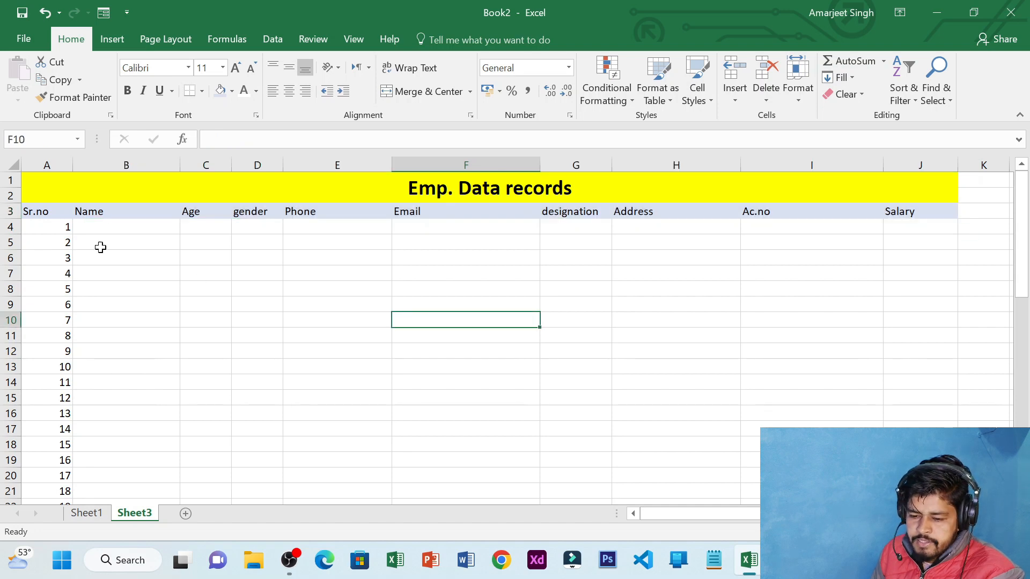
click(35, 210)
click(89, 212)
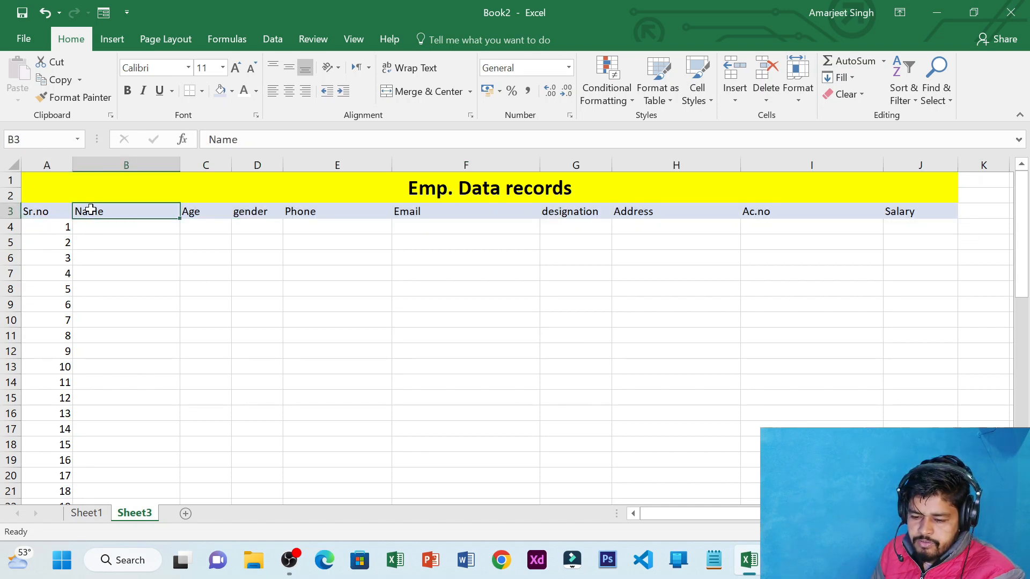
drag(141, 214, 908, 211)
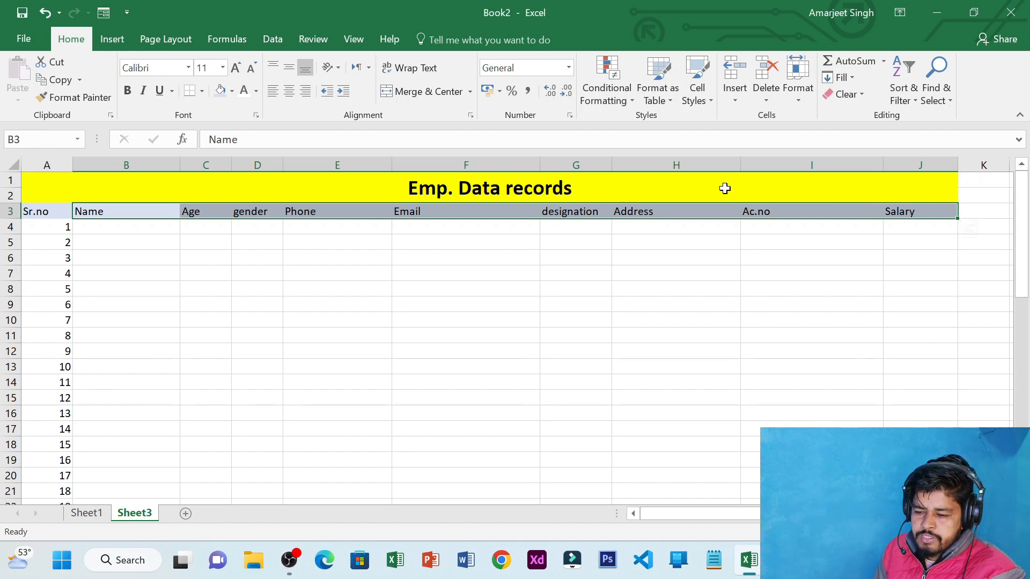
click(104, 13)
click(461, 344)
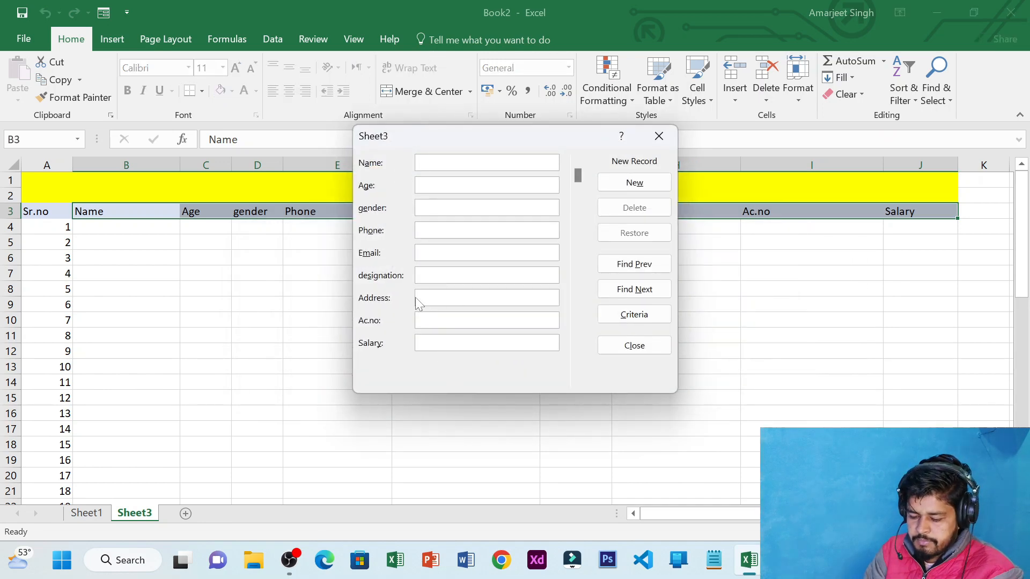
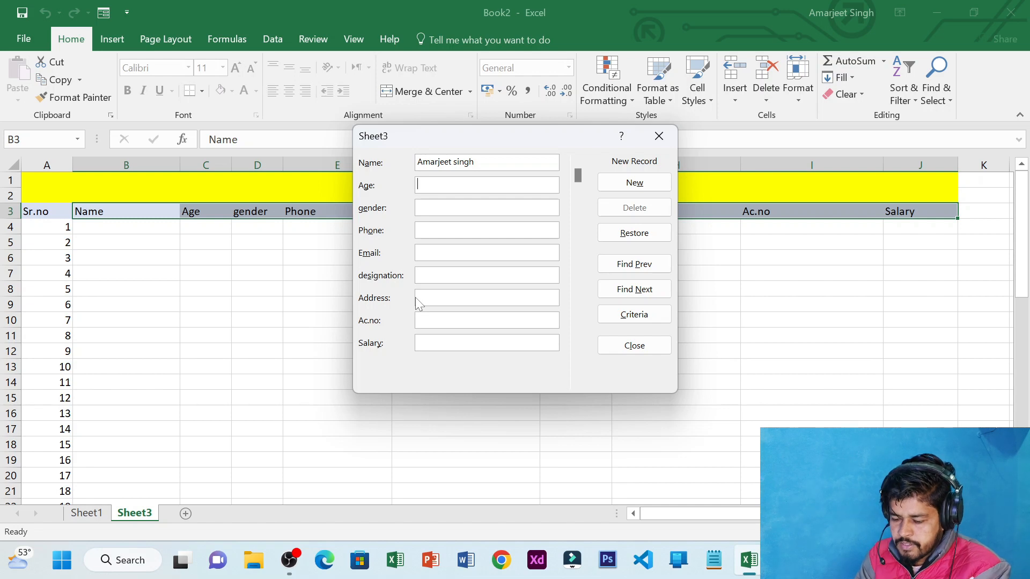
Fill the form with the first employee's details (age 27, male, manager, salary 47579) and add the record
text(23)
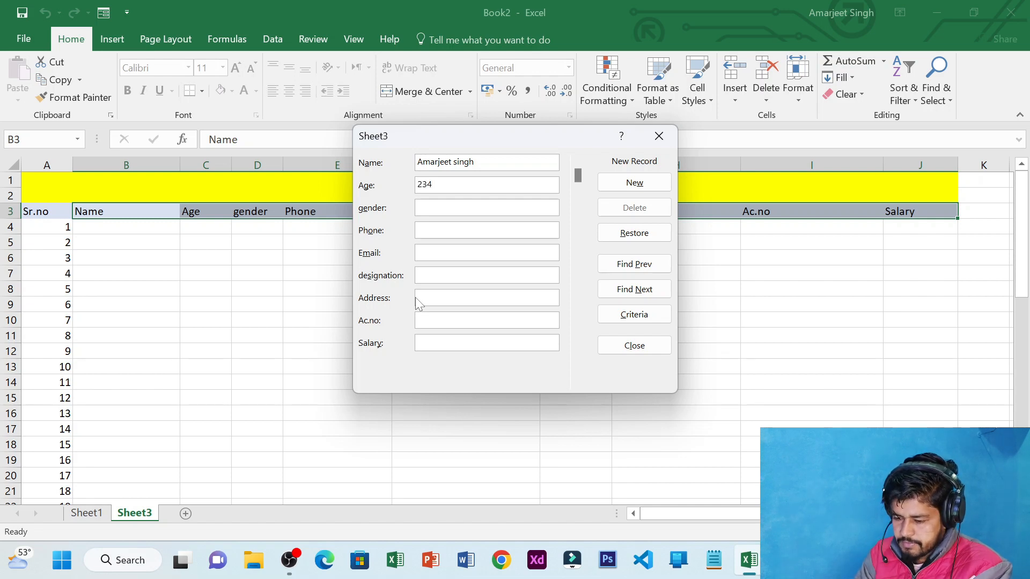
key(BackSpace)
text(7)
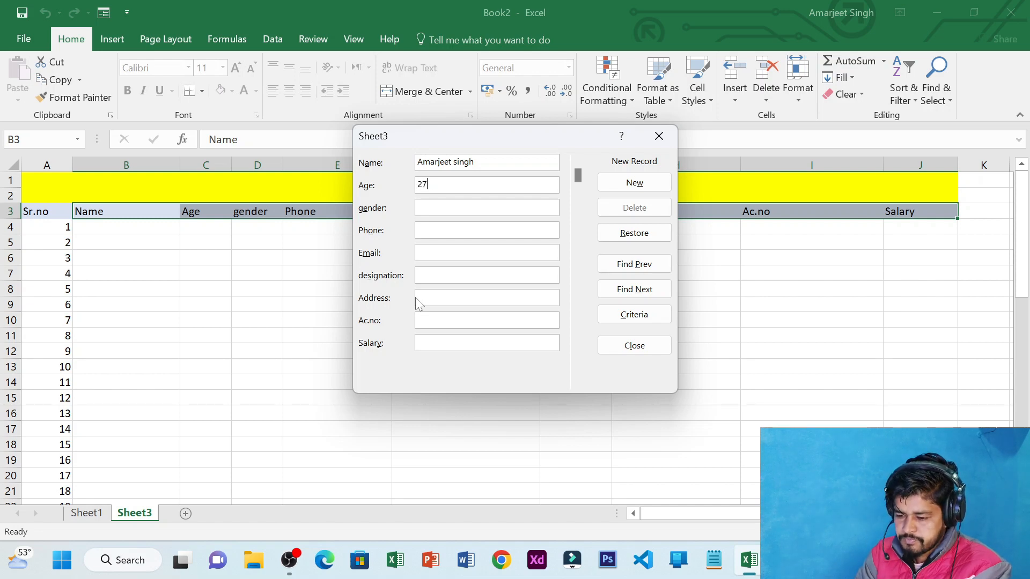
text(male)
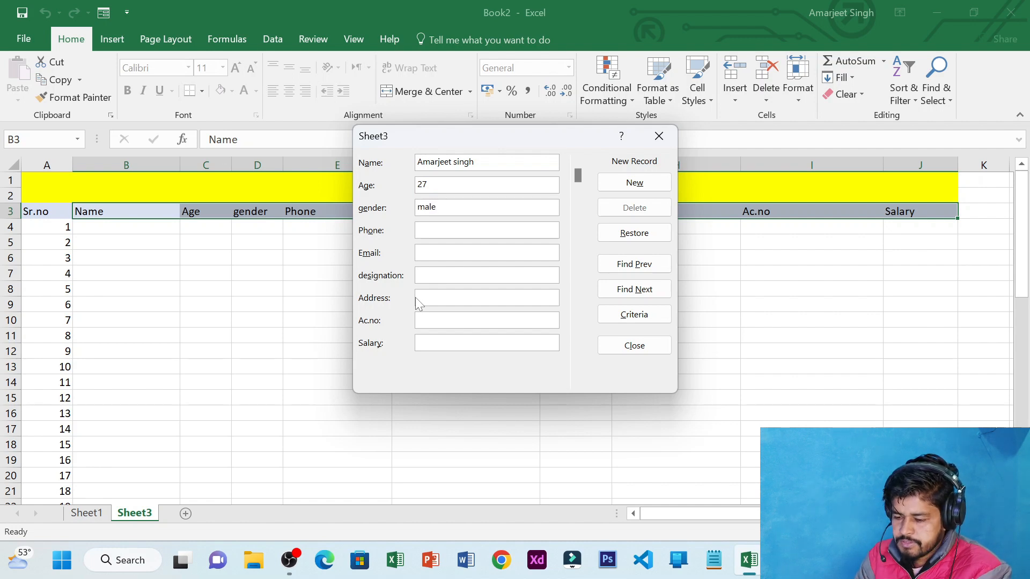
text(729375445)
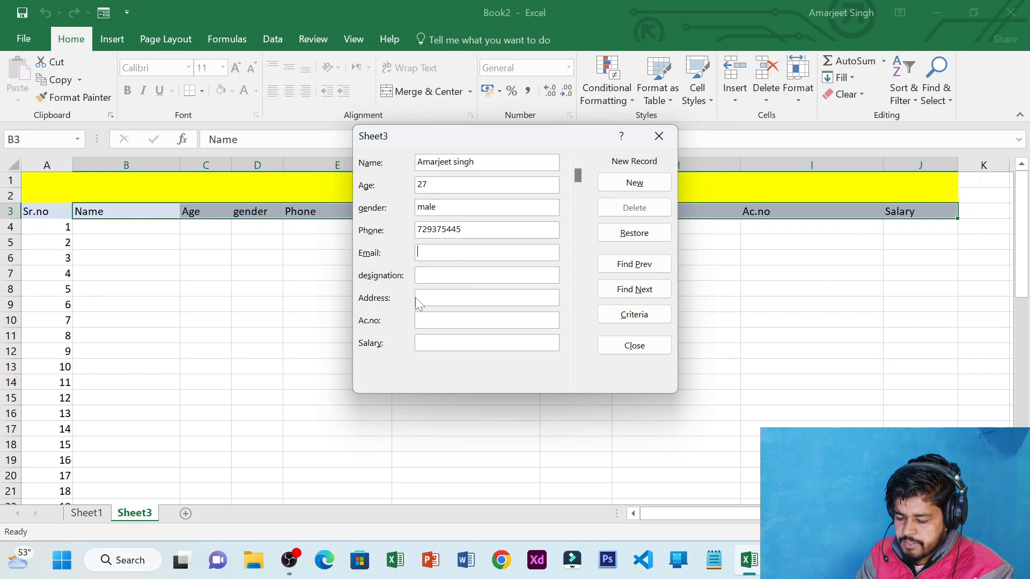
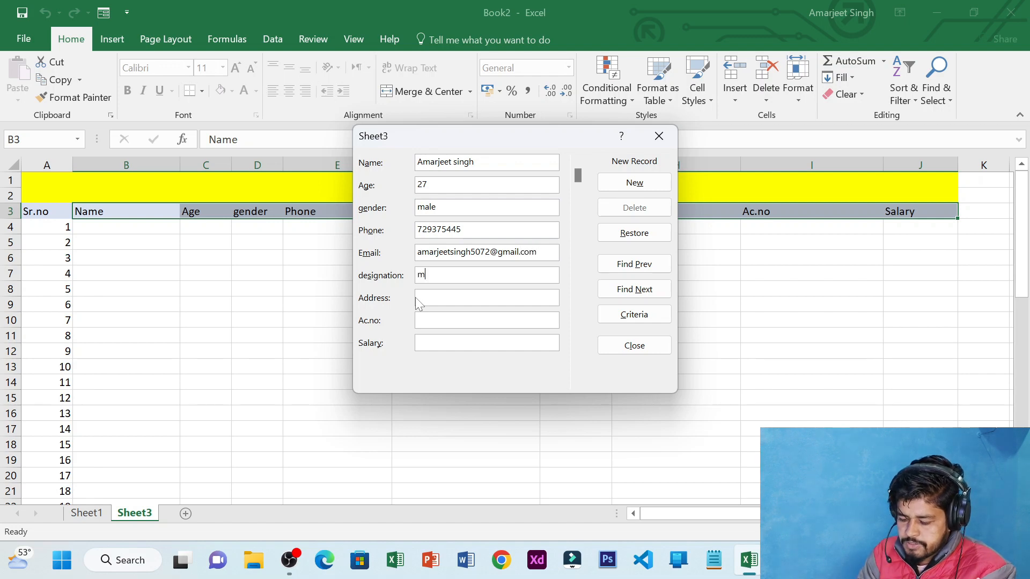
text(manager)
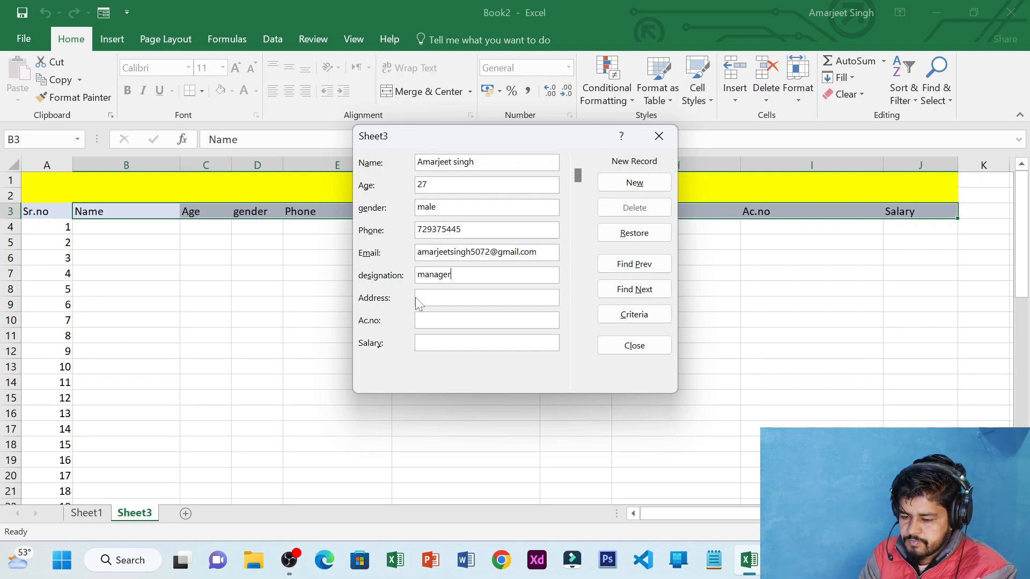
key(Tab)
text(sjhfshio)
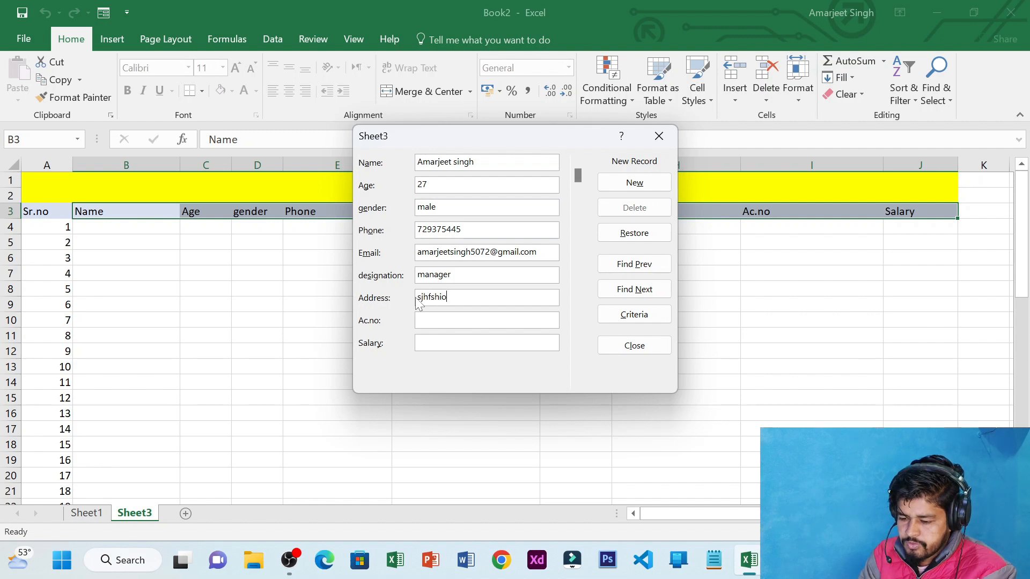
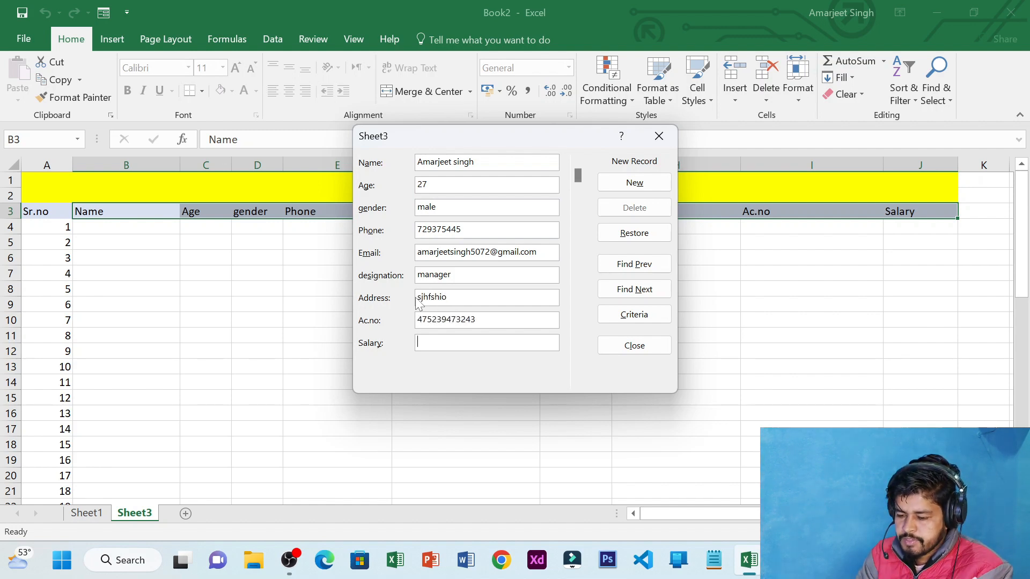
text(47579)
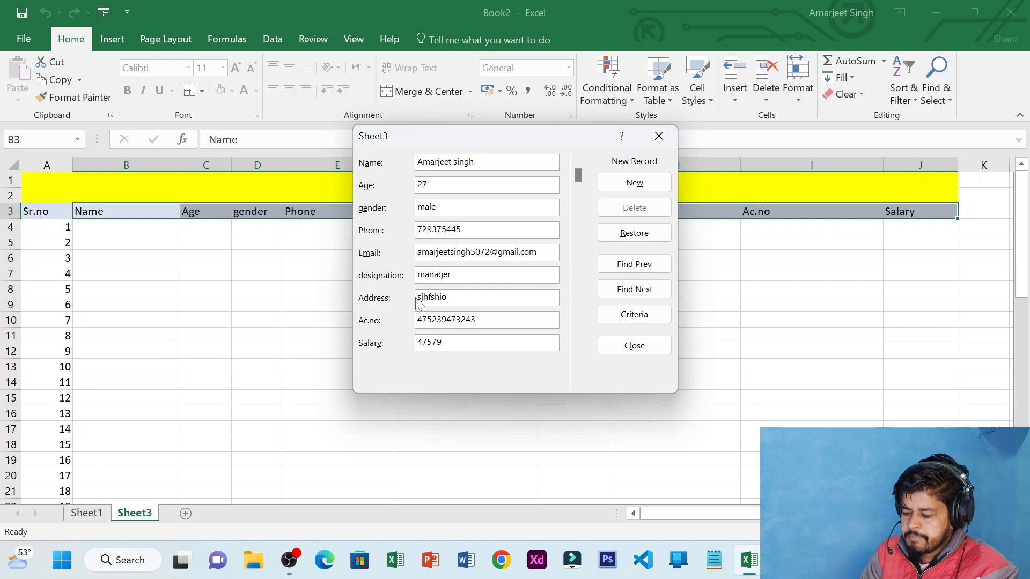
key(Return)
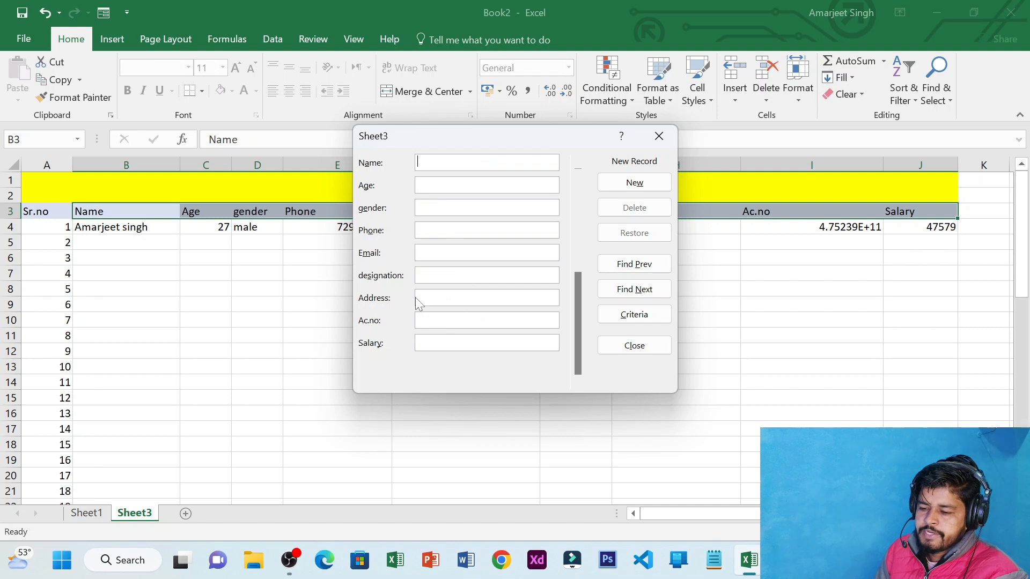
Enter a second employee's name with 'ihfrdho' under Age, add the record, and close the form
drag(445, 144, 553, 275)
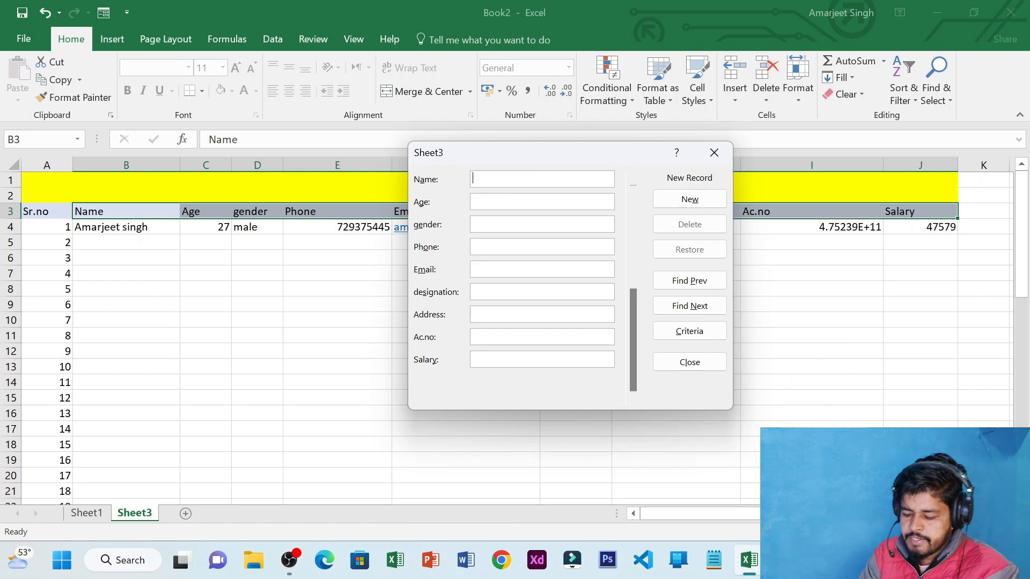
text(Rojham)
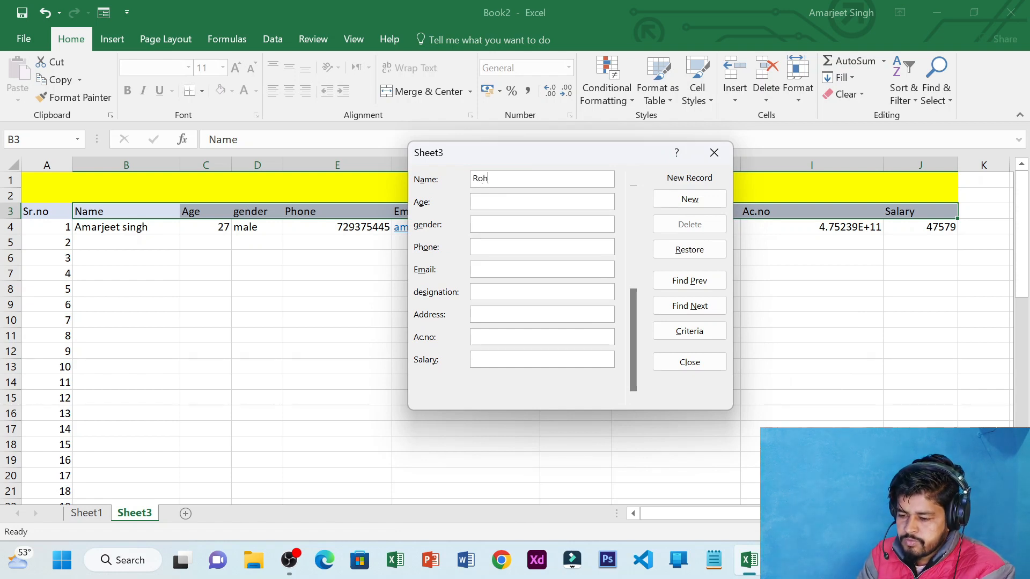
key(BackSpace)
text(n)
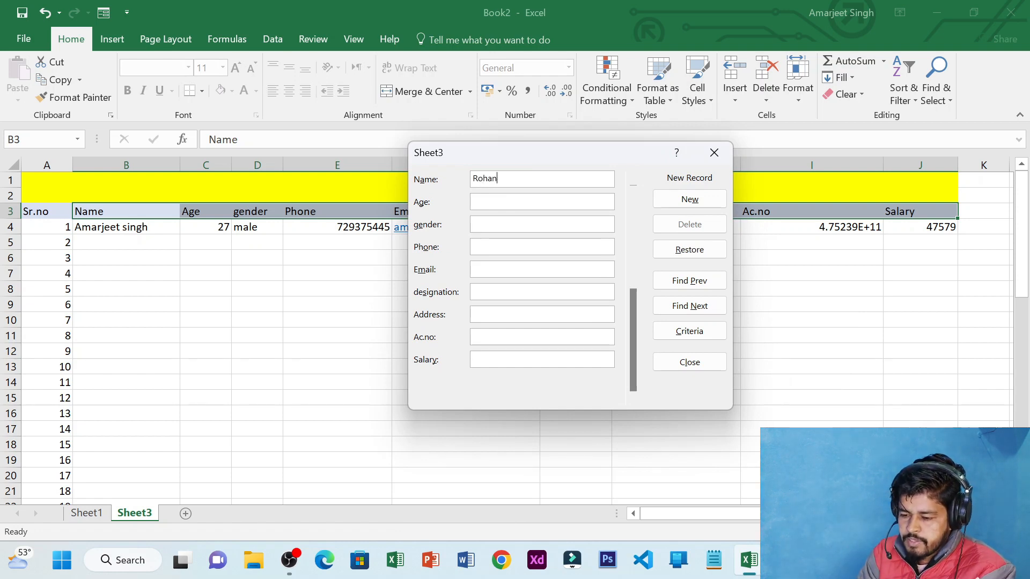
text(ihfrdho)
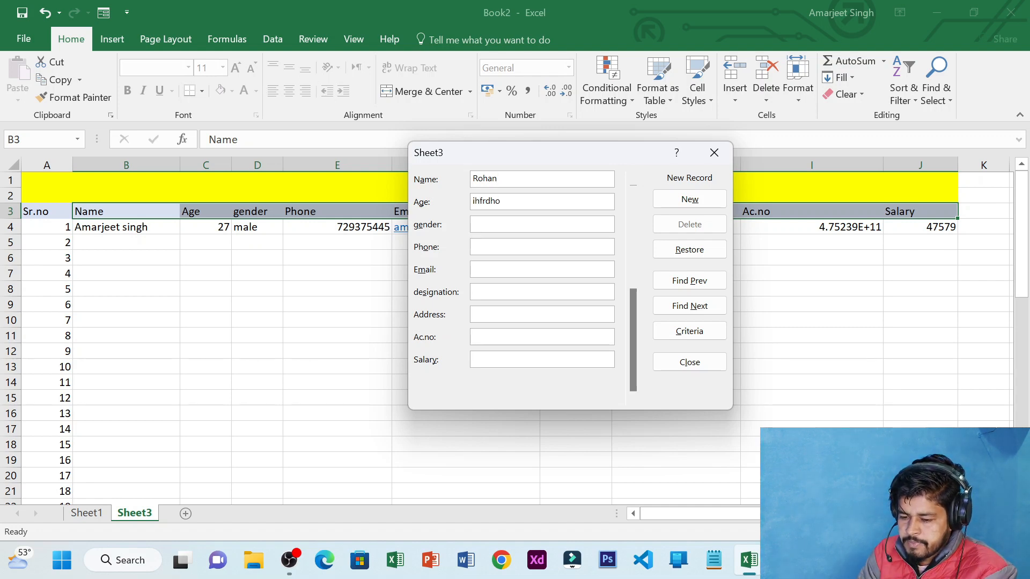
key(Return)
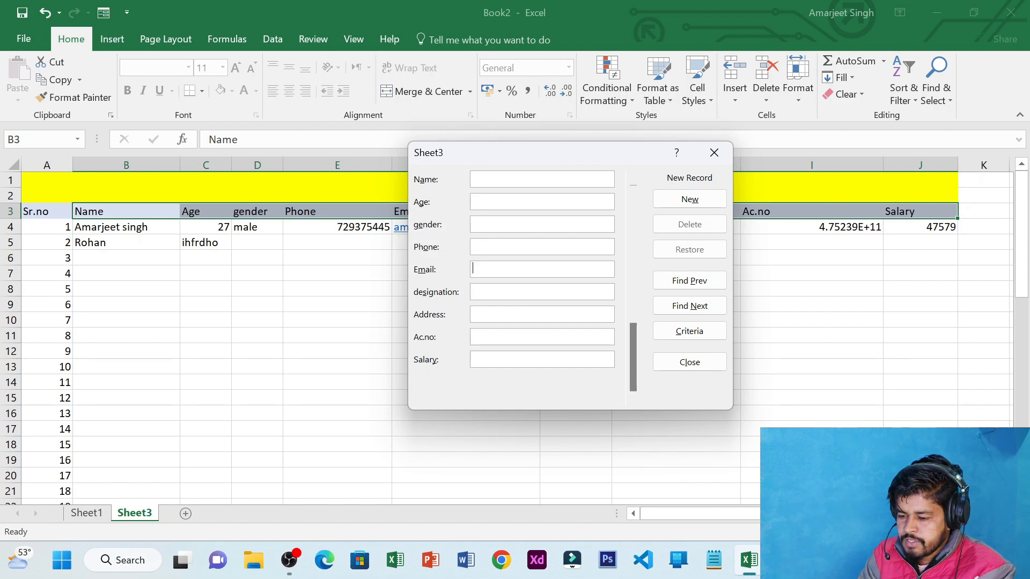
key(Escape)
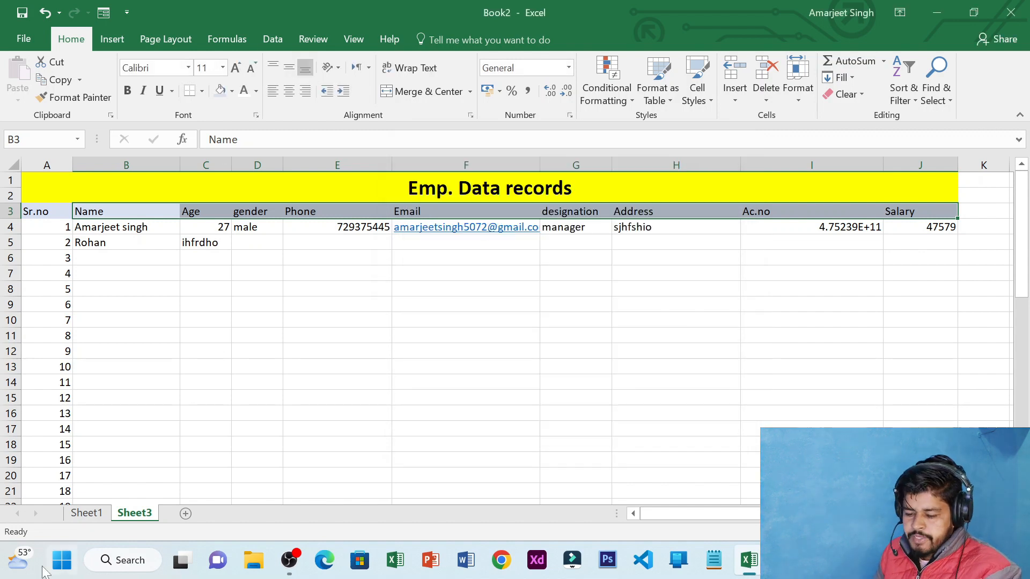
Switch to Sheet1 to show the Sales Data Report
click(87, 513)
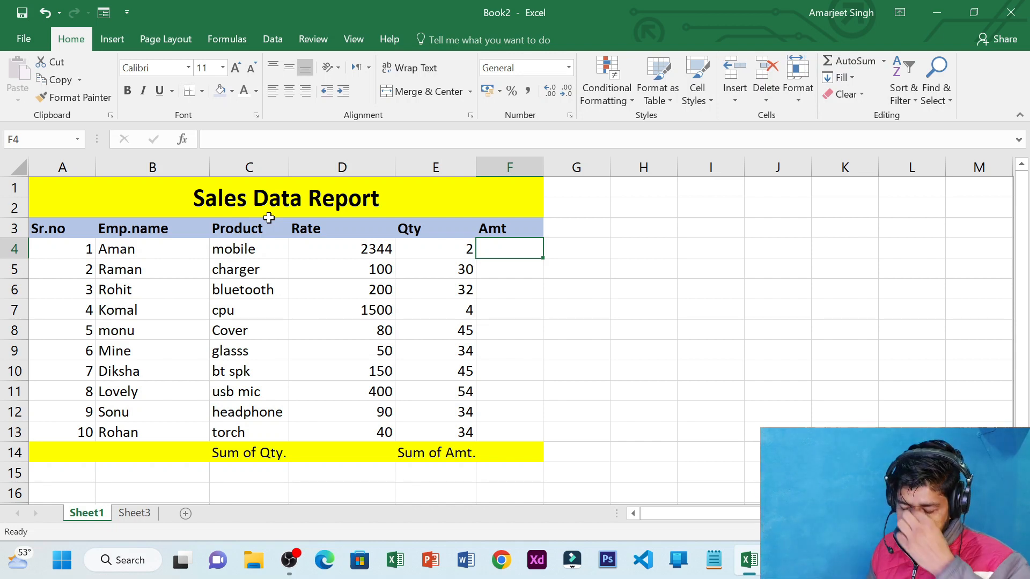
Insert an AutoSum SUM formula into the first Amt cell F4
click(345, 247)
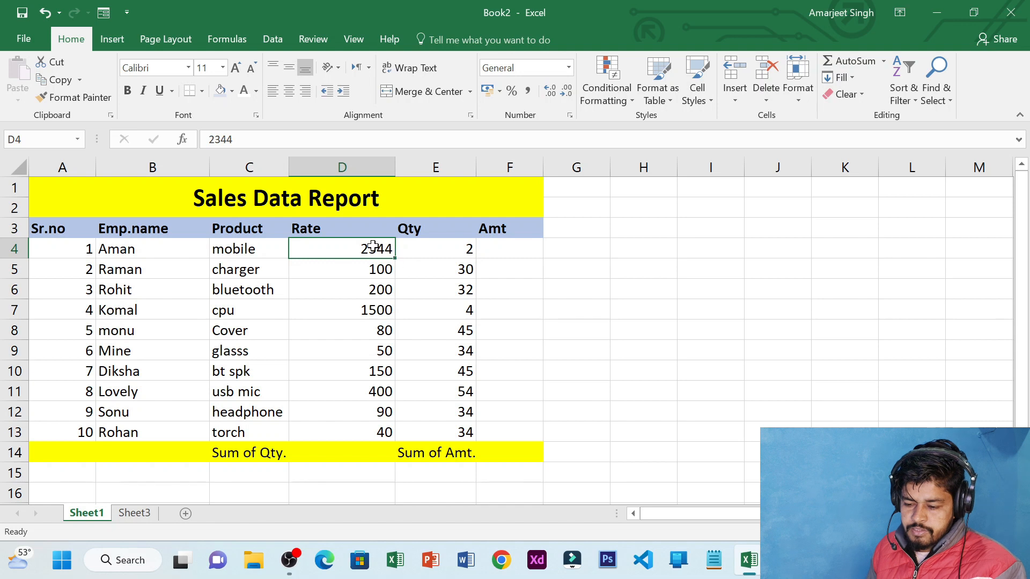
click(431, 246)
click(499, 249)
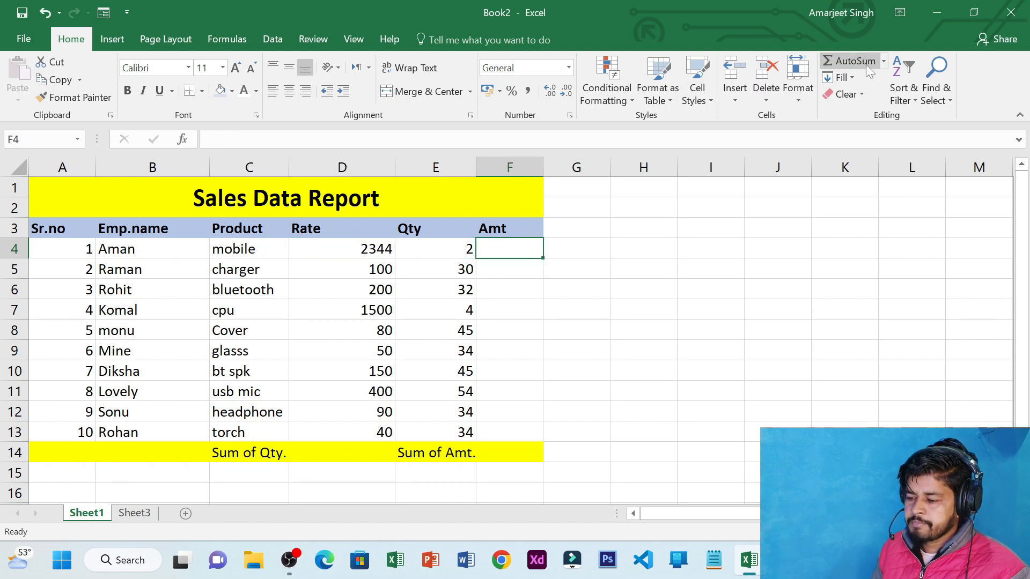
click(883, 61)
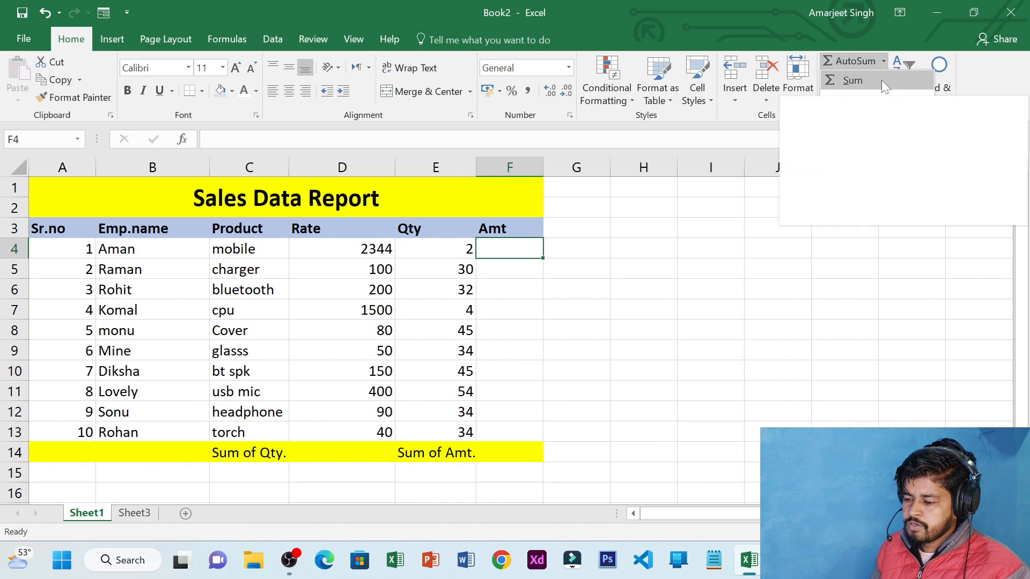
click(881, 79)
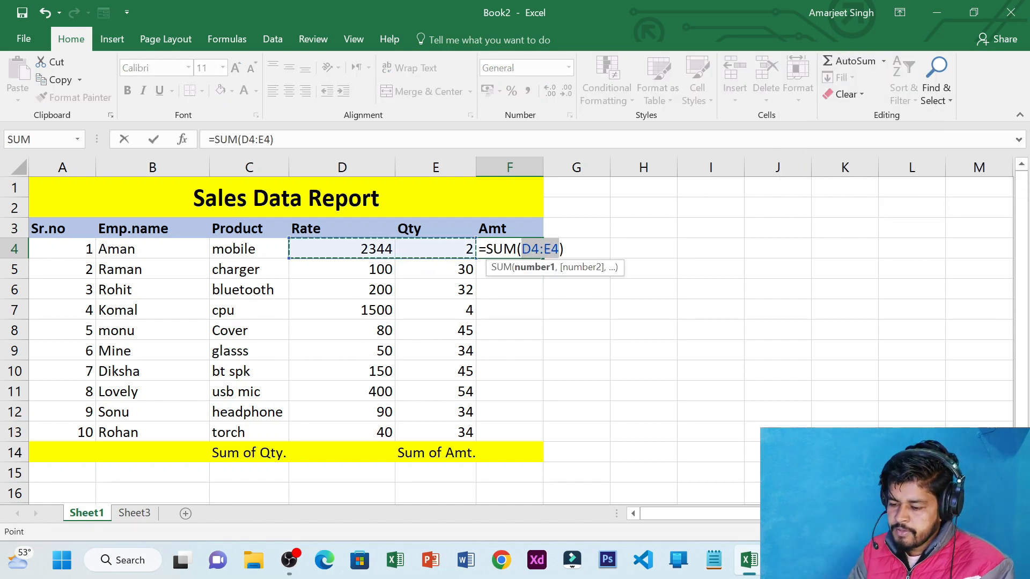
Change the SUM argument to D4*E4 and commit it, so F4 shows 4688
key(BackSpace)
key(BackSpace)
key(Escape)
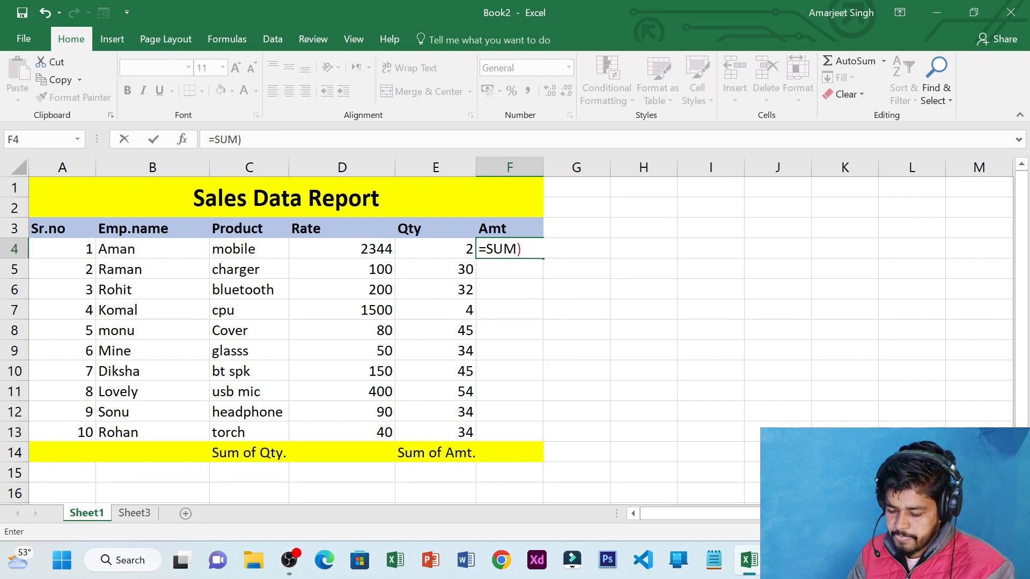
text(()
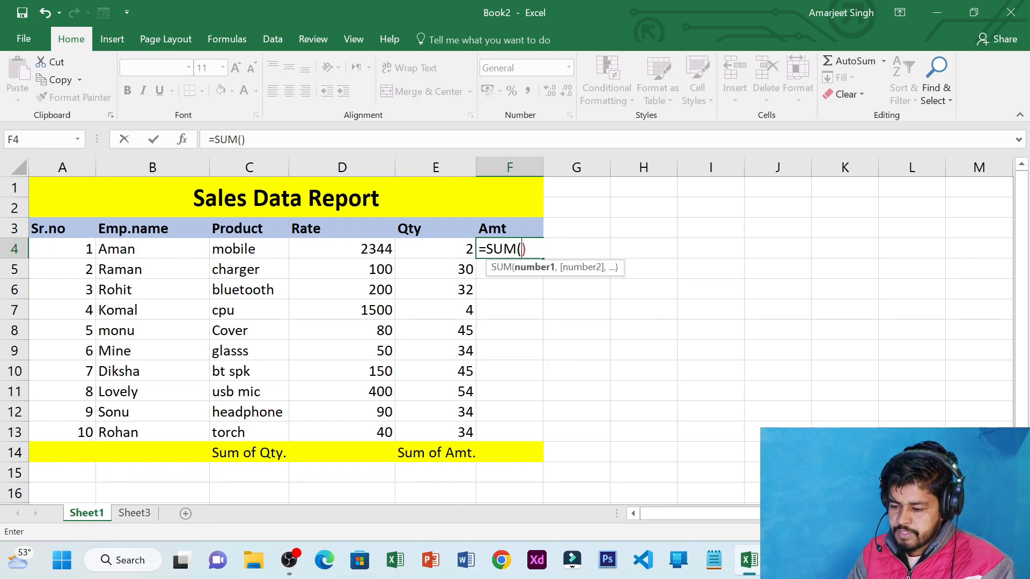
drag(378, 249, 415, 254)
key(F2)
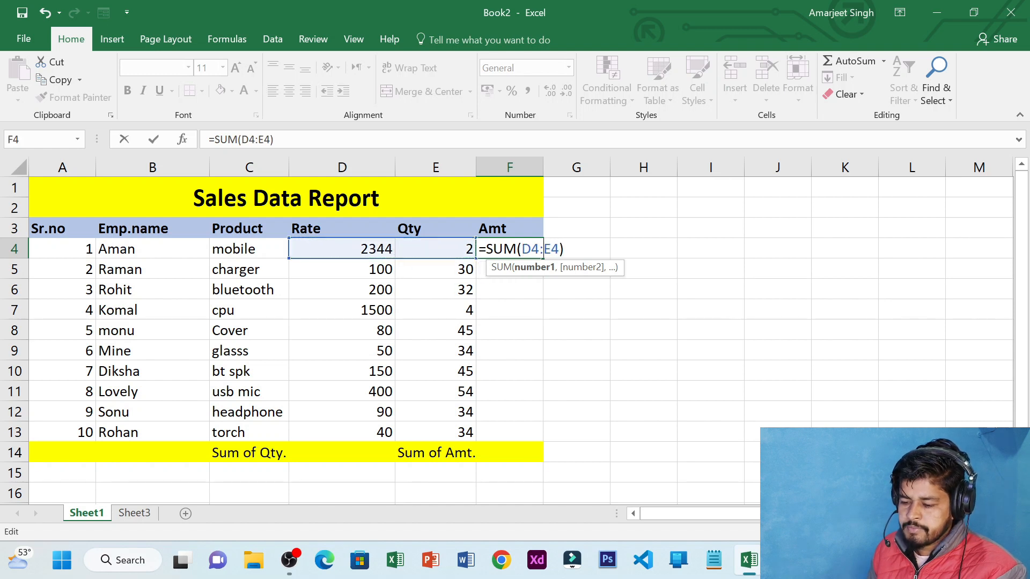
key(BackSpace)
text(*)
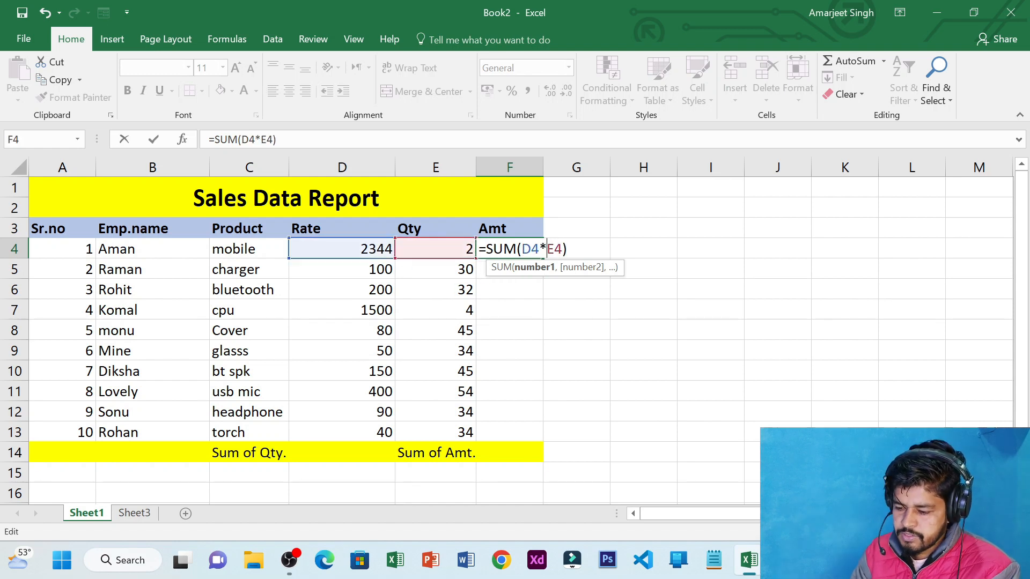
key(Return)
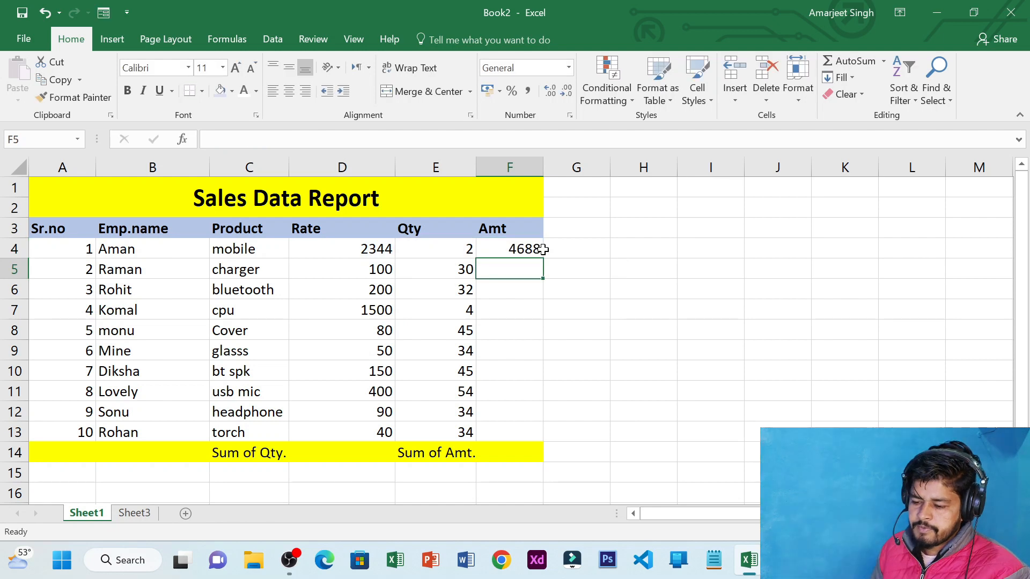
Replace F4's SUM formula with a plain =D4*E4, still showing 4688
click(526, 248)
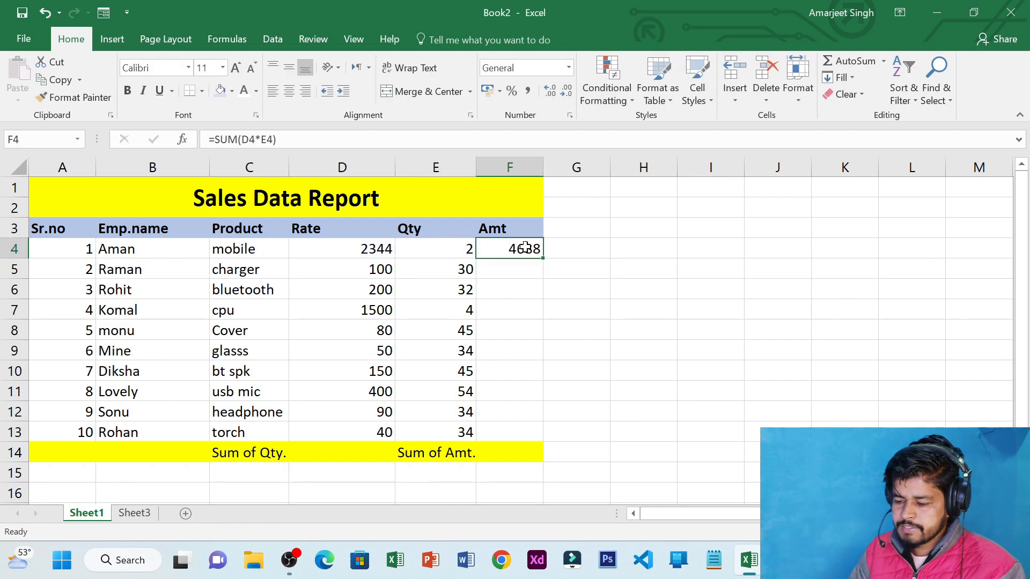
double_click(526, 247)
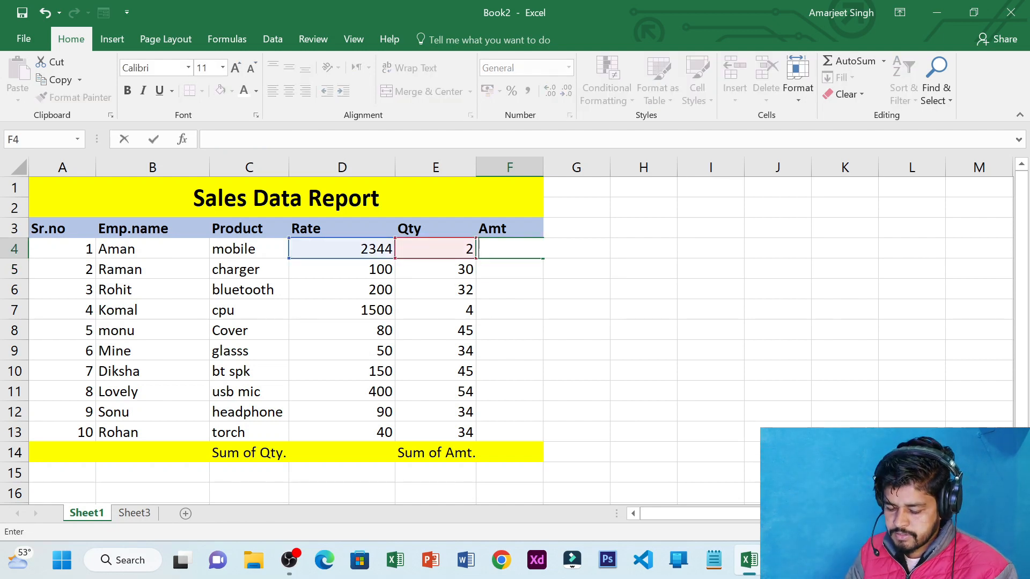
key(Escape)
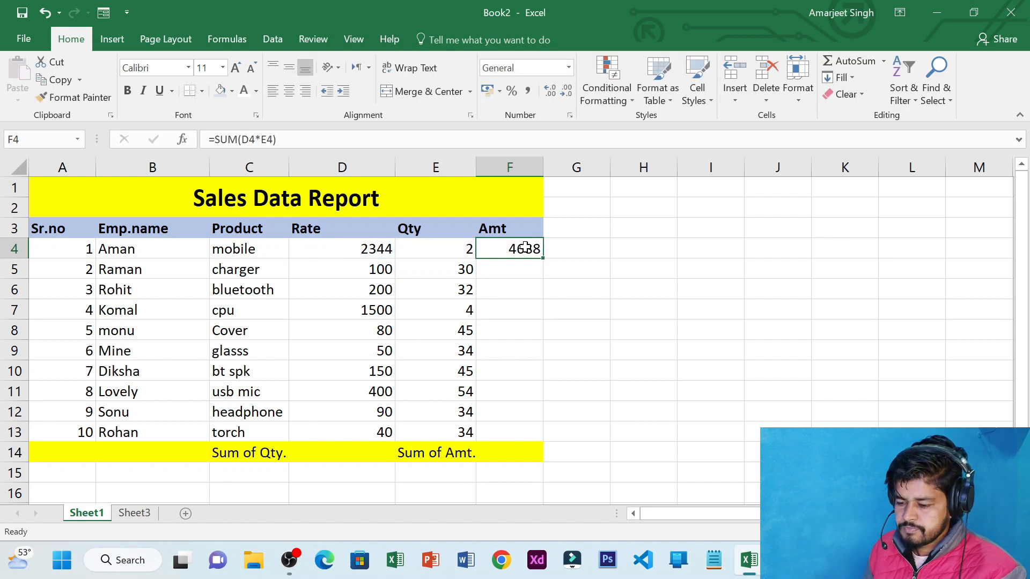
double_click(526, 247)
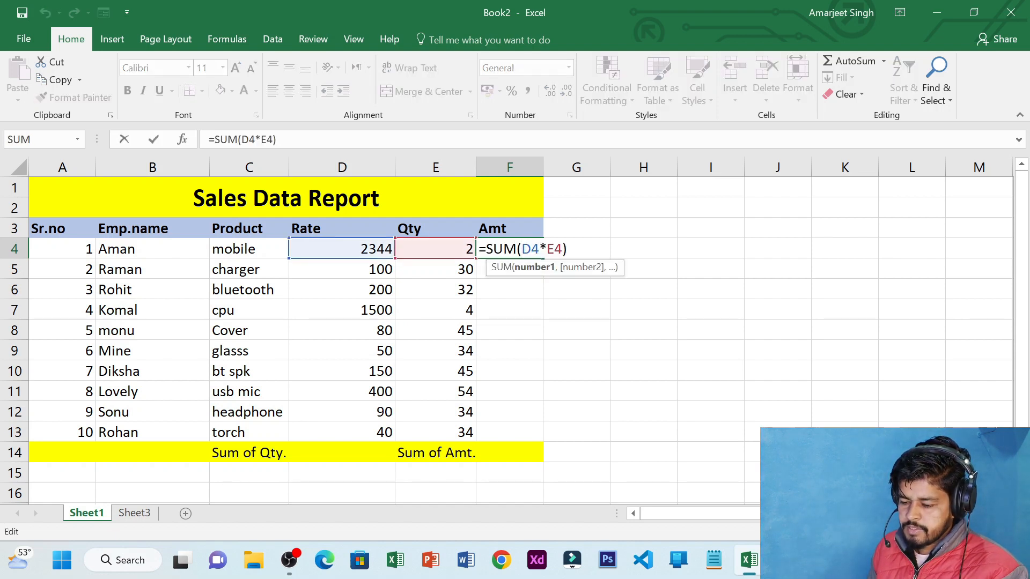
key(BackSpace)
key(BackSpace)
key(BackSpace)
key(BackSpace)
key(BackSpace)
key(BackSpace)
key(BackSpace)
key(BackSpace)
key(BackSpace)
key(BackSpace)
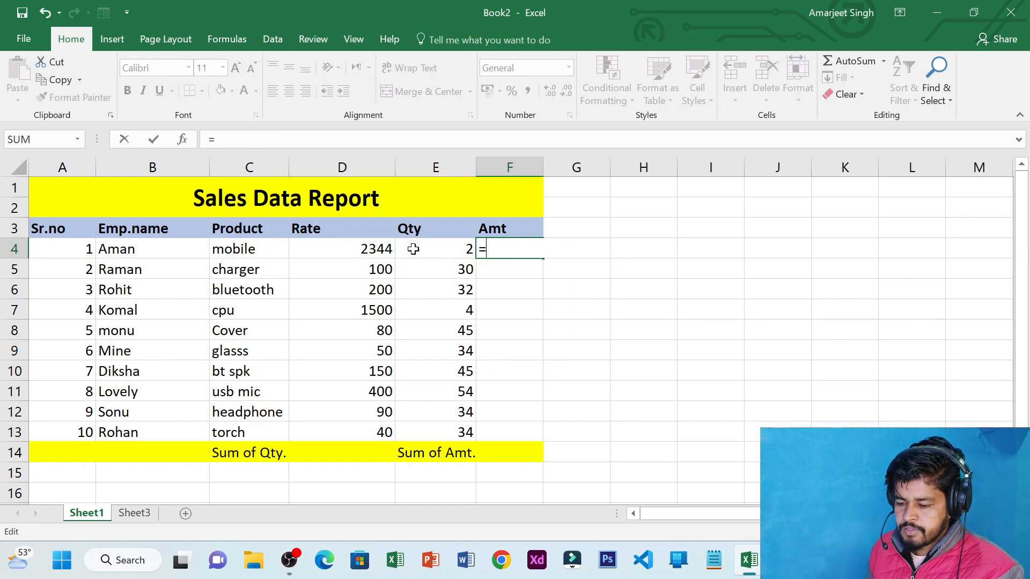
click(332, 256)
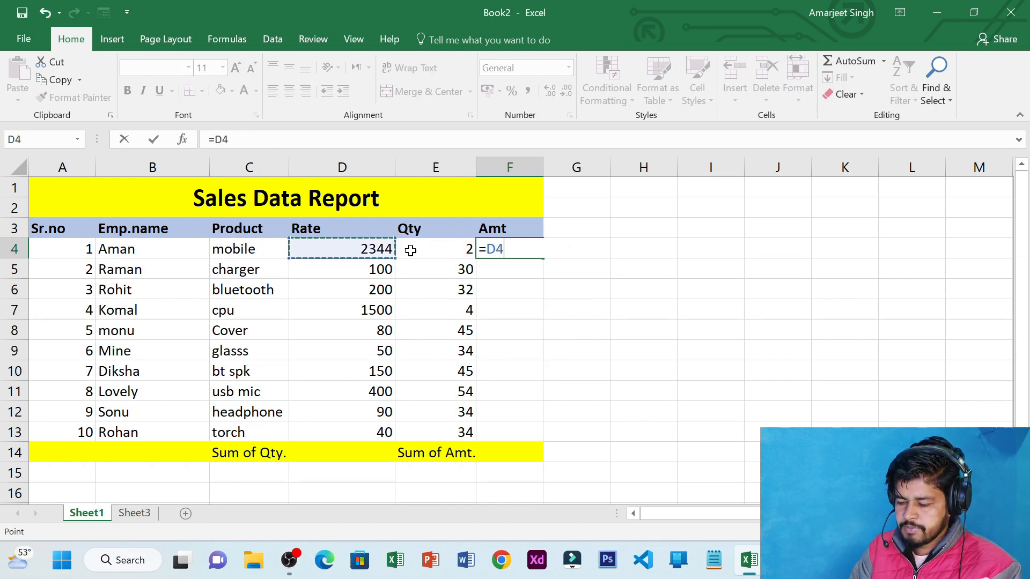
text(*)
click(445, 246)
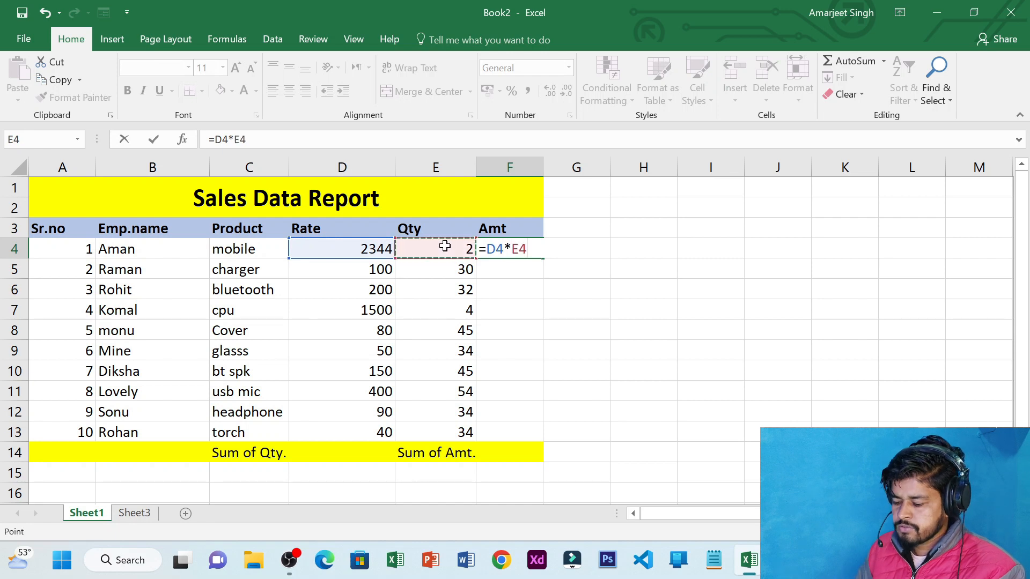
key(Return)
click(525, 252)
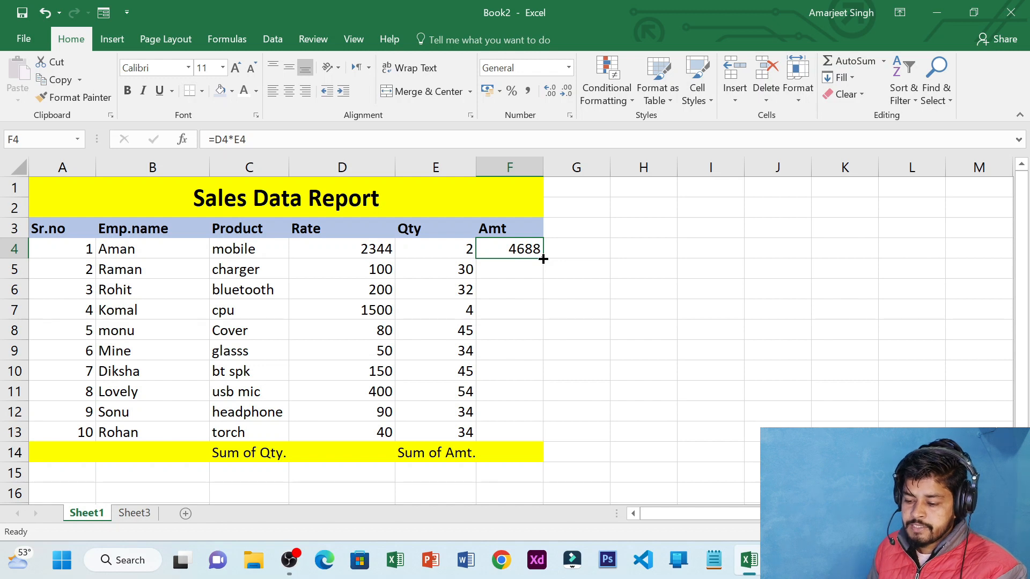
Fill the =D4*E4 formula down F4:F13 to compute Amt for all ten products
drag(544, 259, 541, 435)
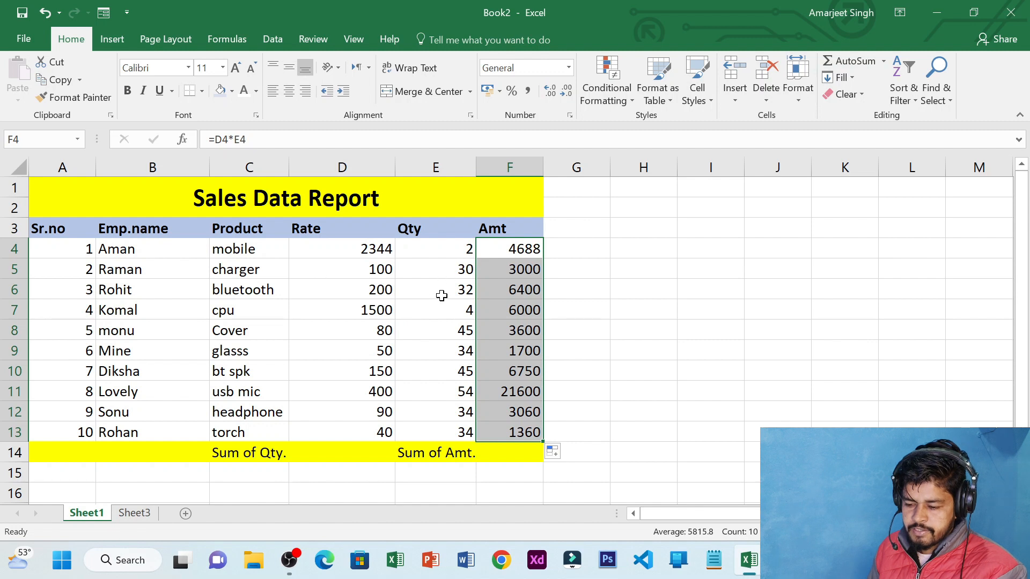
click(517, 455)
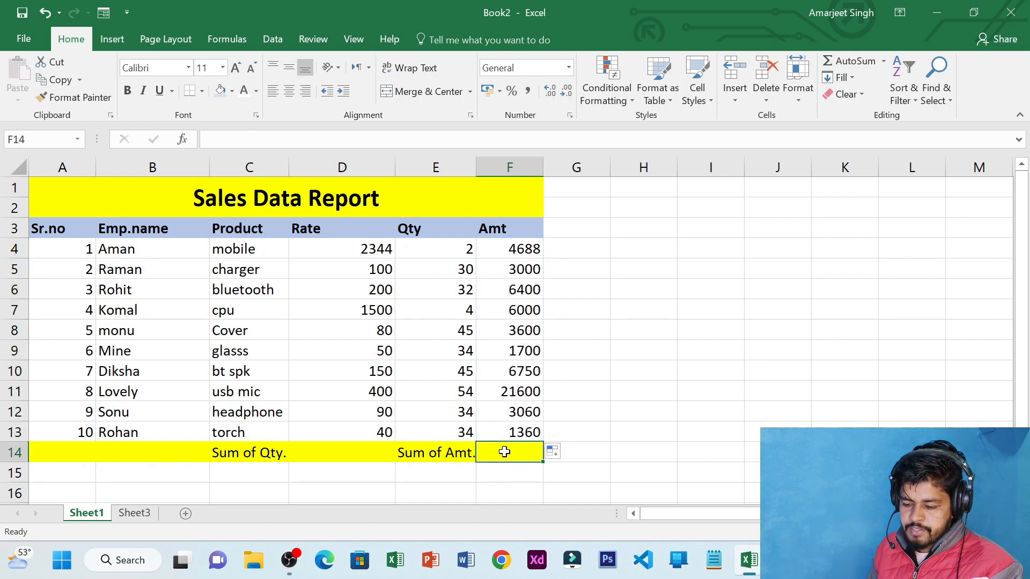
Total the Amt column in F14 with AutoSum, giving 58158
key(alt+equal)
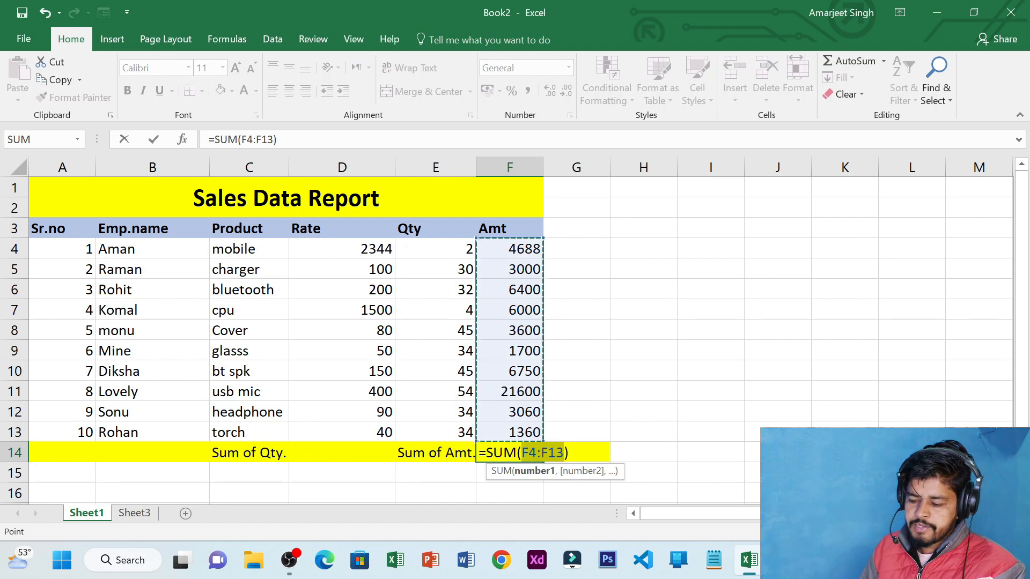
key(Return)
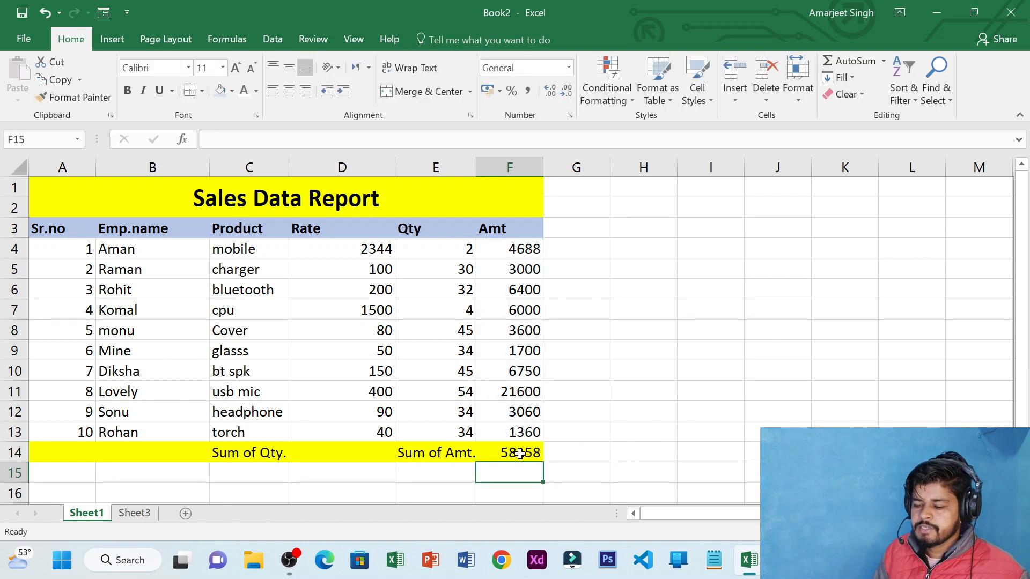
click(517, 454)
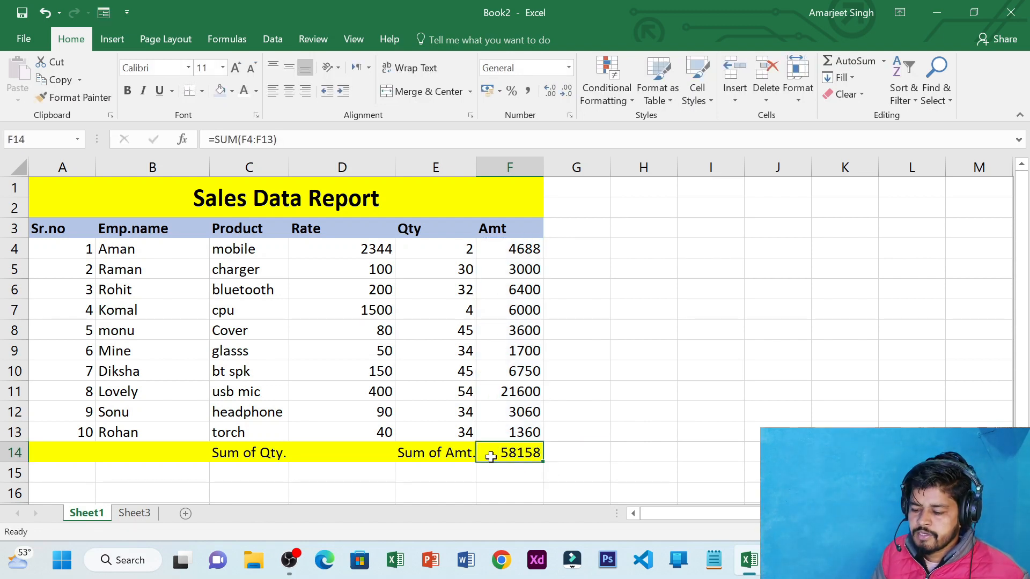
Sum the Rate column into D14 with AutoSum, giving 4954
click(349, 454)
text(=)
key(BackSpace)
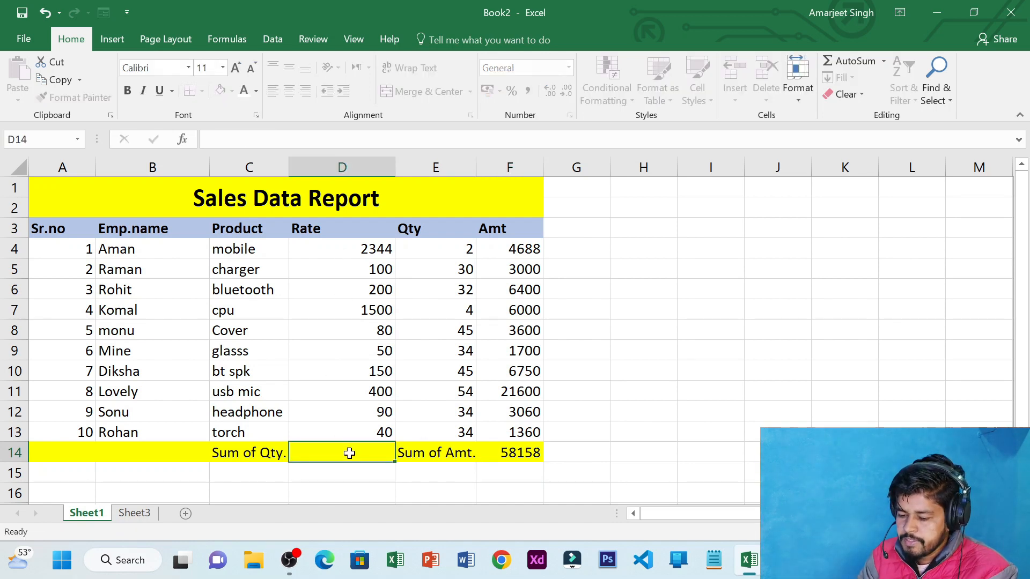
key(alt+equal)
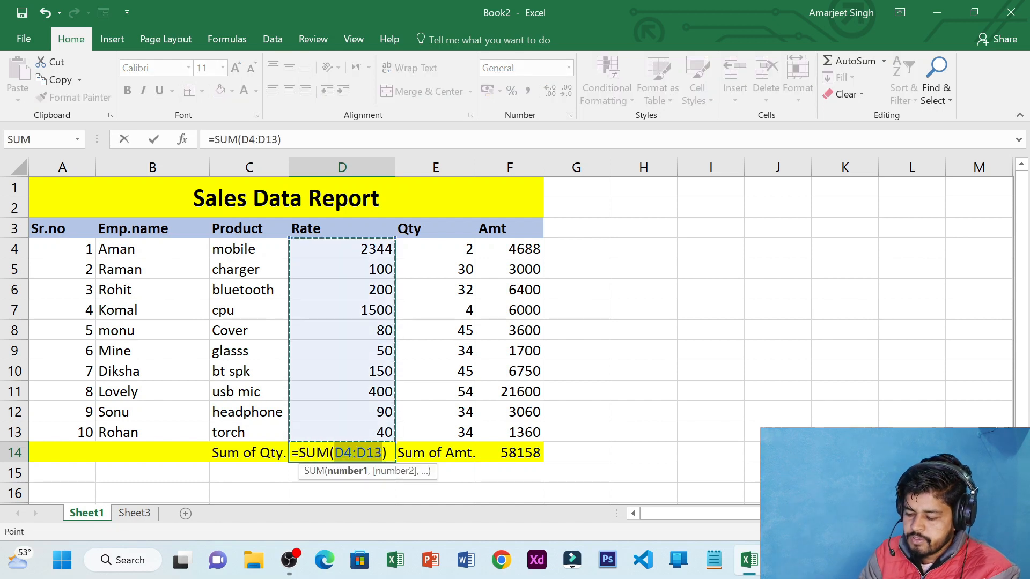
key(Return)
click(349, 453)
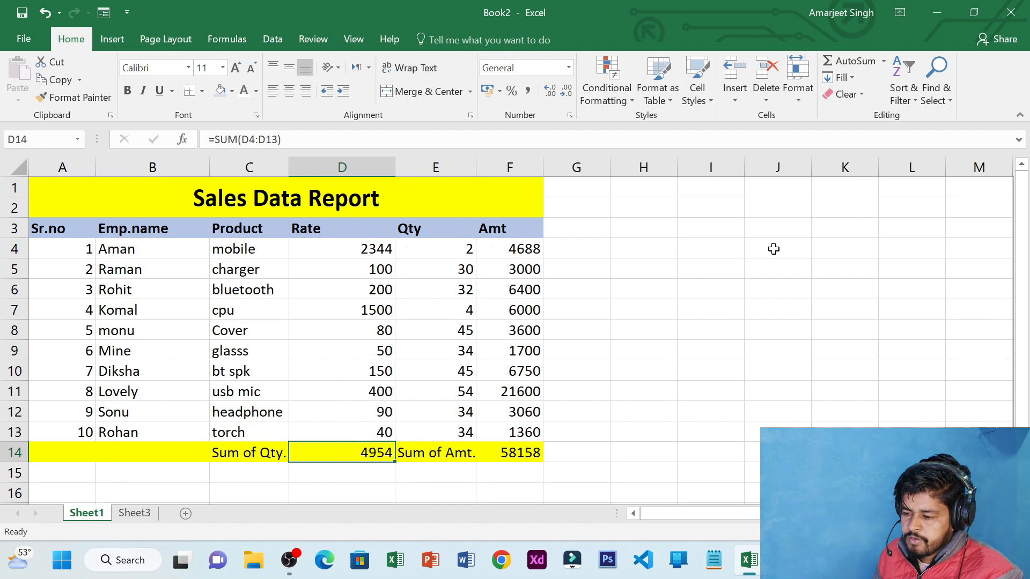
Leave the AutoSum function list unused and return to the Sheet3 employee records
click(884, 62)
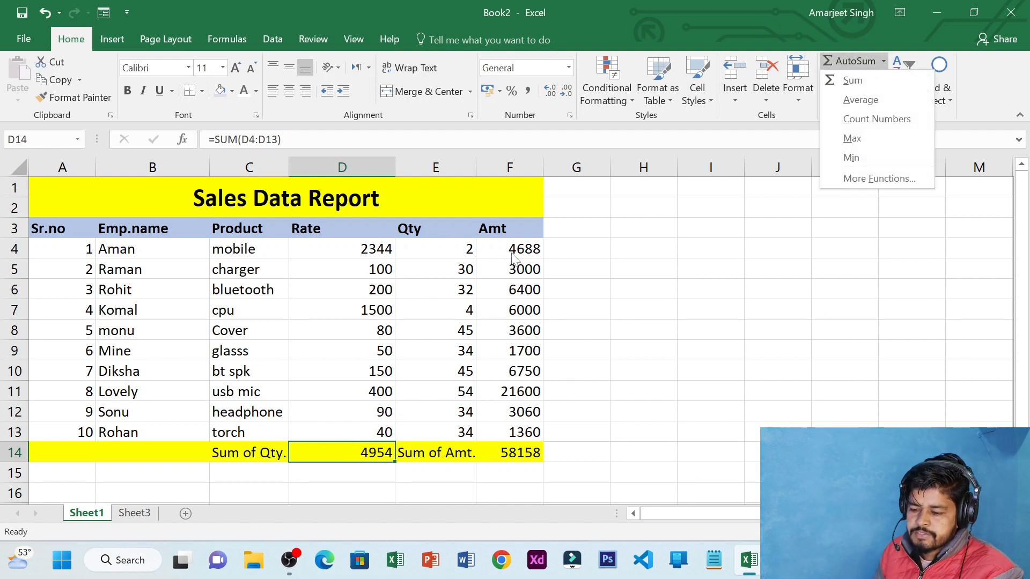
click(125, 500)
click(135, 512)
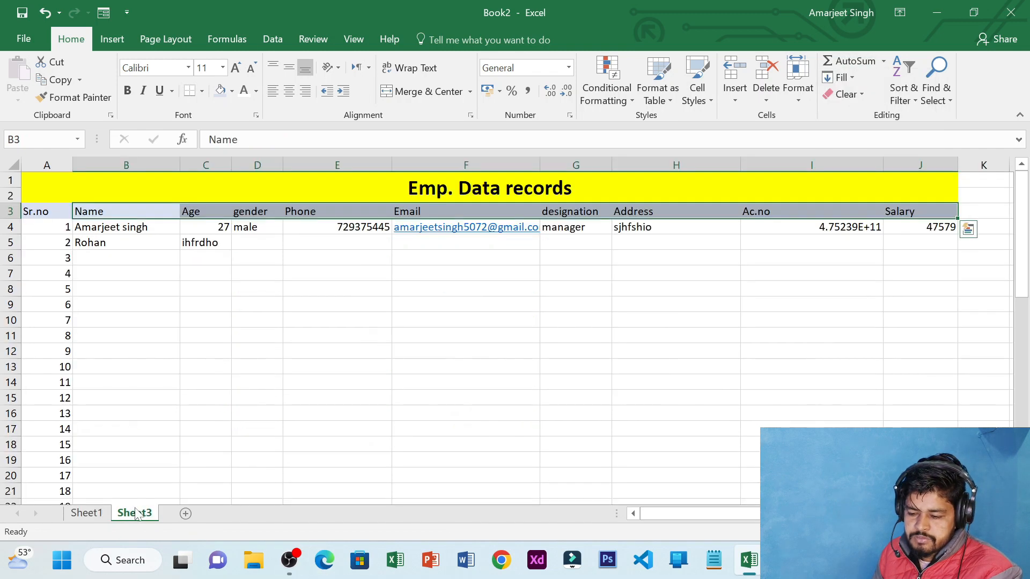